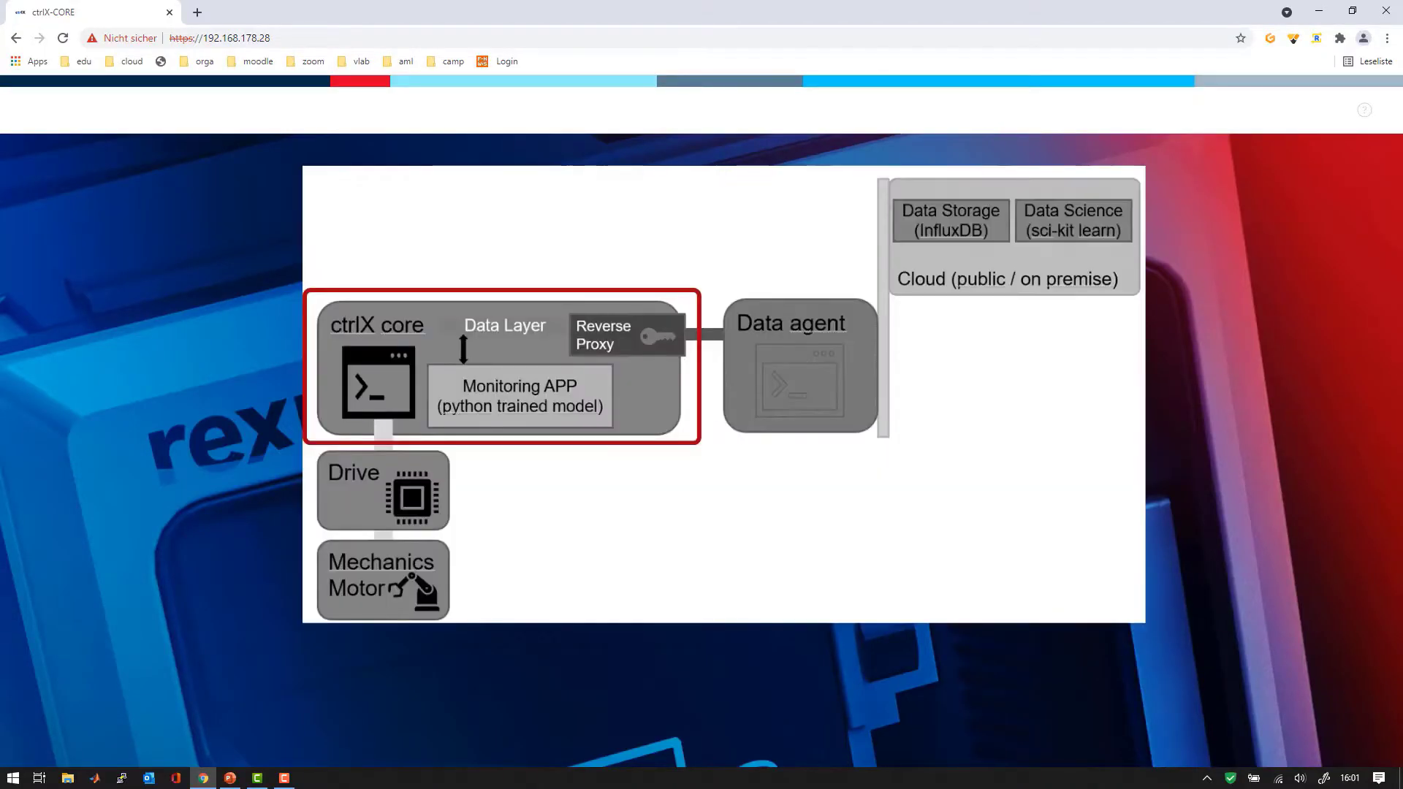
Confirm anomaly-monitoring is installed, then open System > Data Layer and expand the IDE menu
{"action": "key", "text": "Return"}
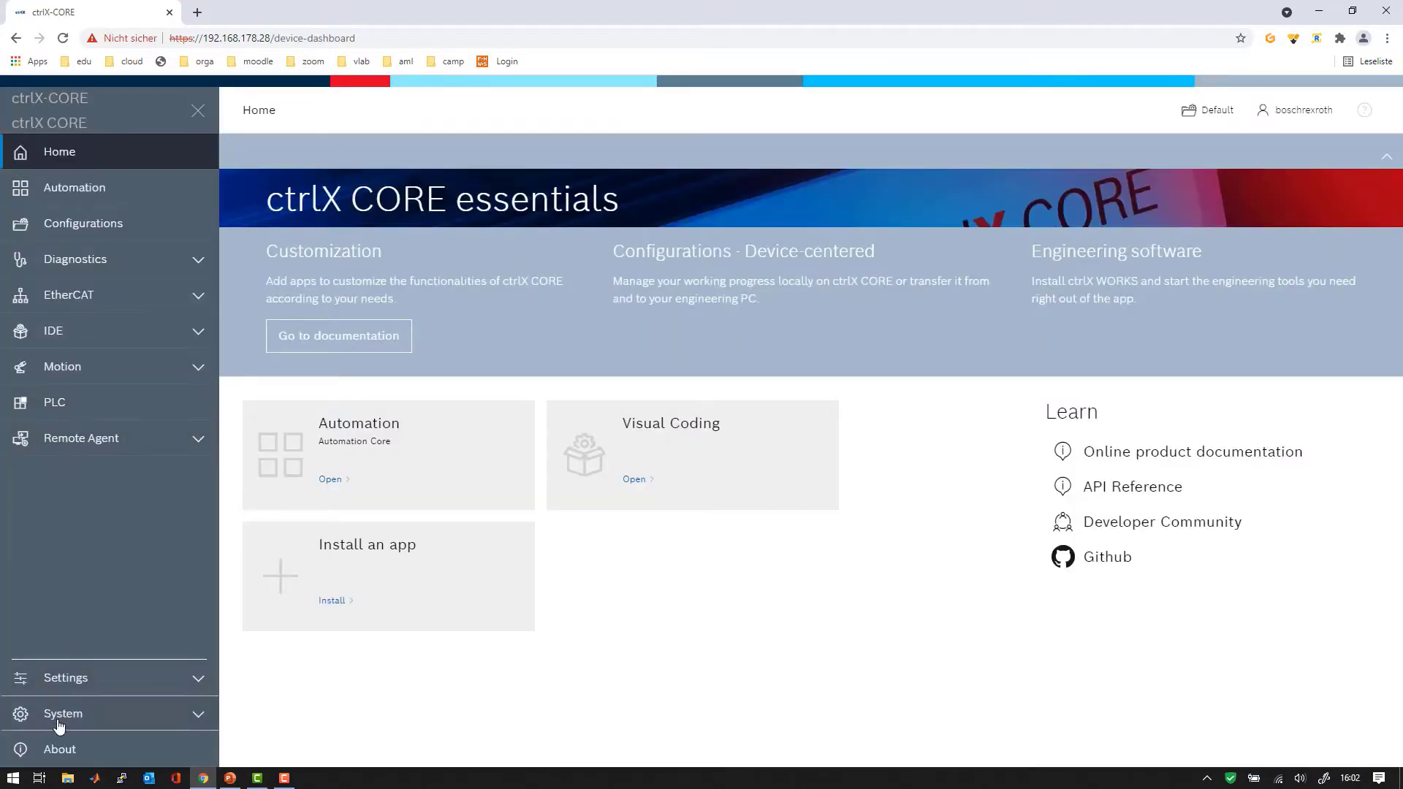
{"action": "left_click", "coordinate": [376, 578]}
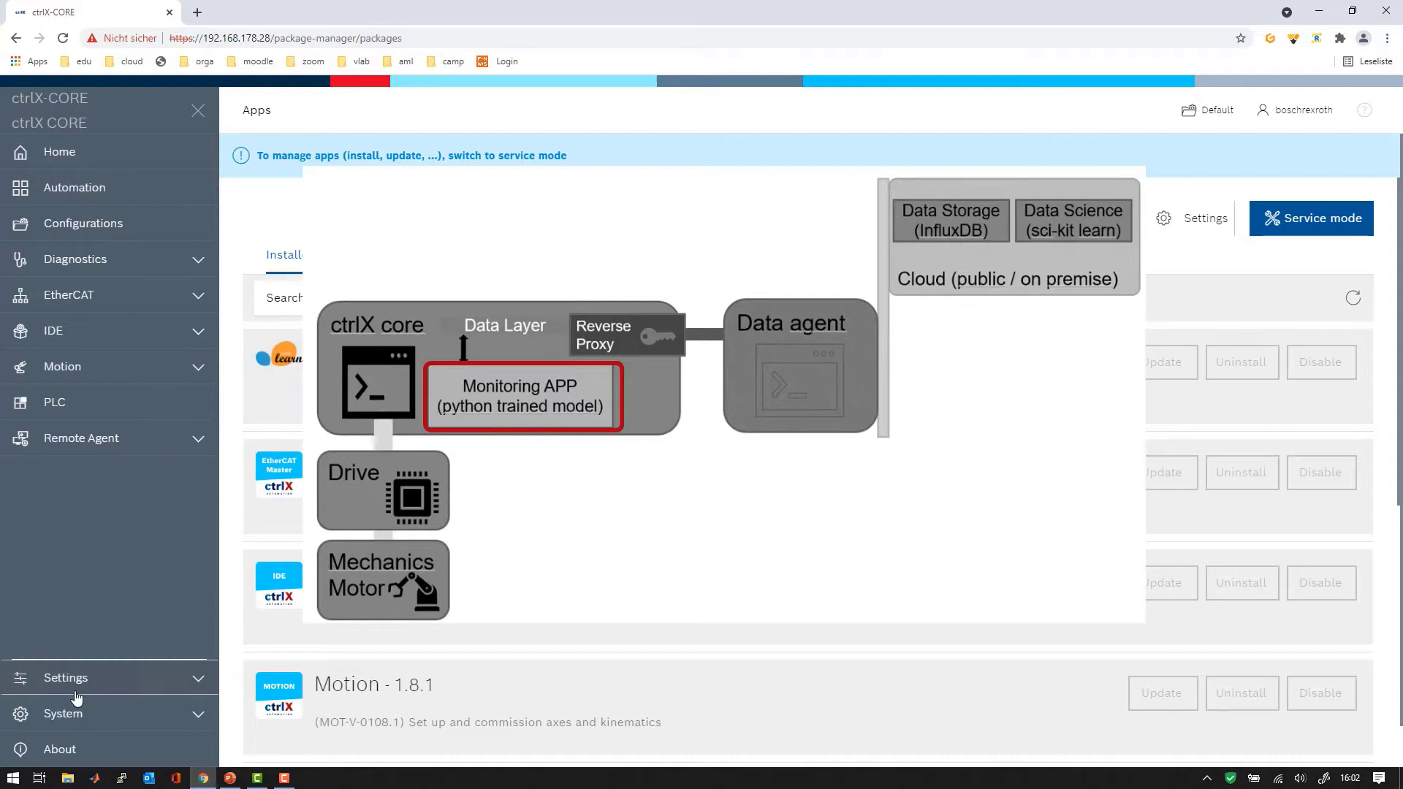
{"action": "left_click", "coordinate": [63, 713]}
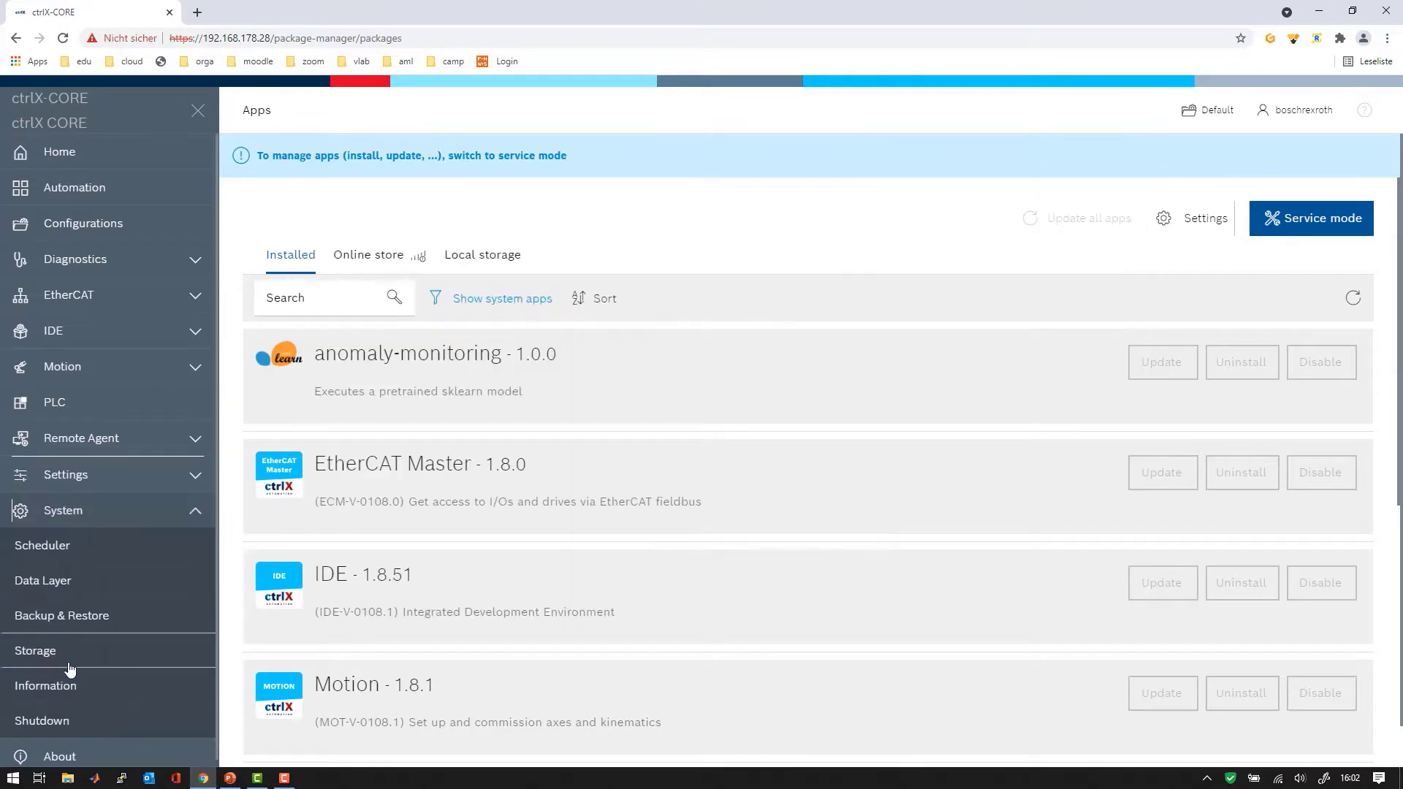
{"action": "left_click", "coordinate": [63, 580]}
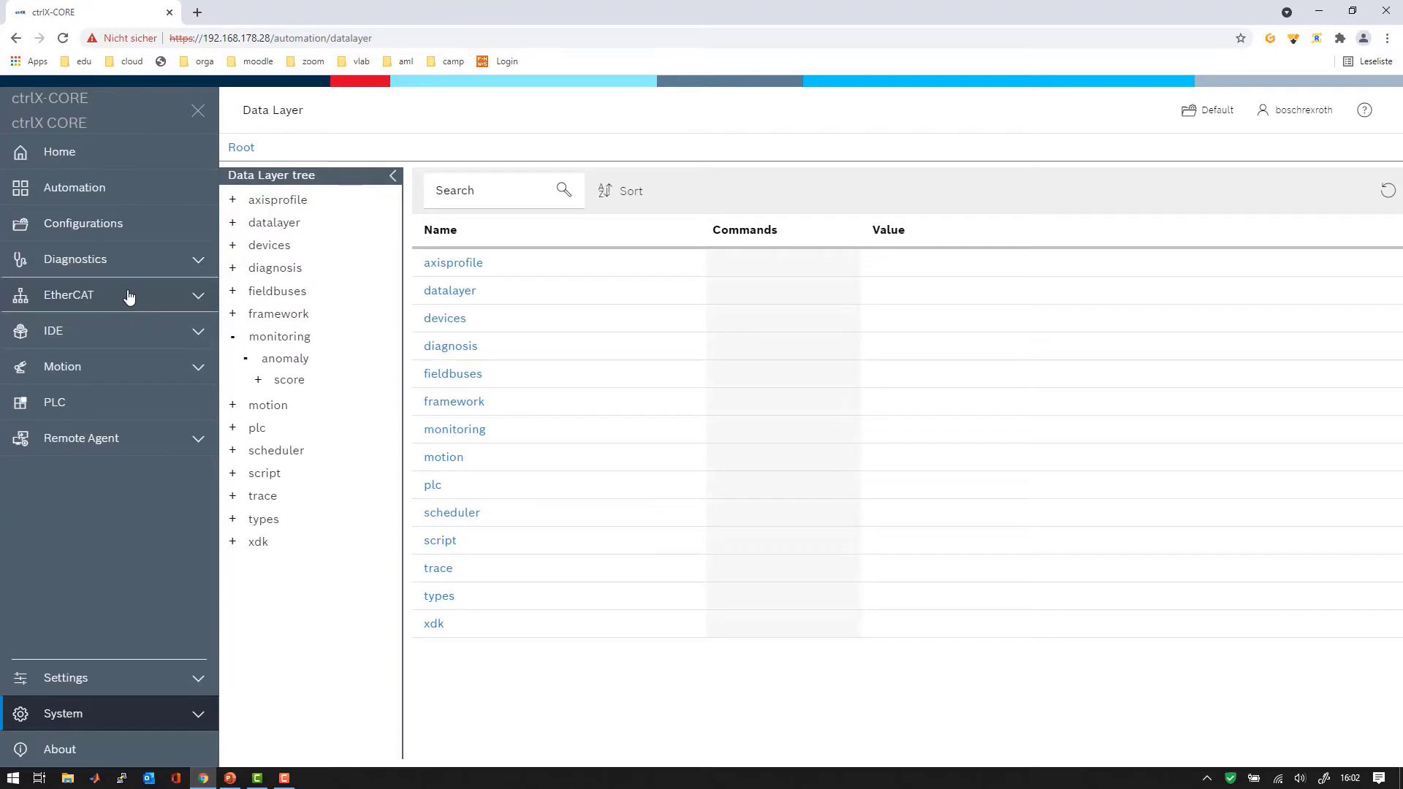
{"action": "left_click", "coordinate": [71, 330]}
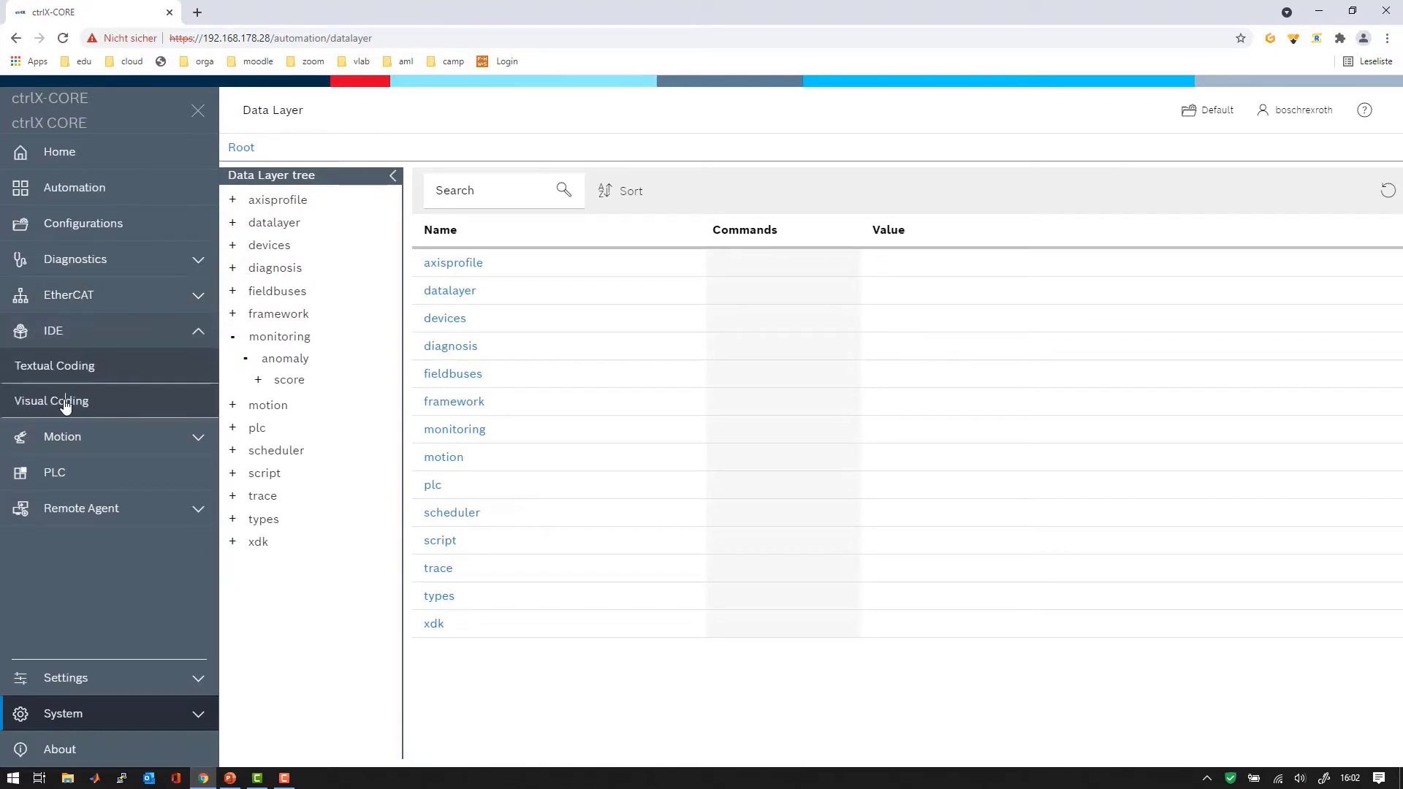
Open IDE > Visual Coding and load the Prozess project
{"action": "left_click", "coordinate": [66, 404]}
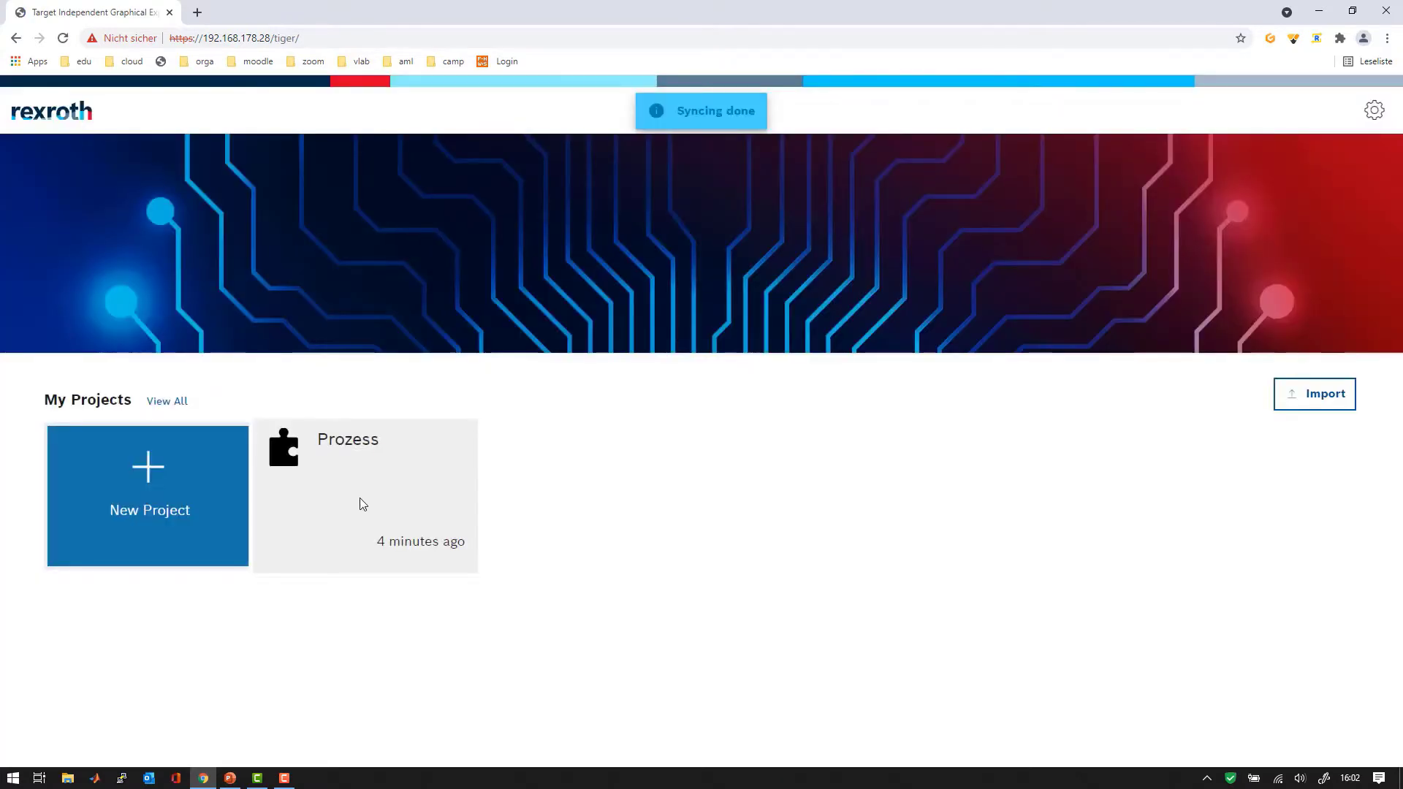
{"action": "left_click", "coordinate": [362, 504]}
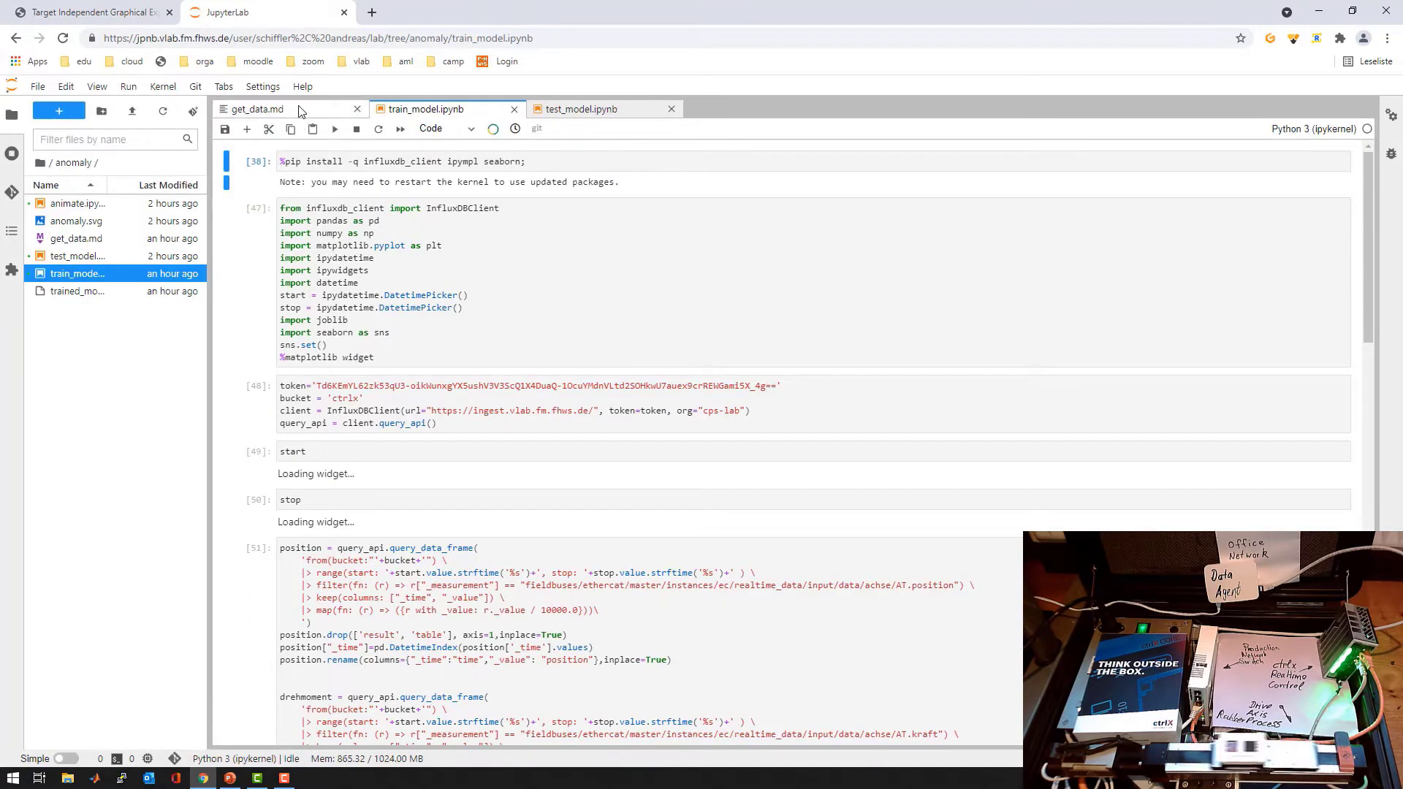
Show get_data.md and highlight the InfluxDB v2 output, AT.kraft node and server-side event lines
{"action": "left_click", "coordinate": [300, 110]}
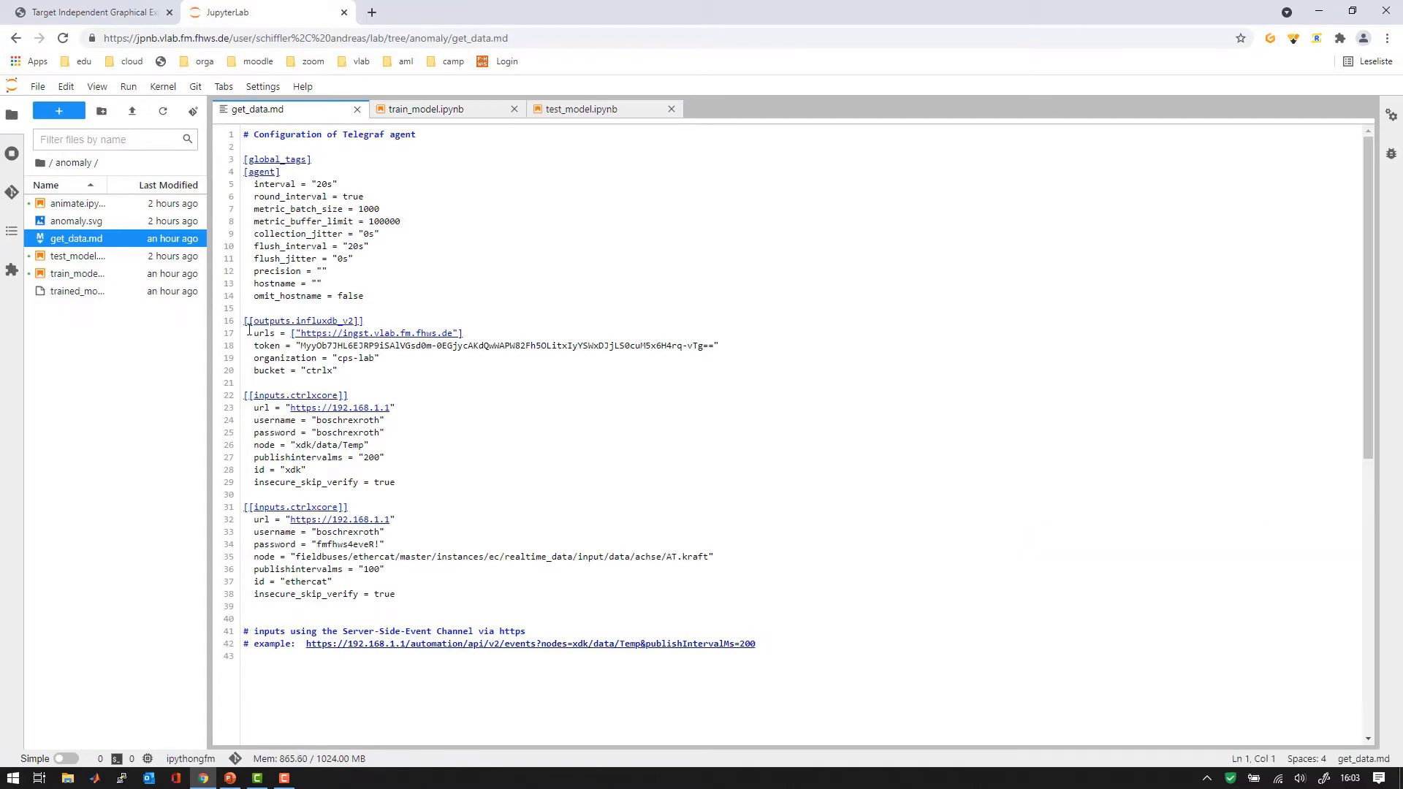
{"action": "left_click_drag", "start_coordinate": [246, 321], "coordinate": [469, 337]}
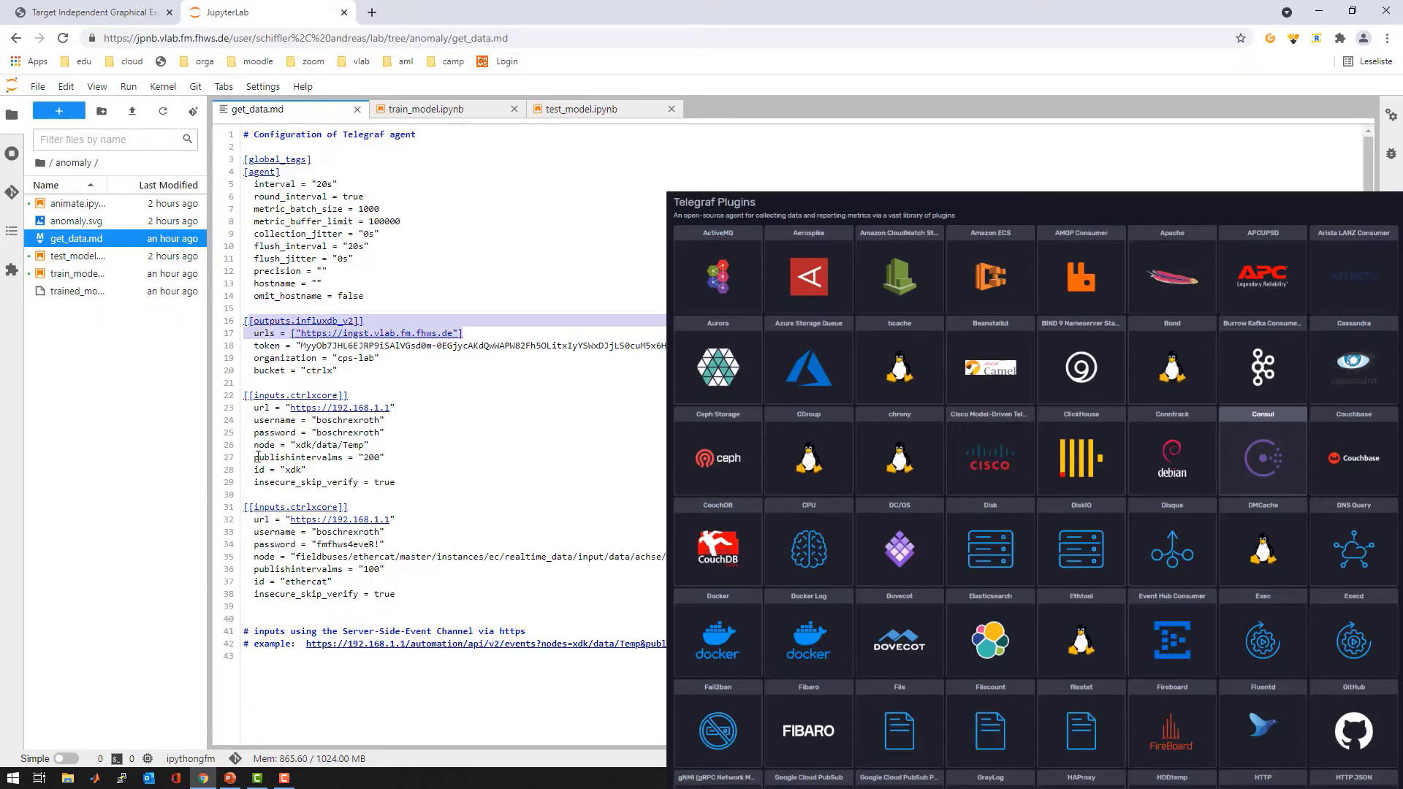
{"action": "left_click_drag", "start_coordinate": [251, 555], "coordinate": [738, 557]}
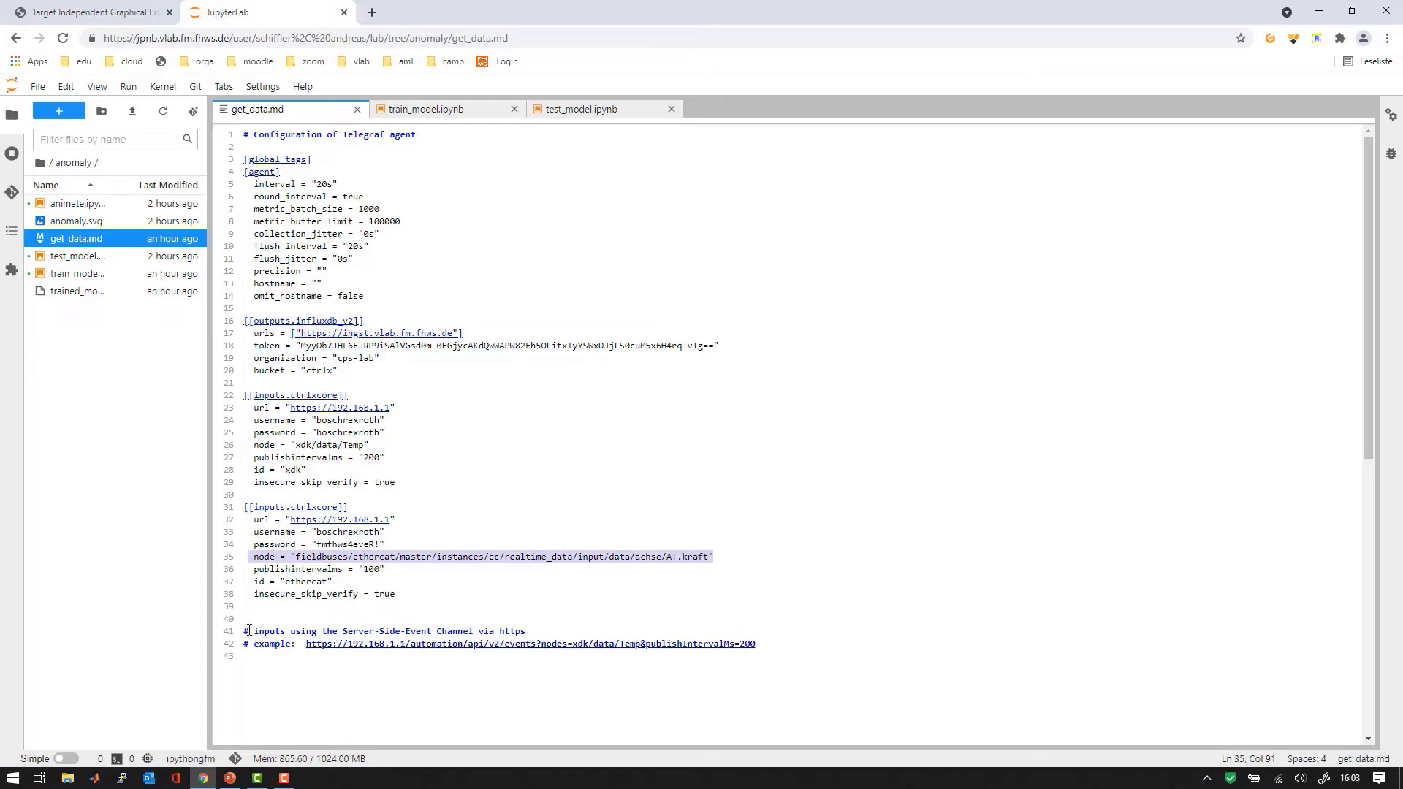
{"action": "left_click_drag", "start_coordinate": [249, 630], "coordinate": [683, 644]}
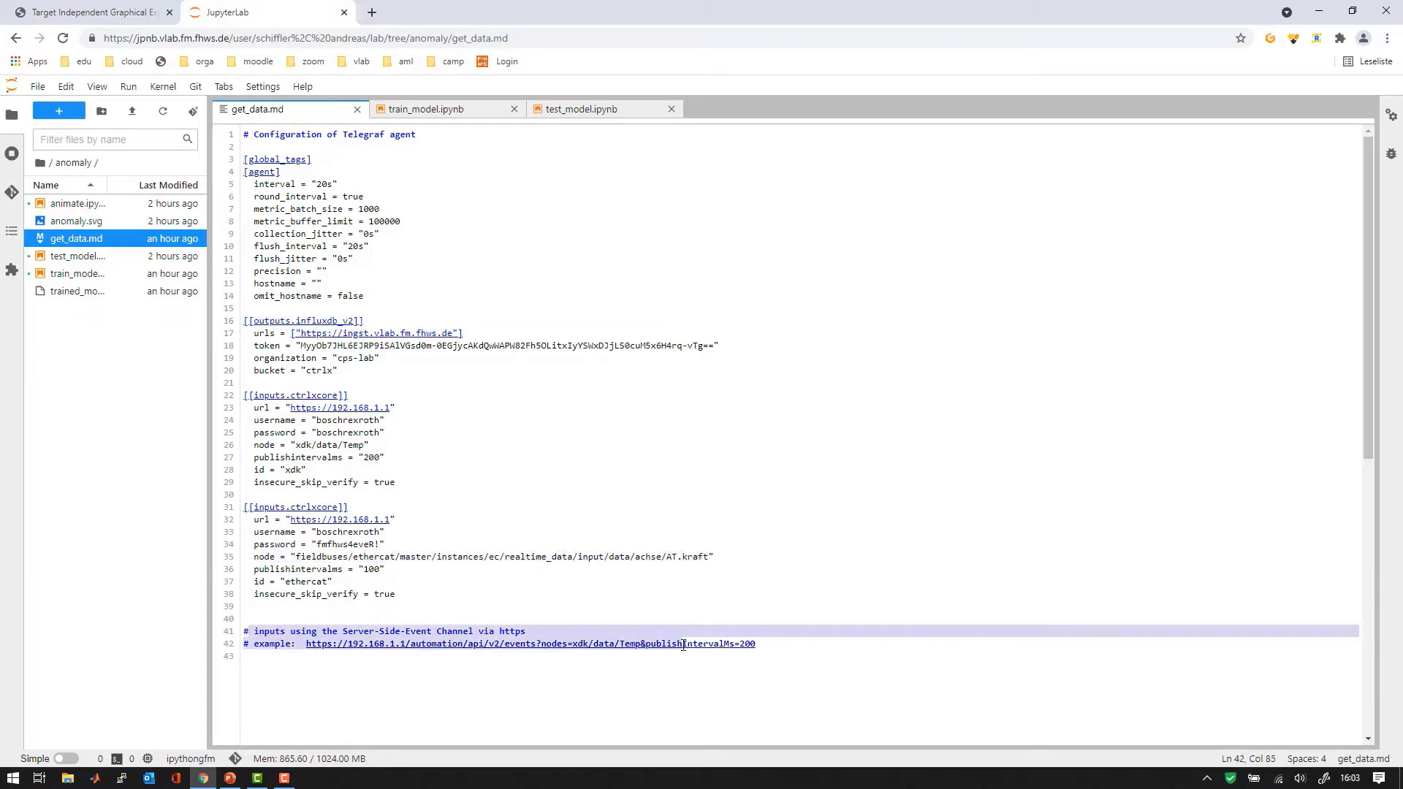
{"action": "left_click", "coordinate": [522, 616]}
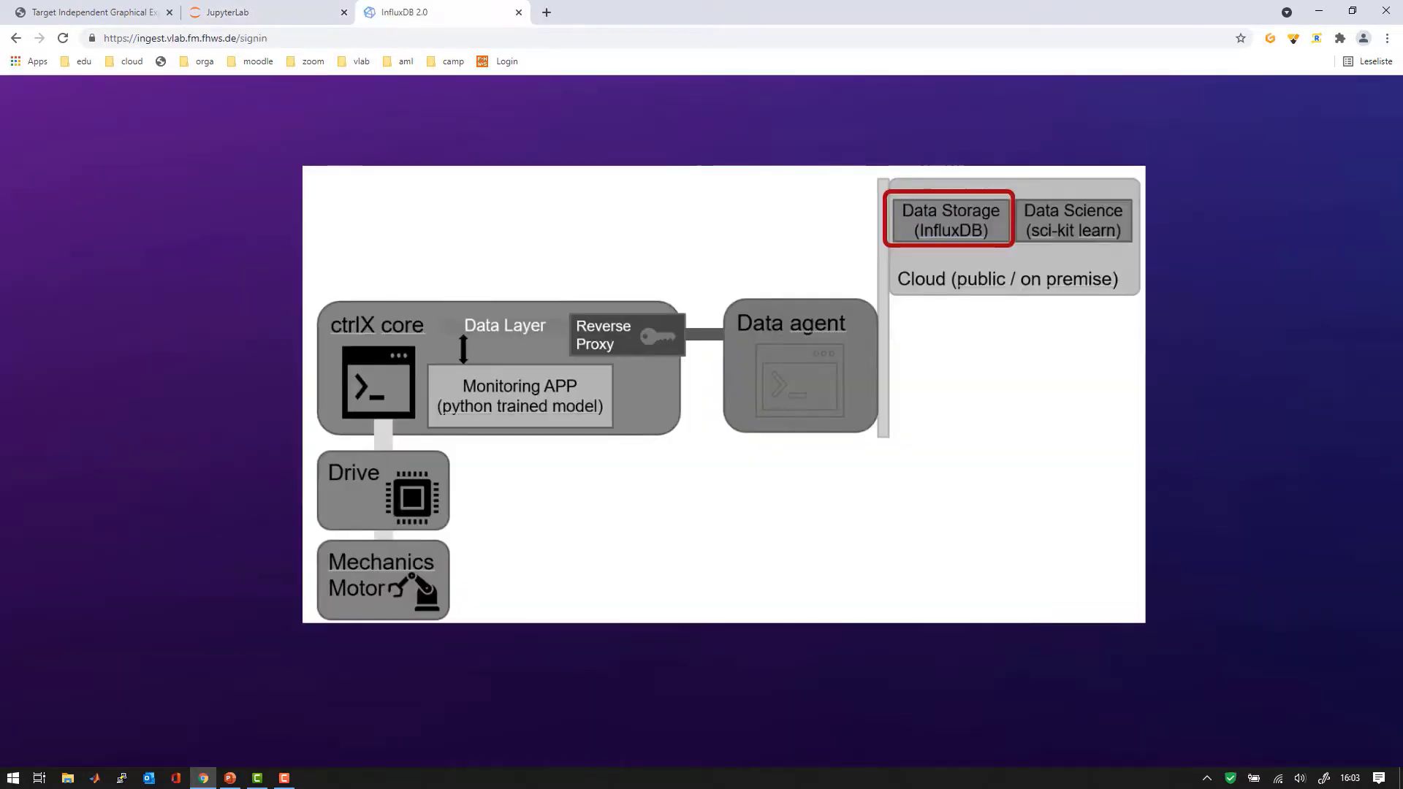
Query raw AT.position from the ctrlx bucket in Flux, removing the aggregateWindow and yield lines
{"action": "key", "text": "Return"}
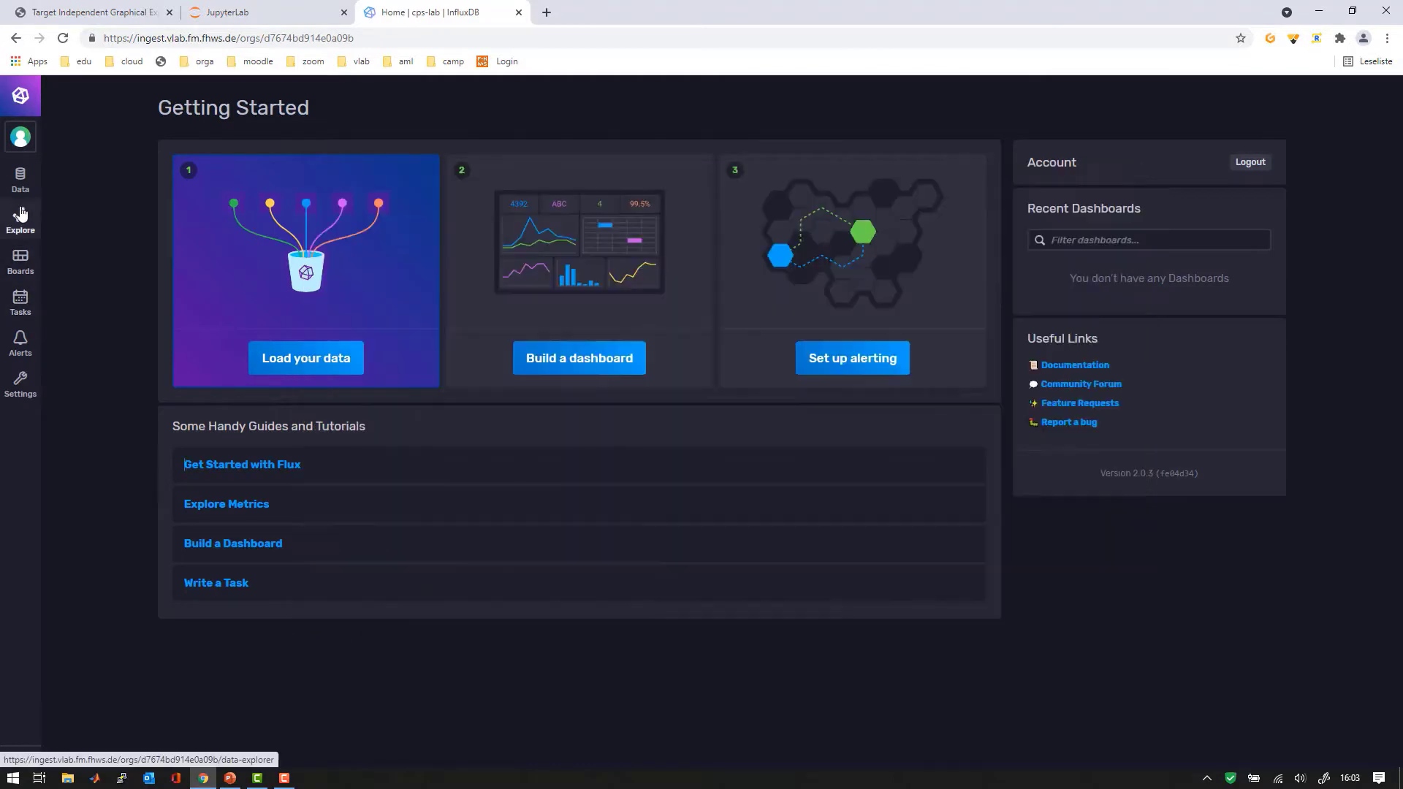
{"action": "left_click", "coordinate": [21, 219]}
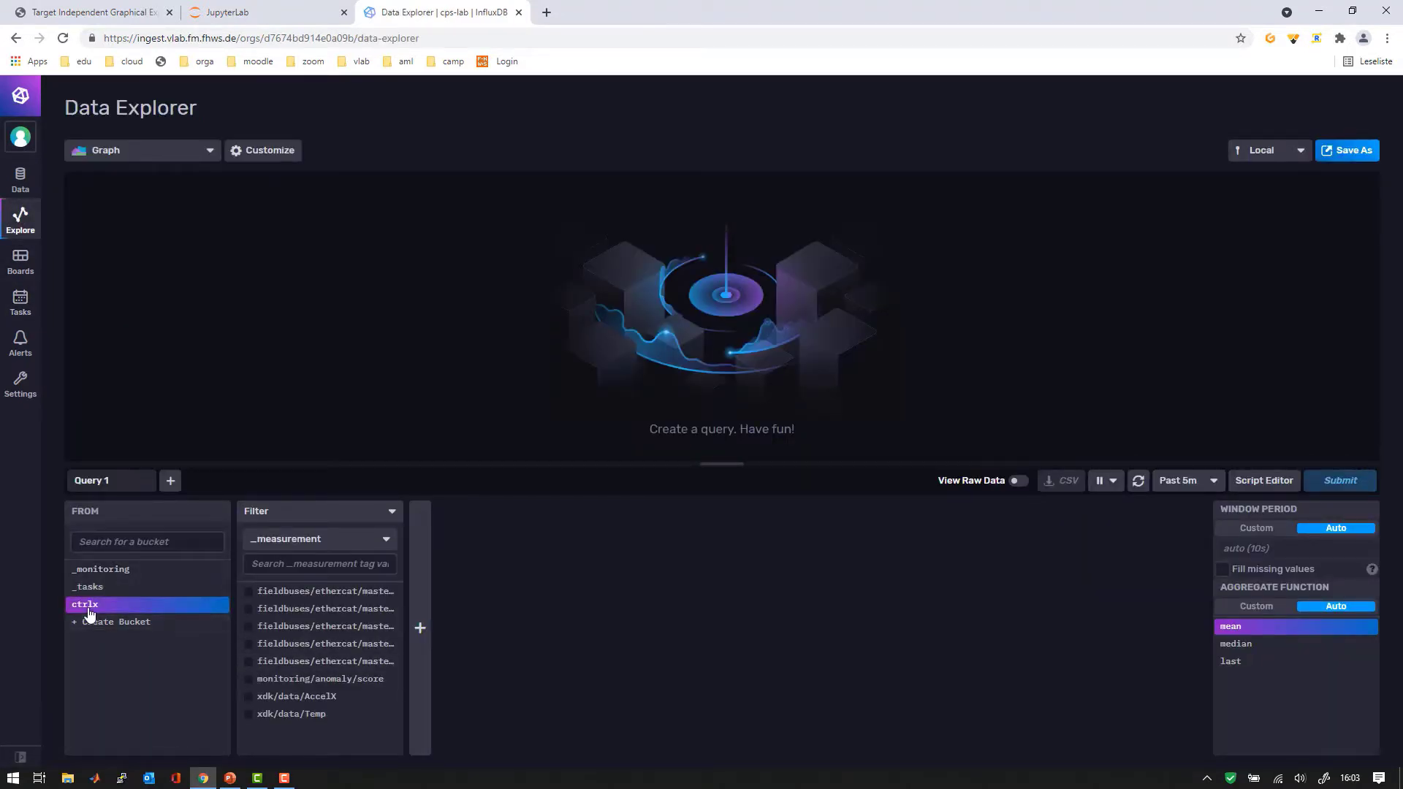
{"action": "left_click", "coordinate": [309, 665]}
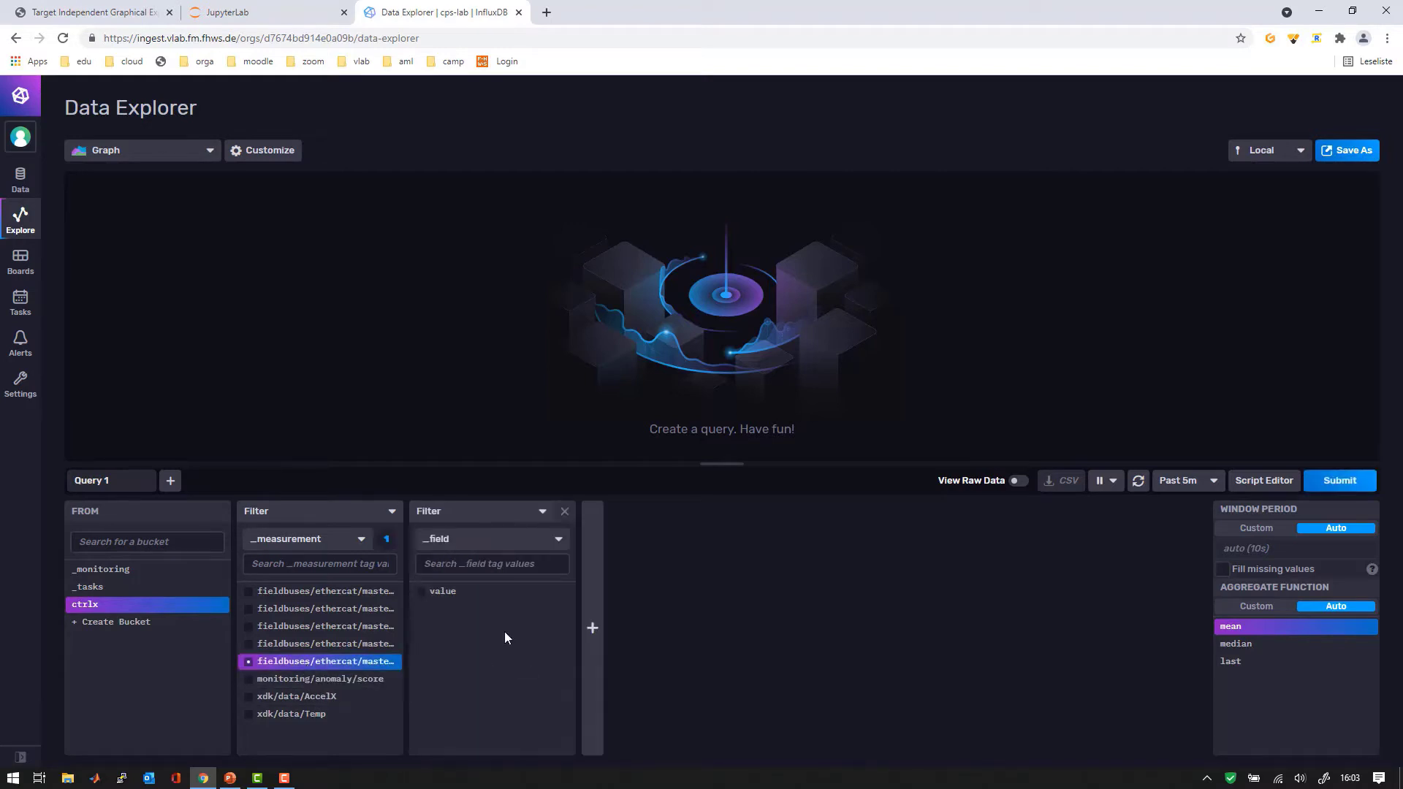
{"action": "left_click", "coordinate": [1264, 480]}
{"action": "left_click", "coordinate": [277, 548]}
{"action": "left_click_drag", "start_coordinate": [100, 547], "coordinate": [111, 559]}
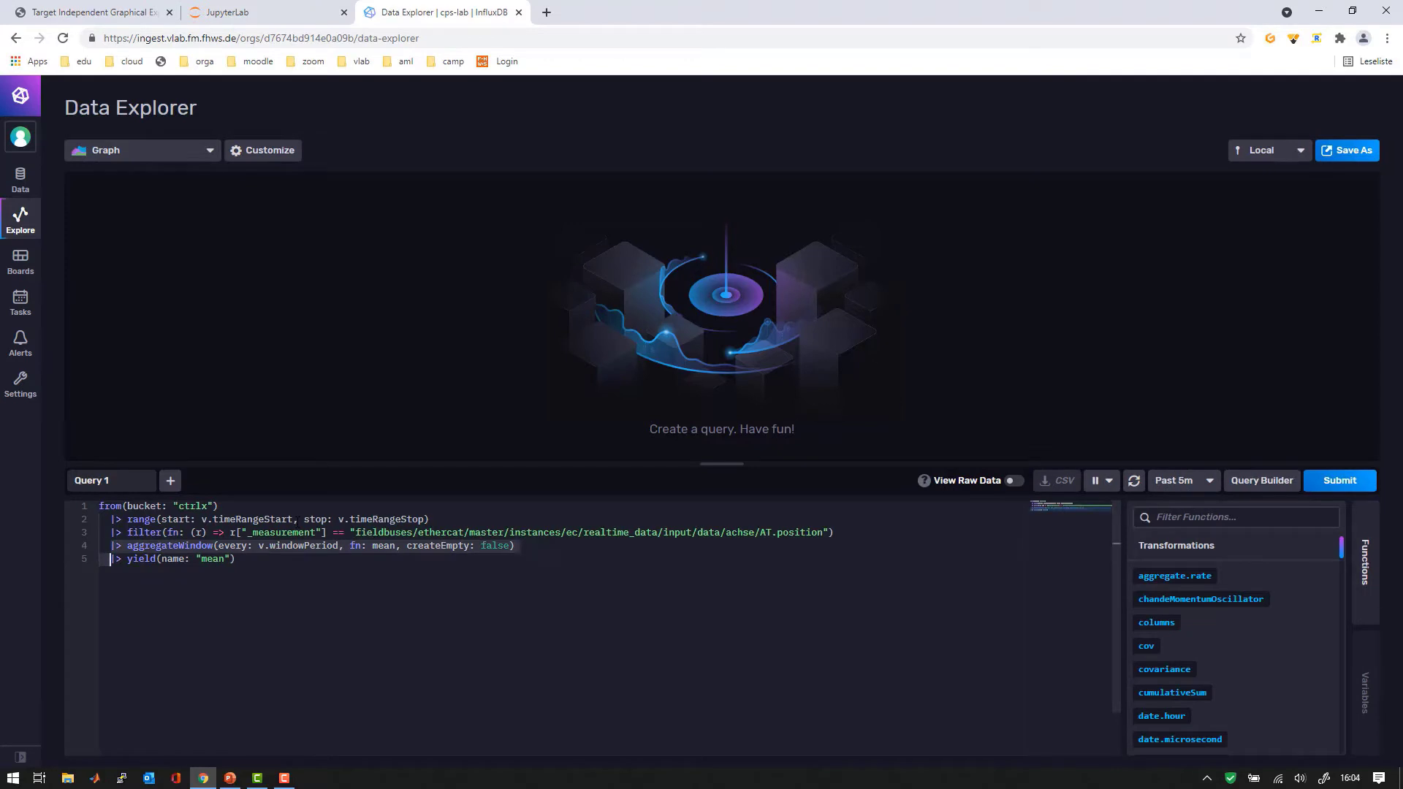
{"action": "key", "text": "shift+End"}
{"action": "key", "text": "BackSpace"}
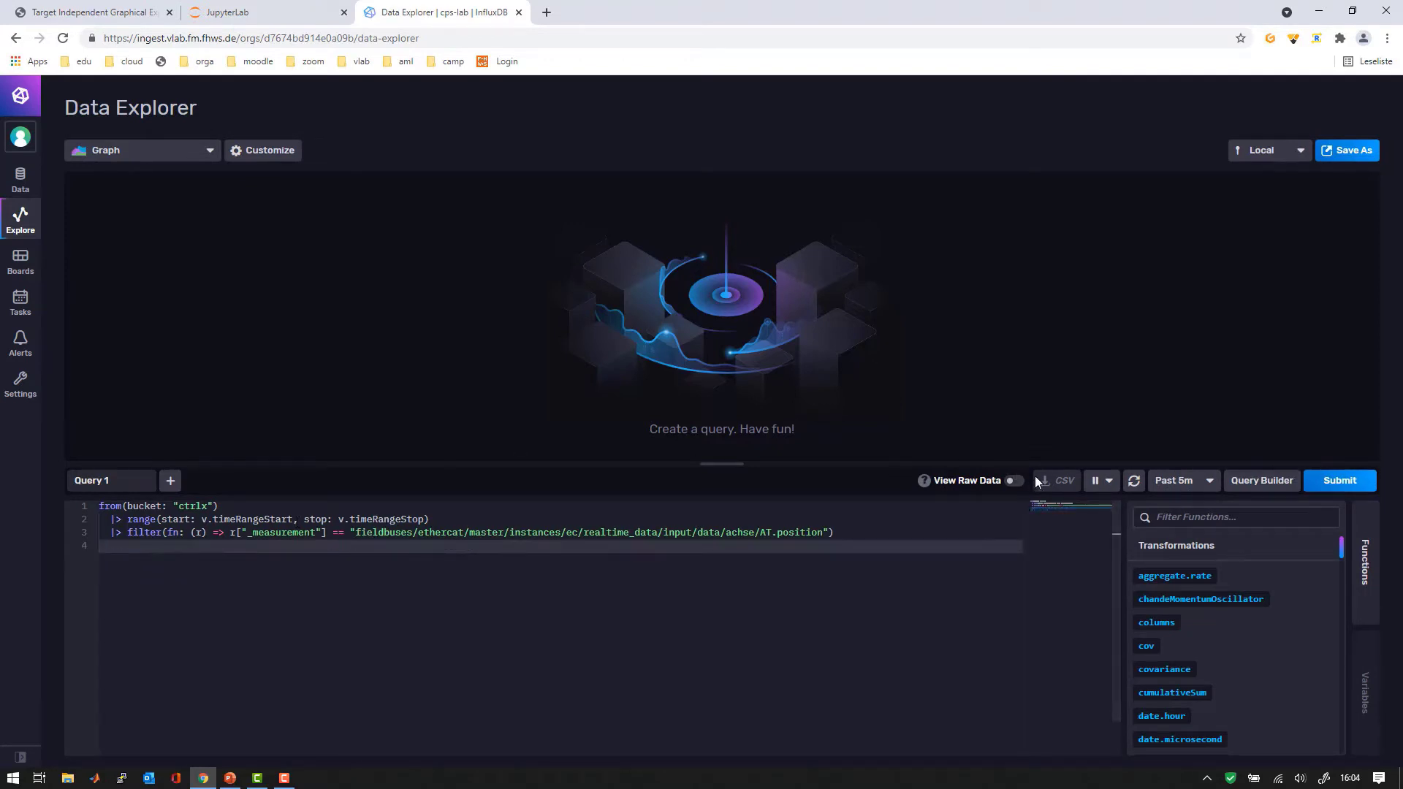
{"action": "left_click", "coordinate": [1340, 483]}
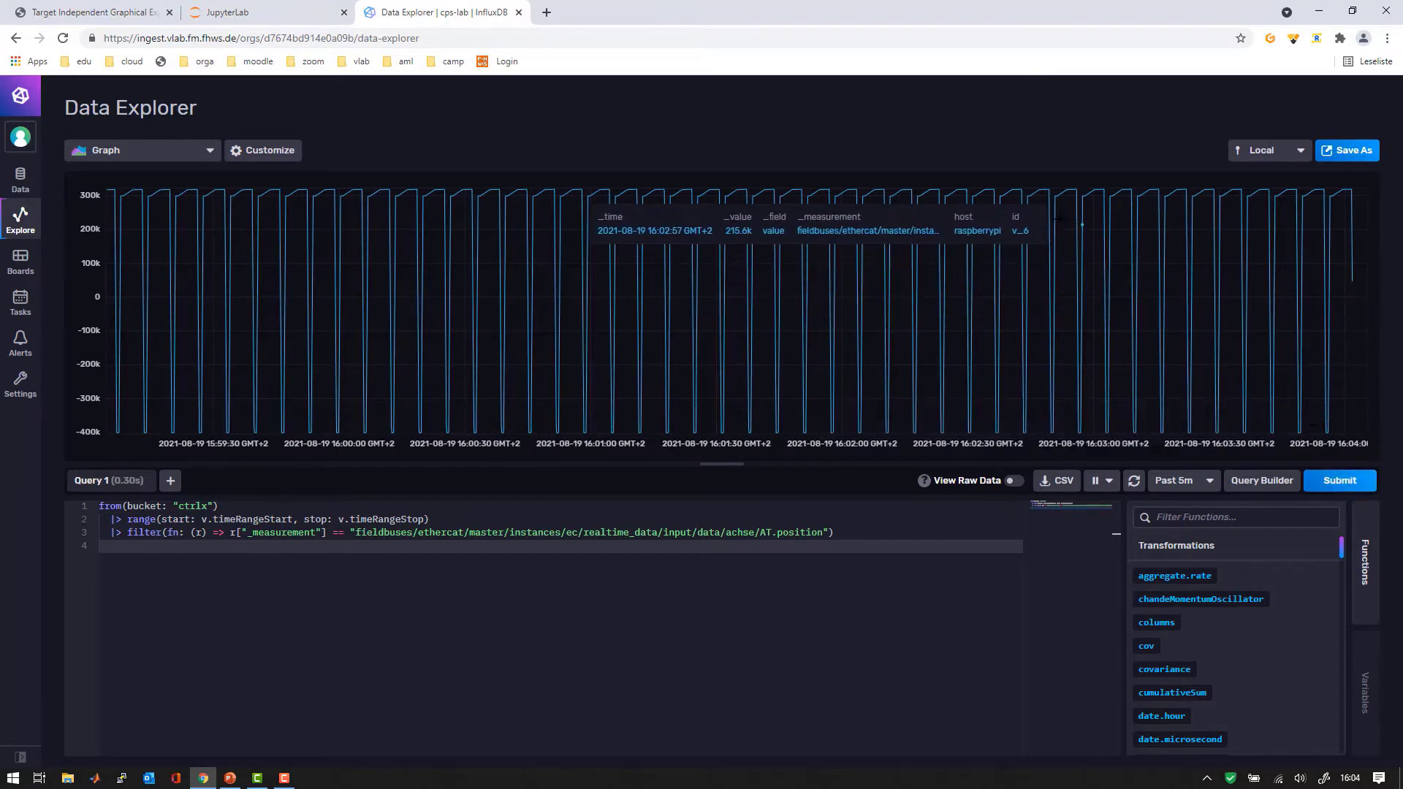
Zoom the position graph onto its peak values and the 16:03–16:04 span
{"action": "left_click_drag", "start_coordinate": [925, 219], "coordinate": [925, 174]}
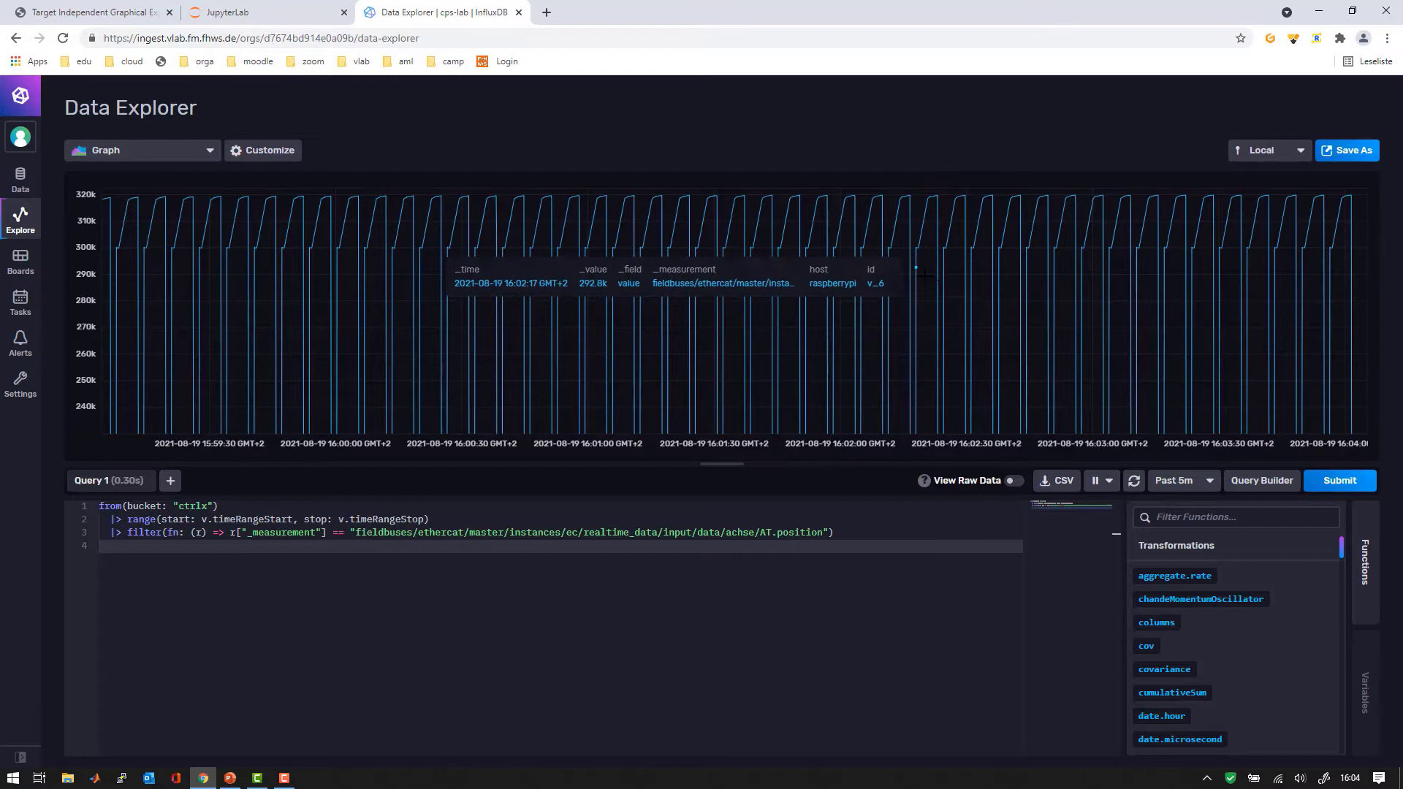
{"action": "left_click_drag", "start_coordinate": [943, 278], "coordinate": [941, 134]}
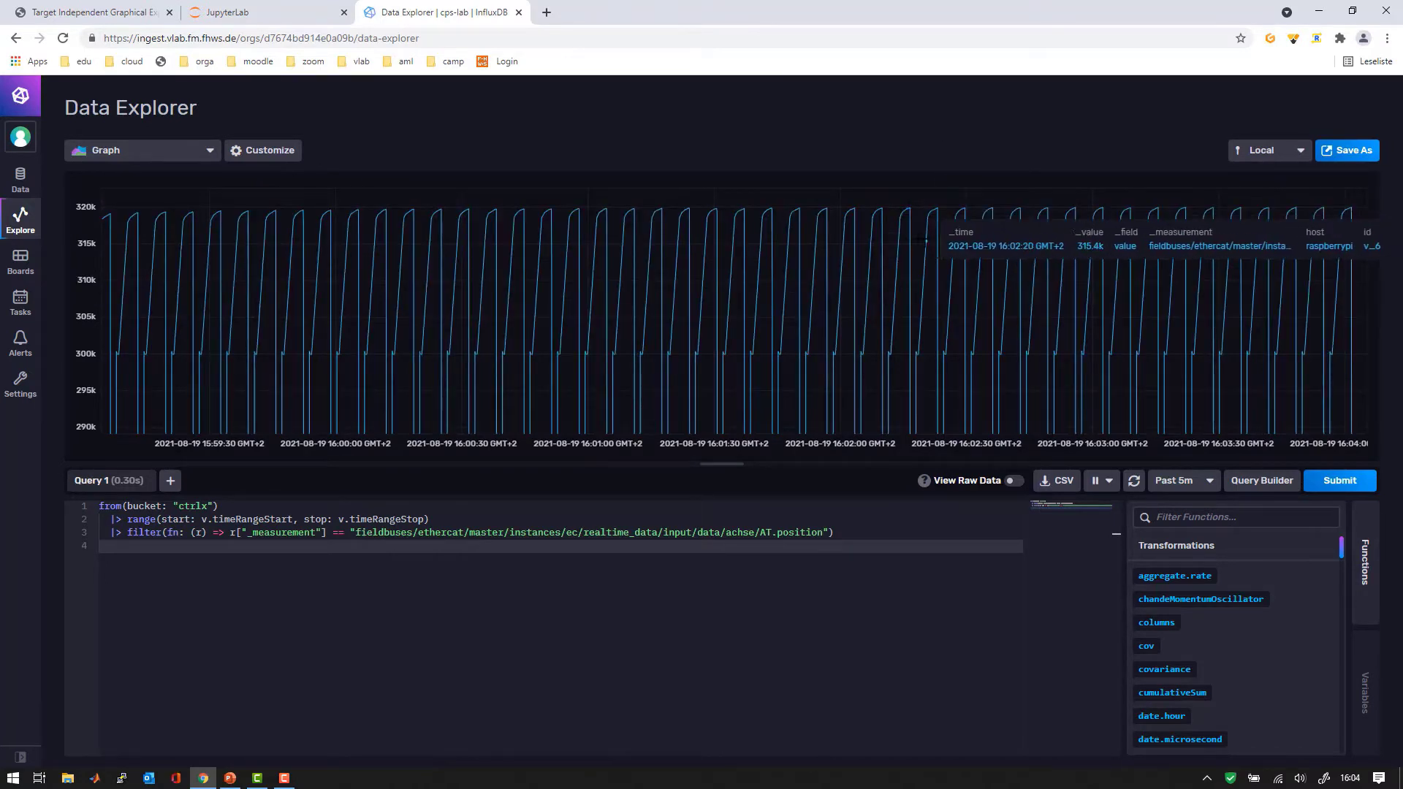
{"action": "left_click_drag", "start_coordinate": [913, 200], "coordinate": [875, 245]}
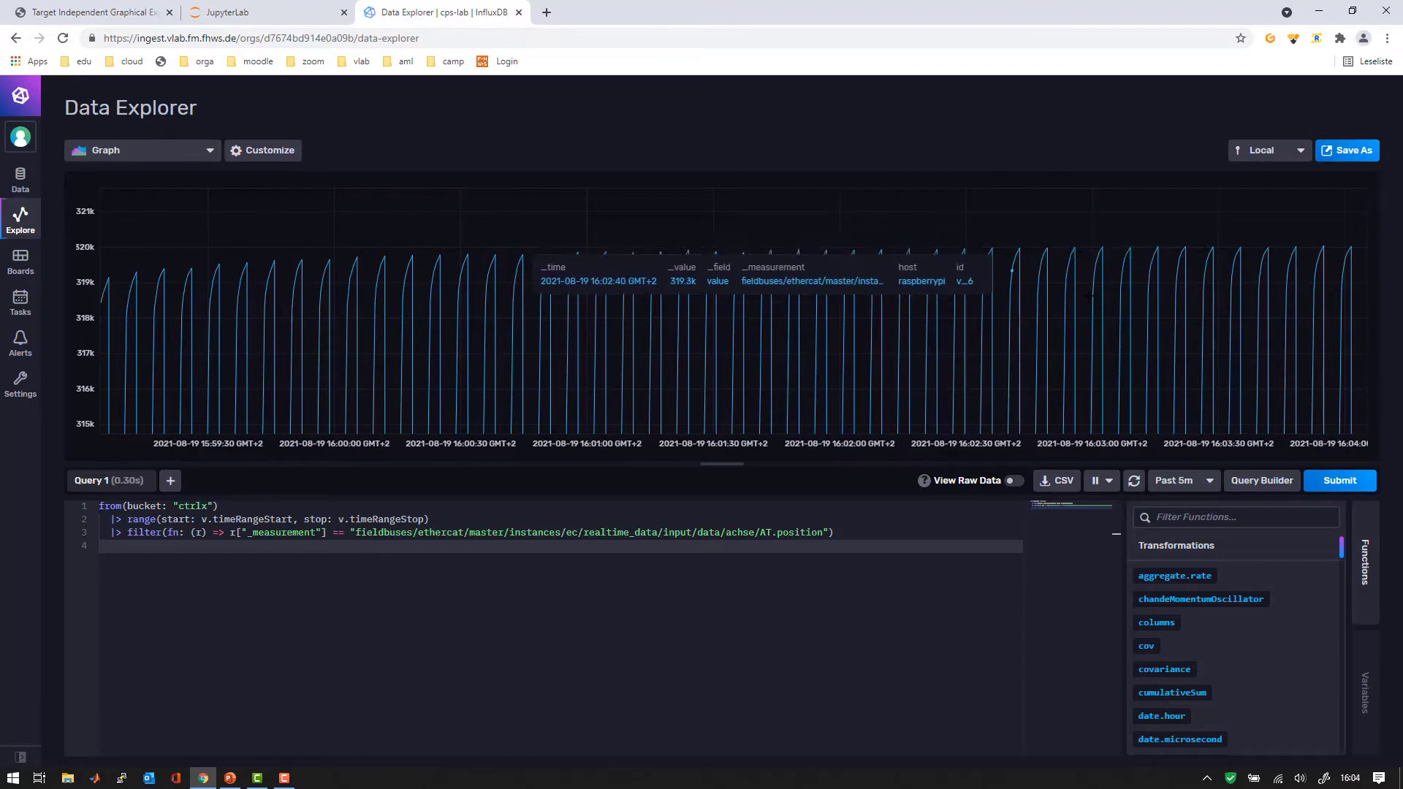
{"action": "left_click", "coordinate": [1342, 481]}
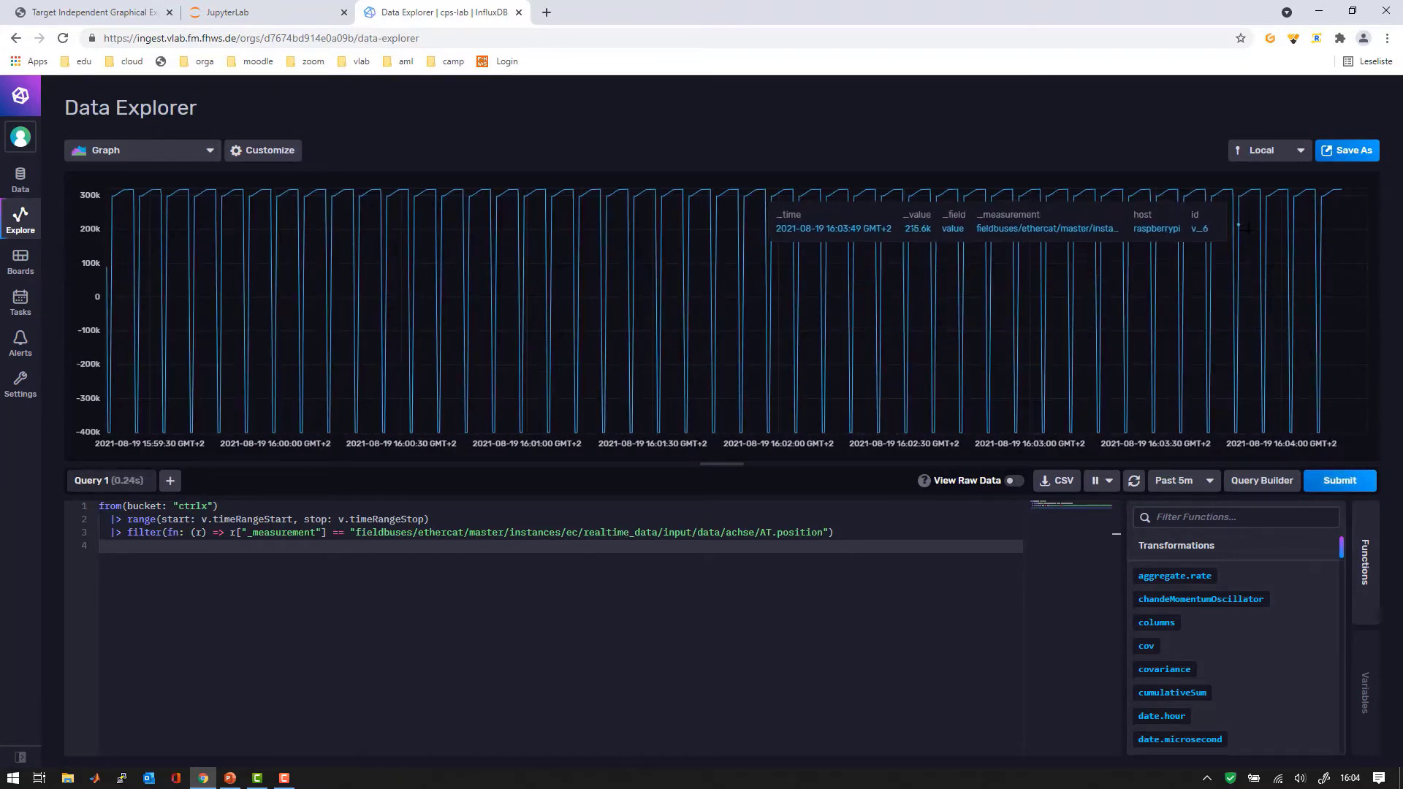
{"action": "left_click_drag", "start_coordinate": [977, 307], "coordinate": [1367, 307]}
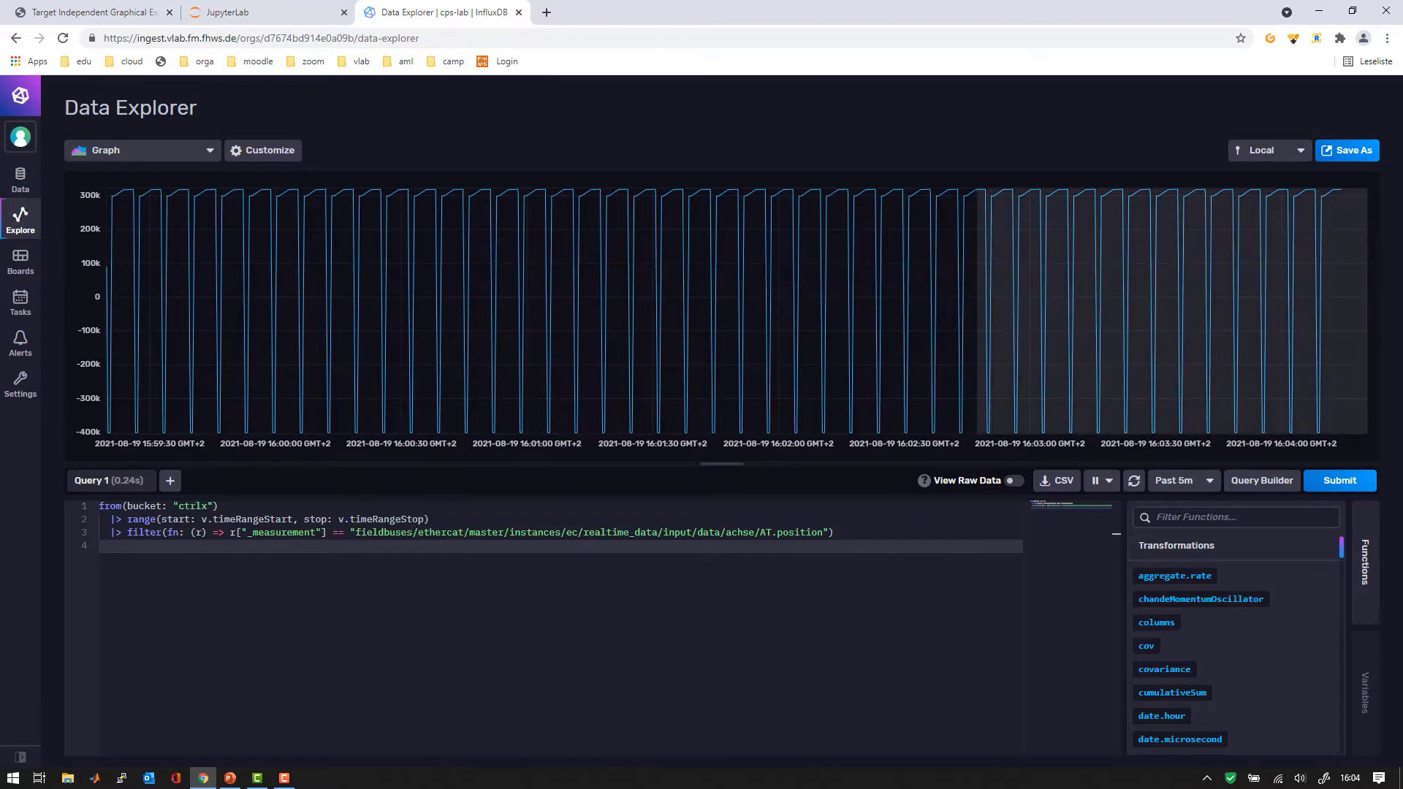
{"action": "left_click", "coordinate": [1106, 481]}
{"action": "left_click", "coordinate": [1107, 483]}
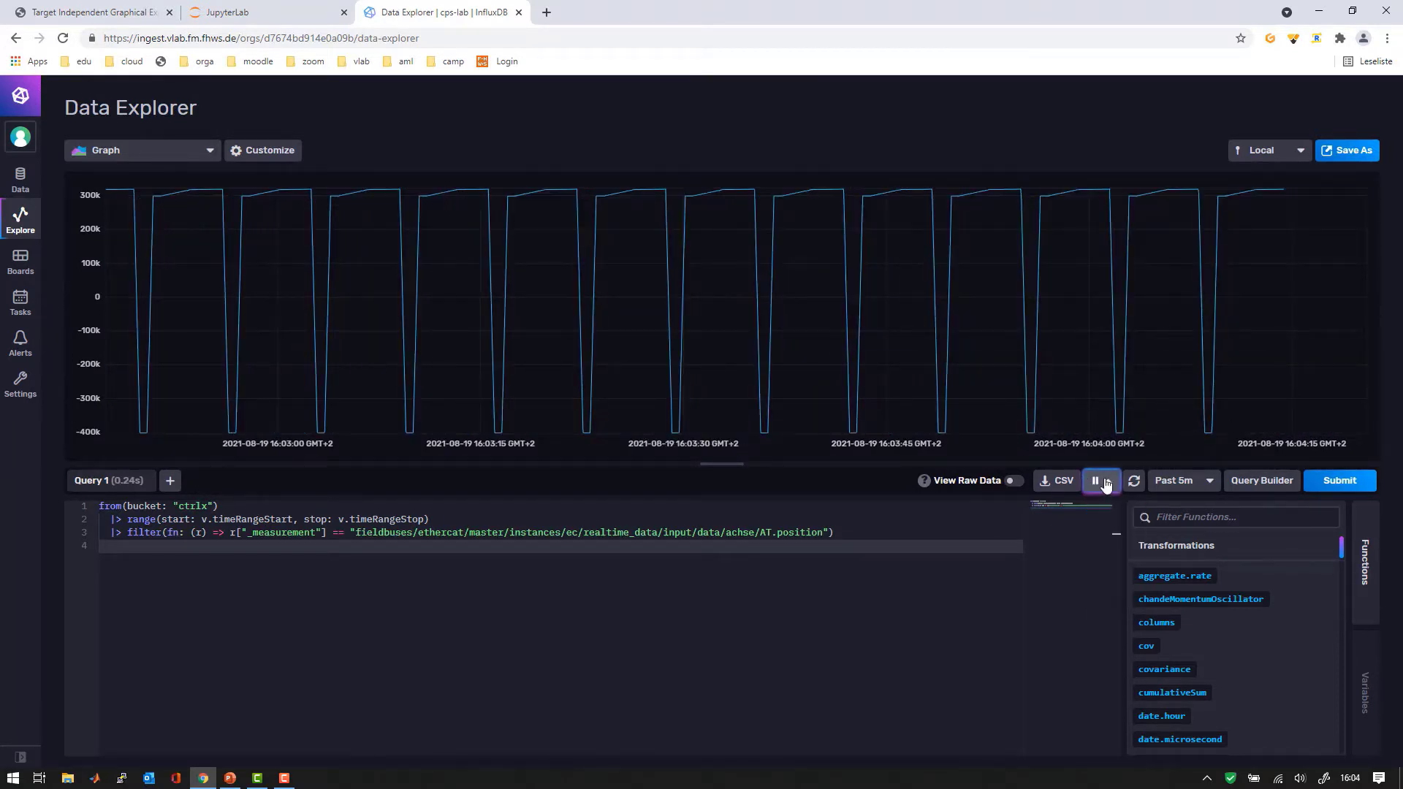
{"action": "left_click", "coordinate": [267, 12]}
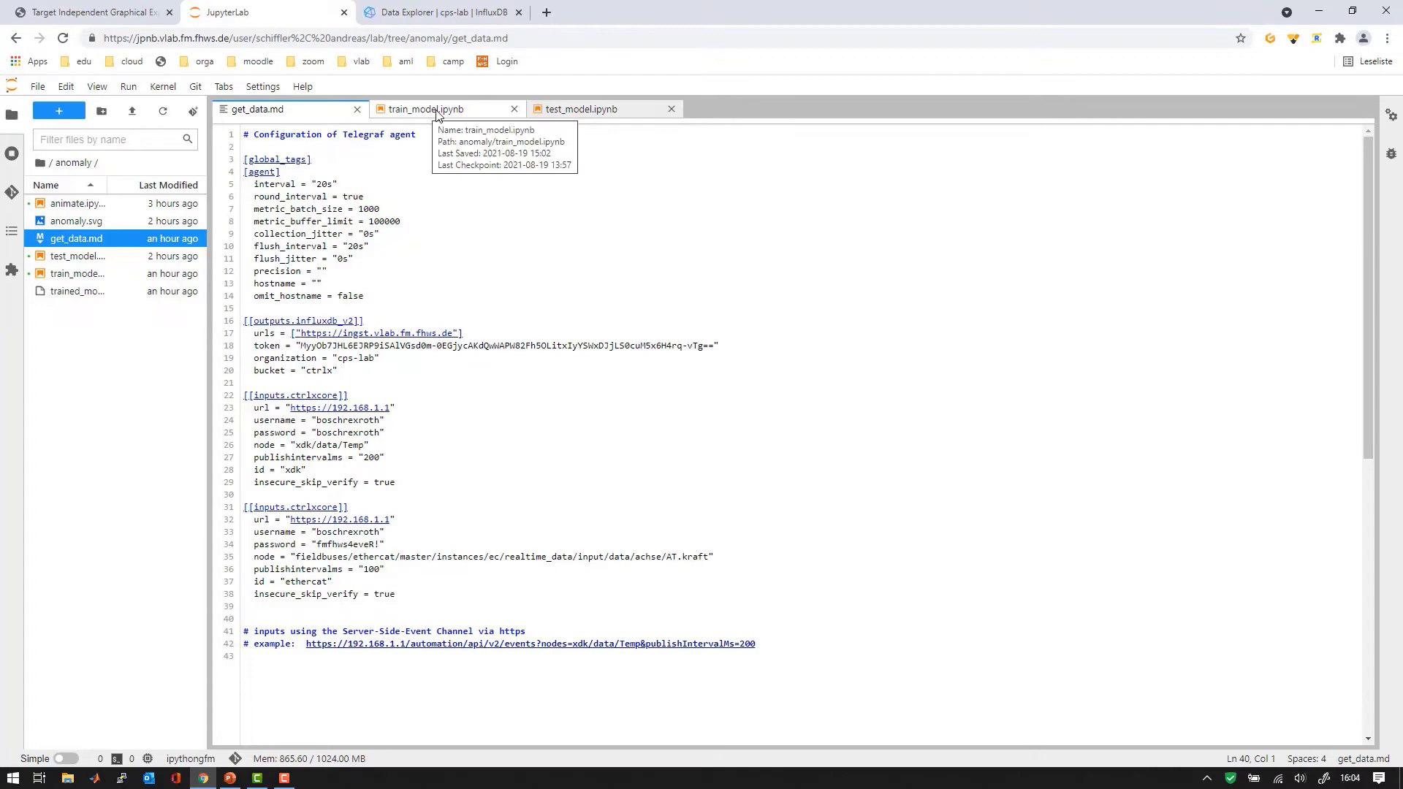
Set the train_model training window to 19.08.2021 16:04 start and 16:05 stop
{"action": "left_click", "coordinate": [437, 110]}
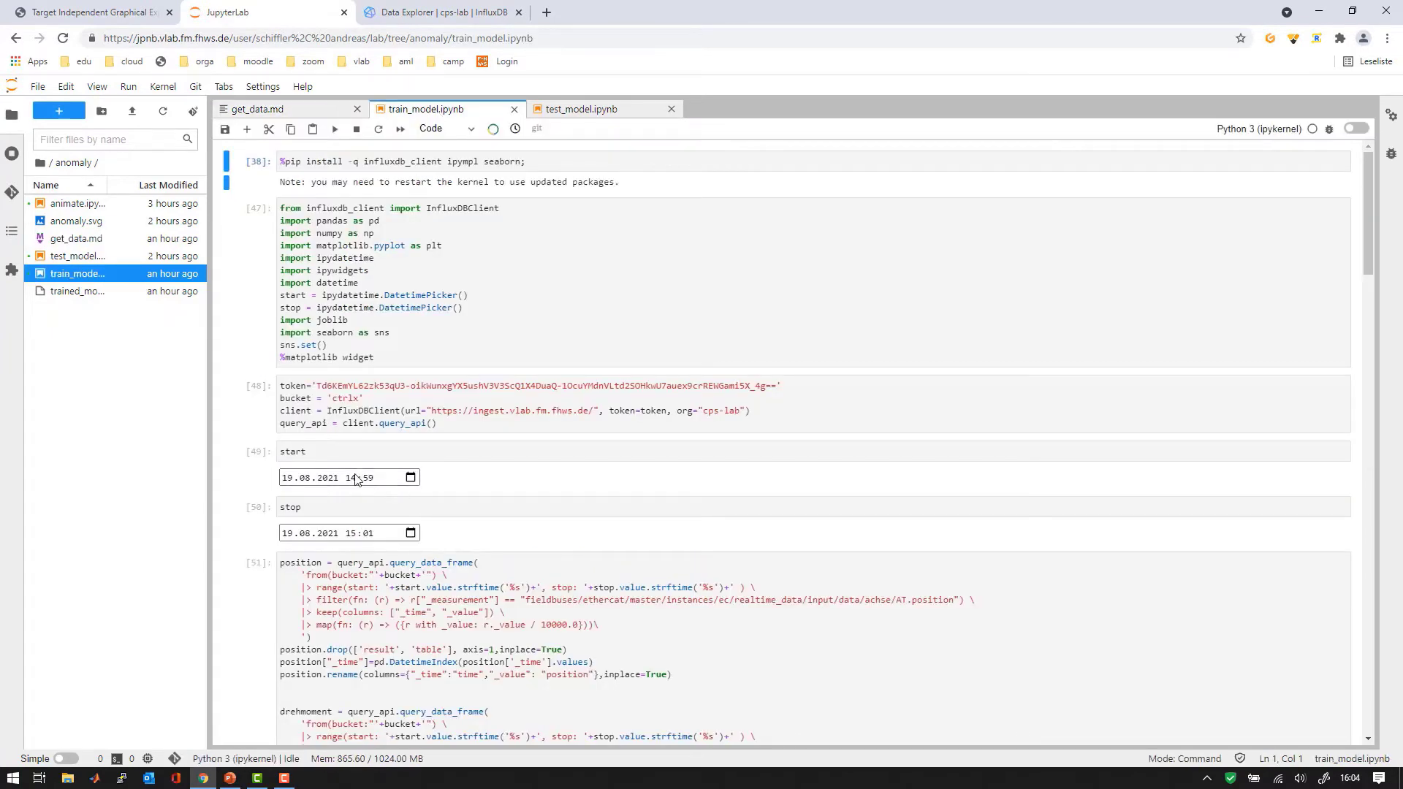
{"action": "left_click", "coordinate": [400, 482]}
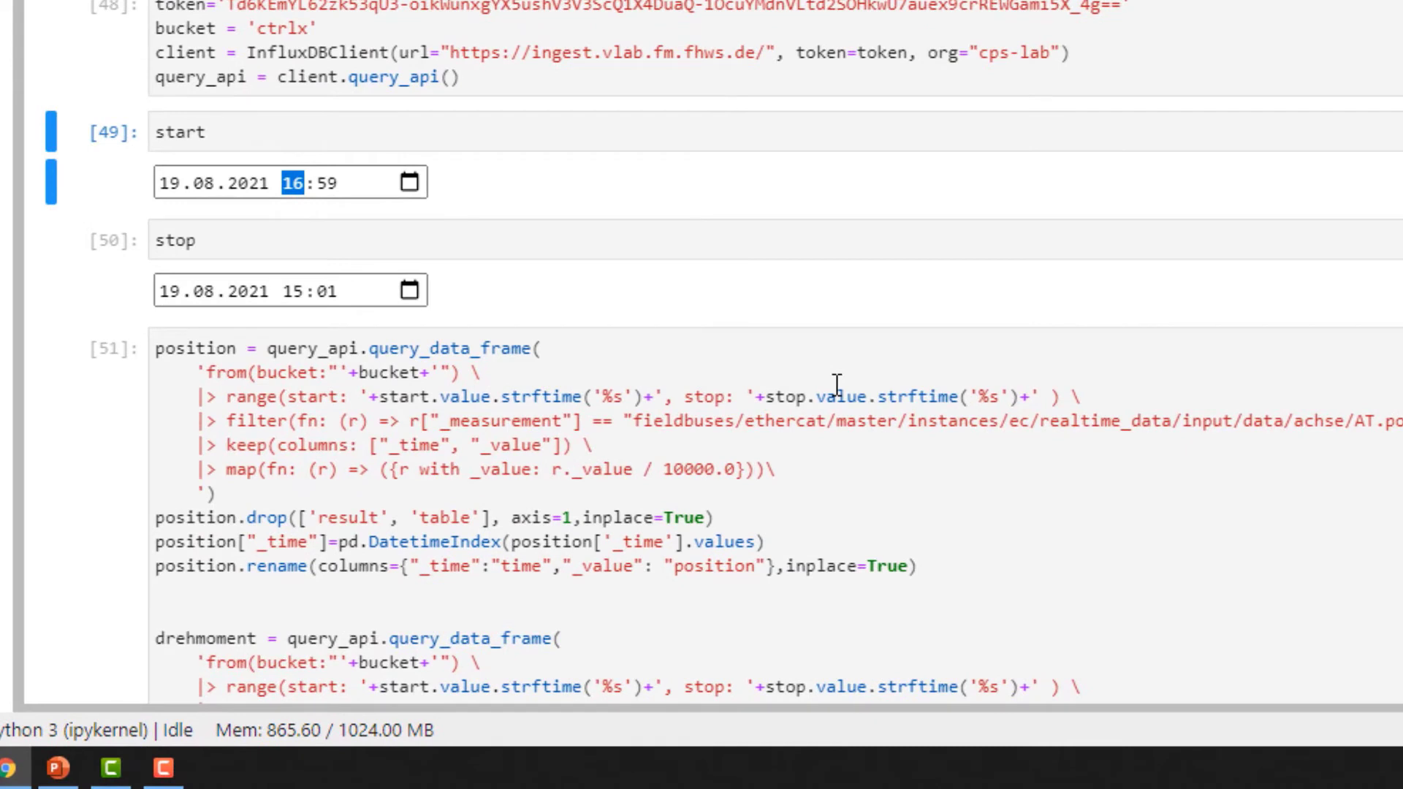
{"action": "key", "text": "Tab"}
{"action": "type", "text": "01"}
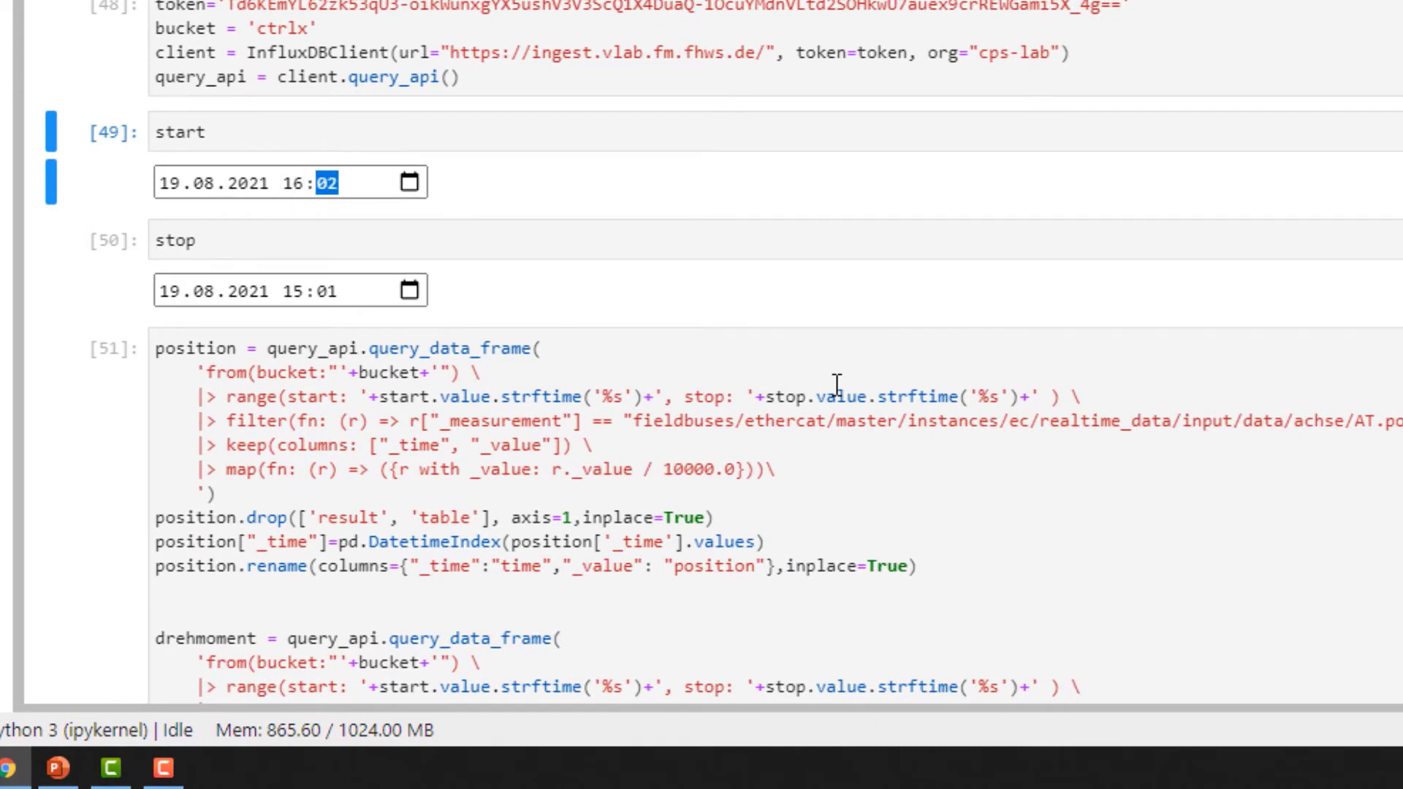
{"action": "key", "text": "Tab"}
{"action": "key", "text": "Tab"}
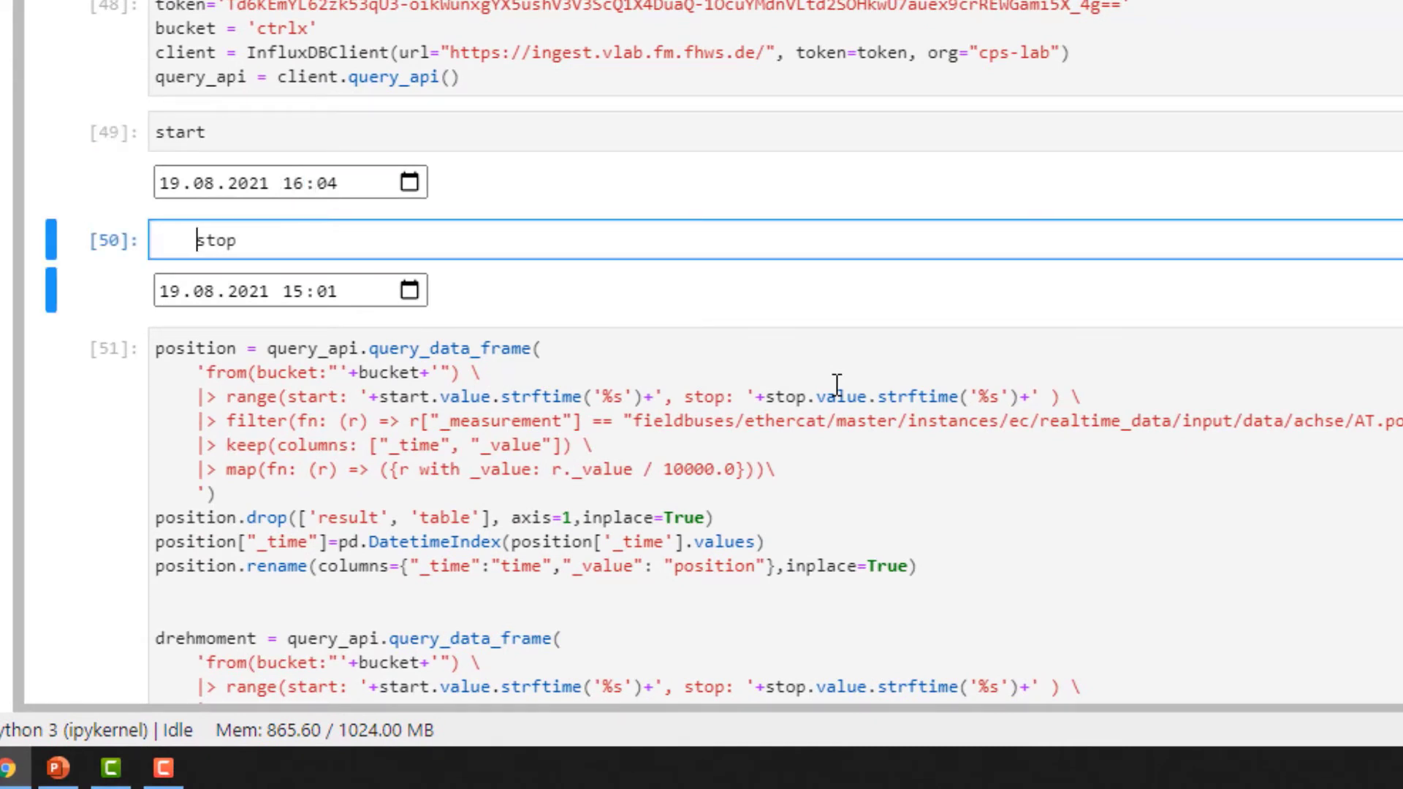
{"action": "key", "text": "shift+Tab"}
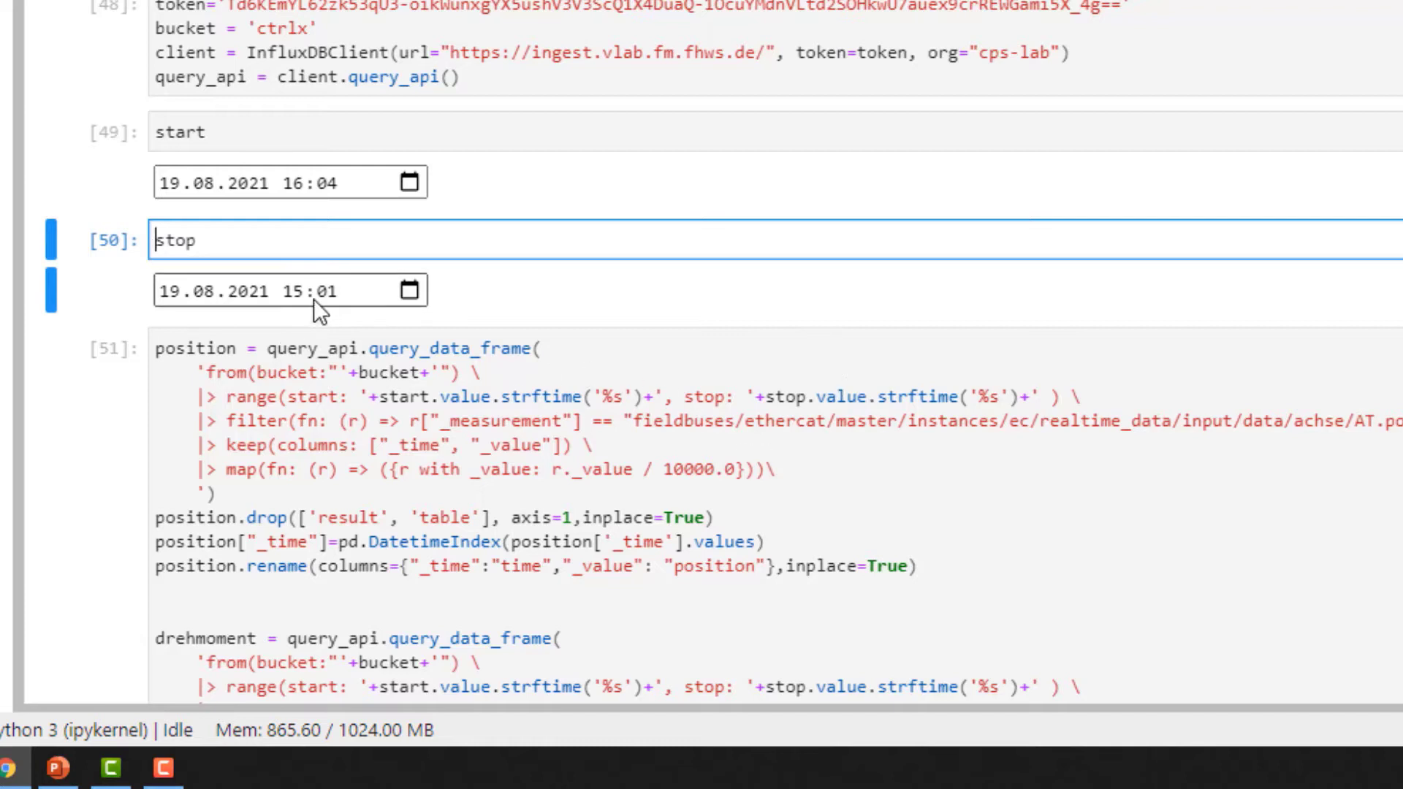
{"action": "left_click", "coordinate": [293, 285]}
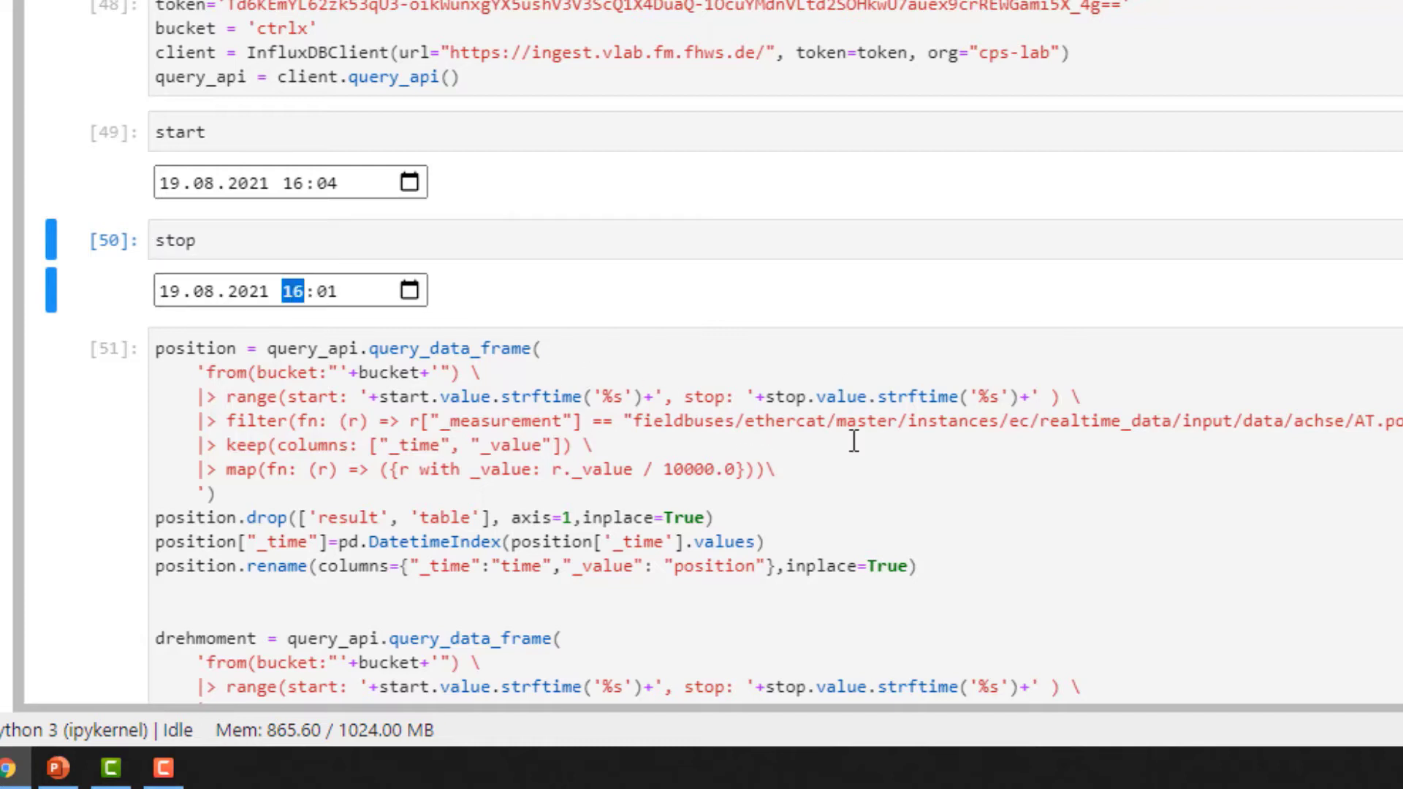
{"action": "left_click", "coordinate": [330, 294]}
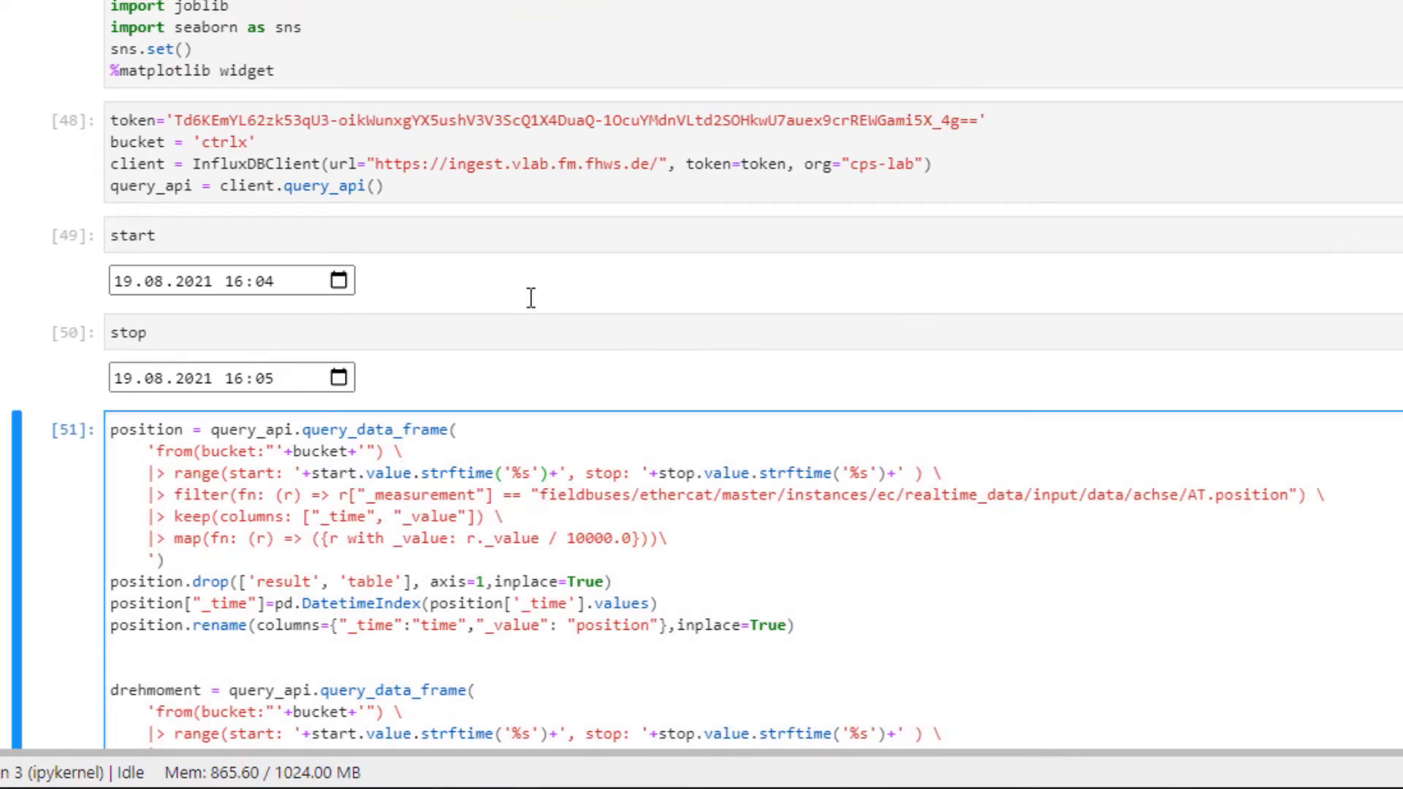
Run cells 51 and 52 to reload position and torque data and plot torque against position
{"action": "key", "text": "ctrl+Return"}
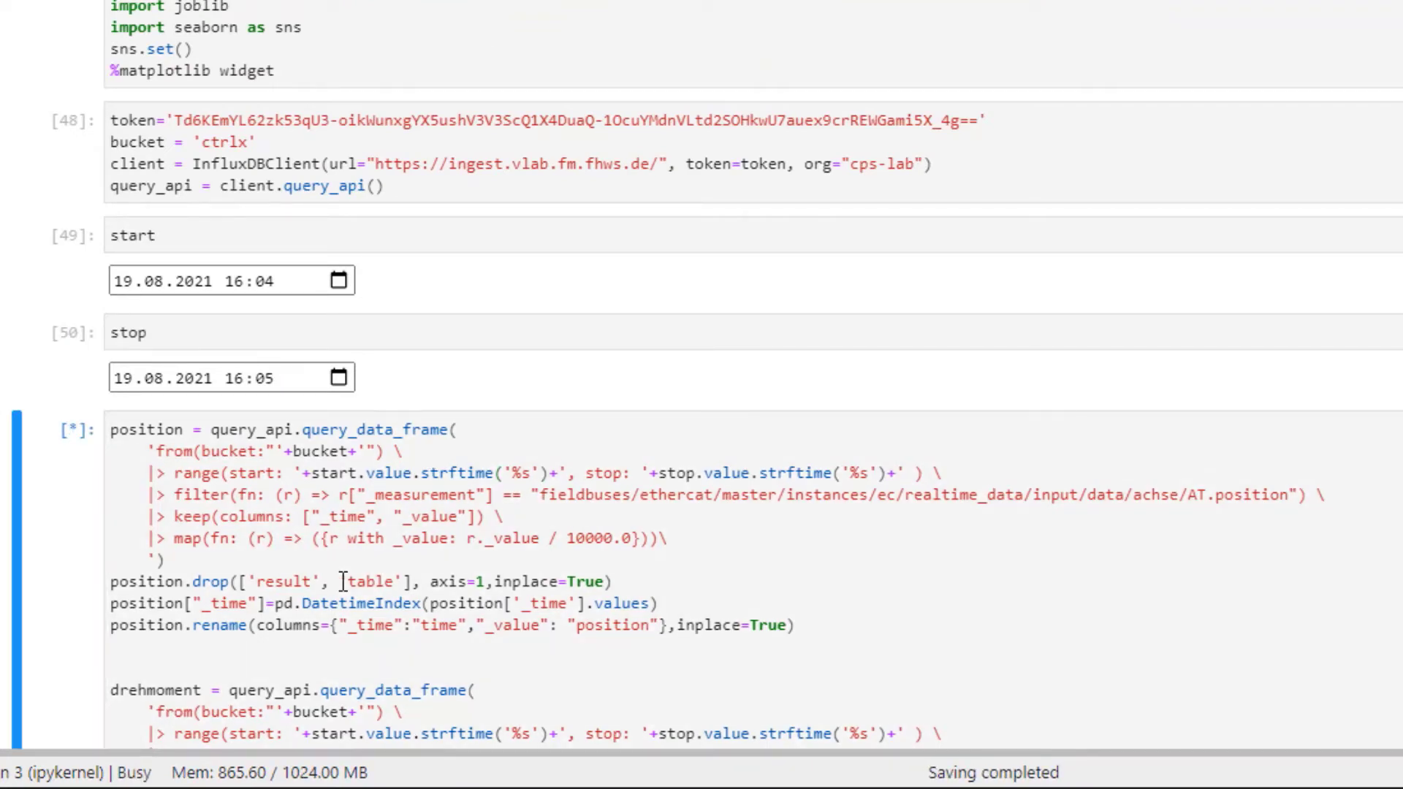
{"action": "scroll", "coordinate": [632, 533], "scroll_direction": "down", "scroll_amount": 6}
{"action": "left_click_drag", "start_coordinate": [522, 619], "coordinate": [531, 597]}
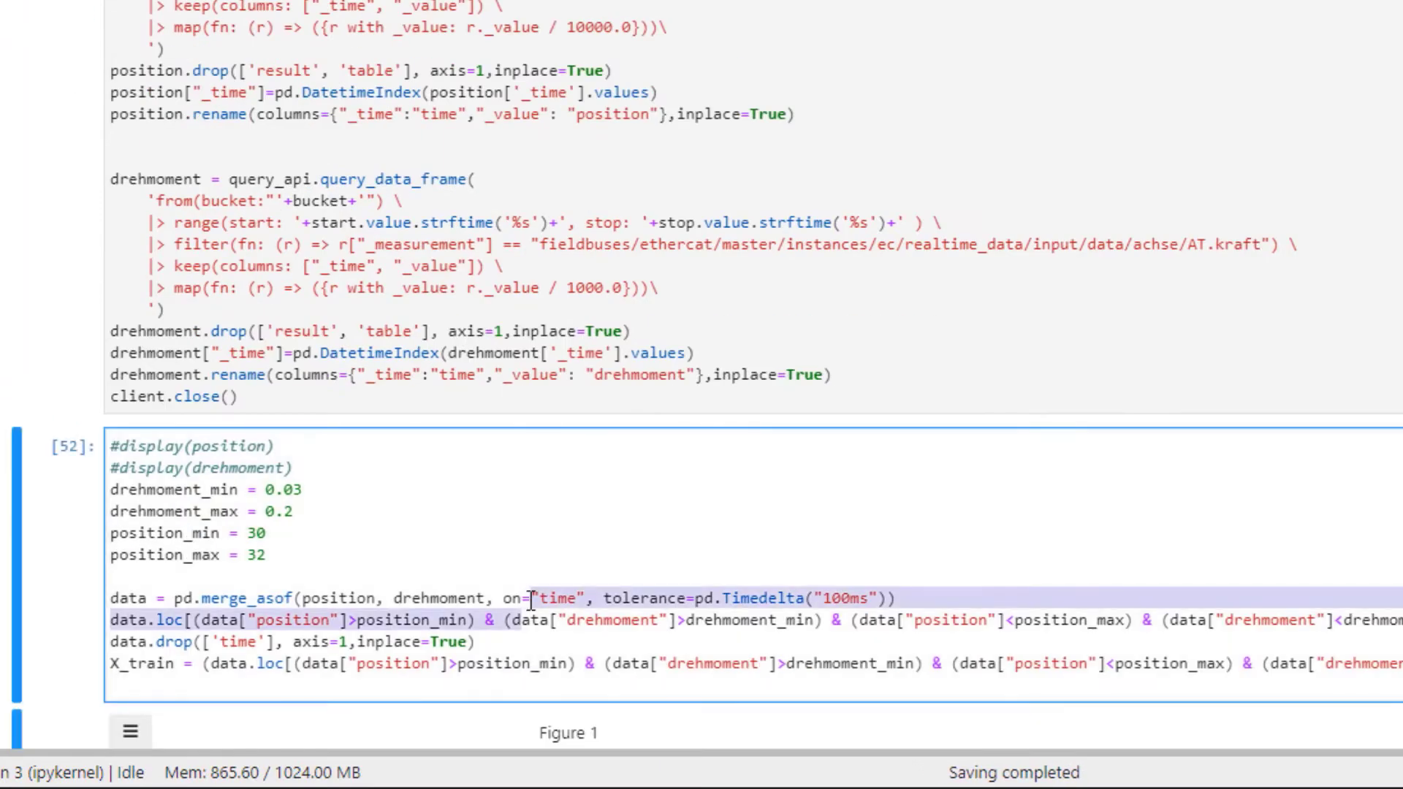
{"action": "key", "text": "ctrl+Return"}
{"action": "scroll", "coordinate": [623, 501], "scroll_direction": "down", "scroll_amount": 12}
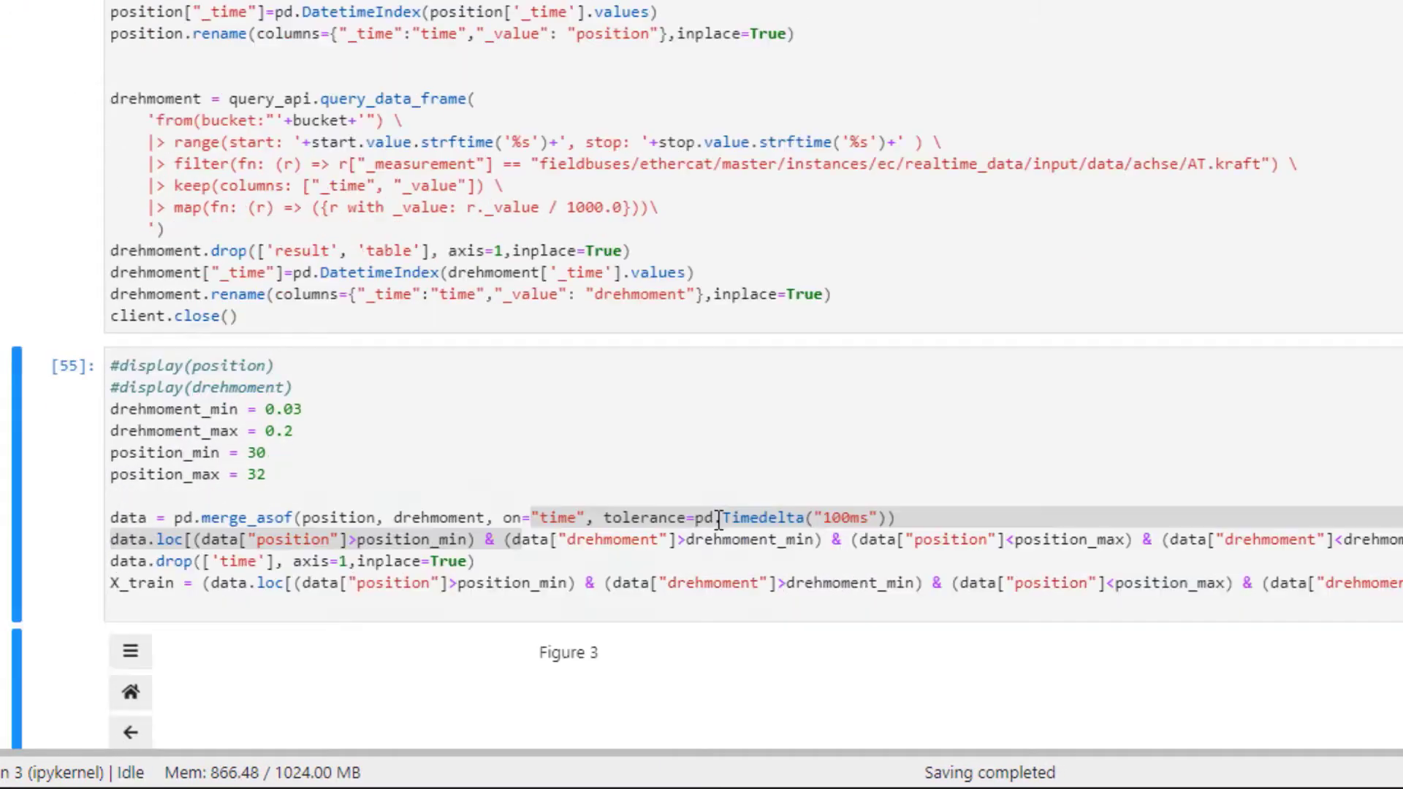
{"action": "scroll", "coordinate": [594, 646], "scroll_direction": "up", "scroll_amount": 2}
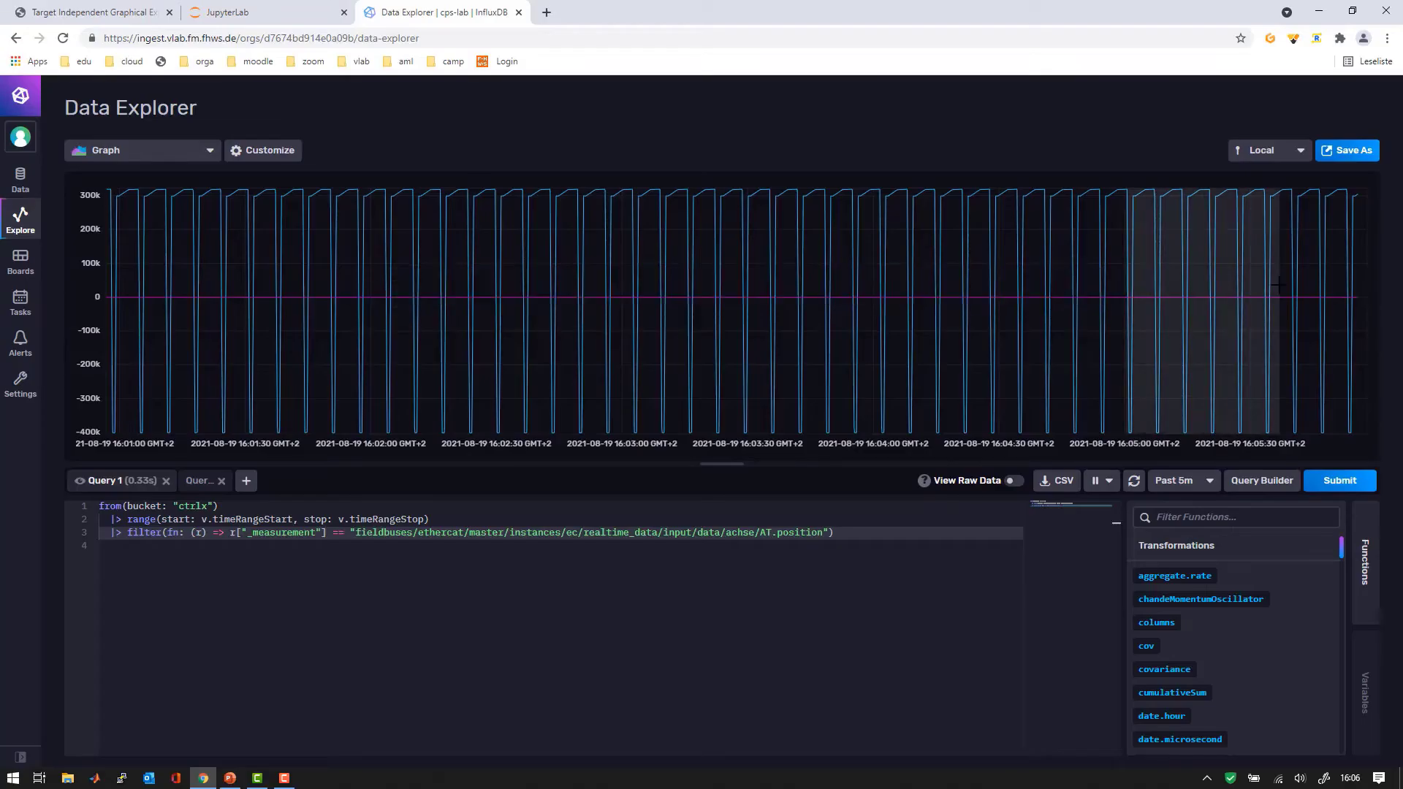
Zoom the Data Explorer graph vertically onto the position trace and horizontally to 16:05:20–16:05:29
{"action": "left_click_drag", "start_coordinate": [942, 261], "coordinate": [943, 403]}
{"action": "left_click_drag", "start_coordinate": [939, 335], "coordinate": [934, 423]}
{"action": "left_click_drag", "start_coordinate": [924, 285], "coordinate": [922, 356]}
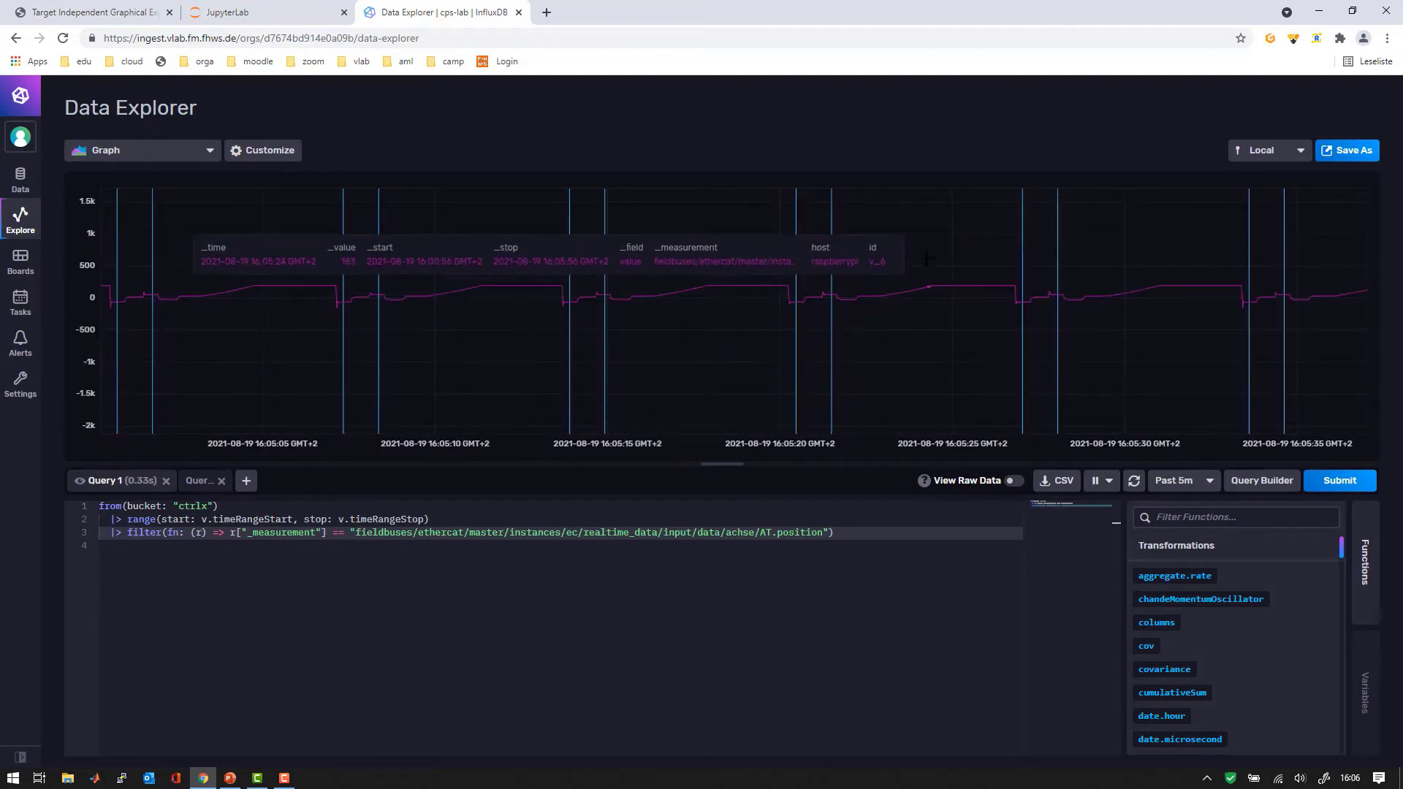
{"action": "left_click_drag", "start_coordinate": [920, 238], "coordinate": [827, 352]}
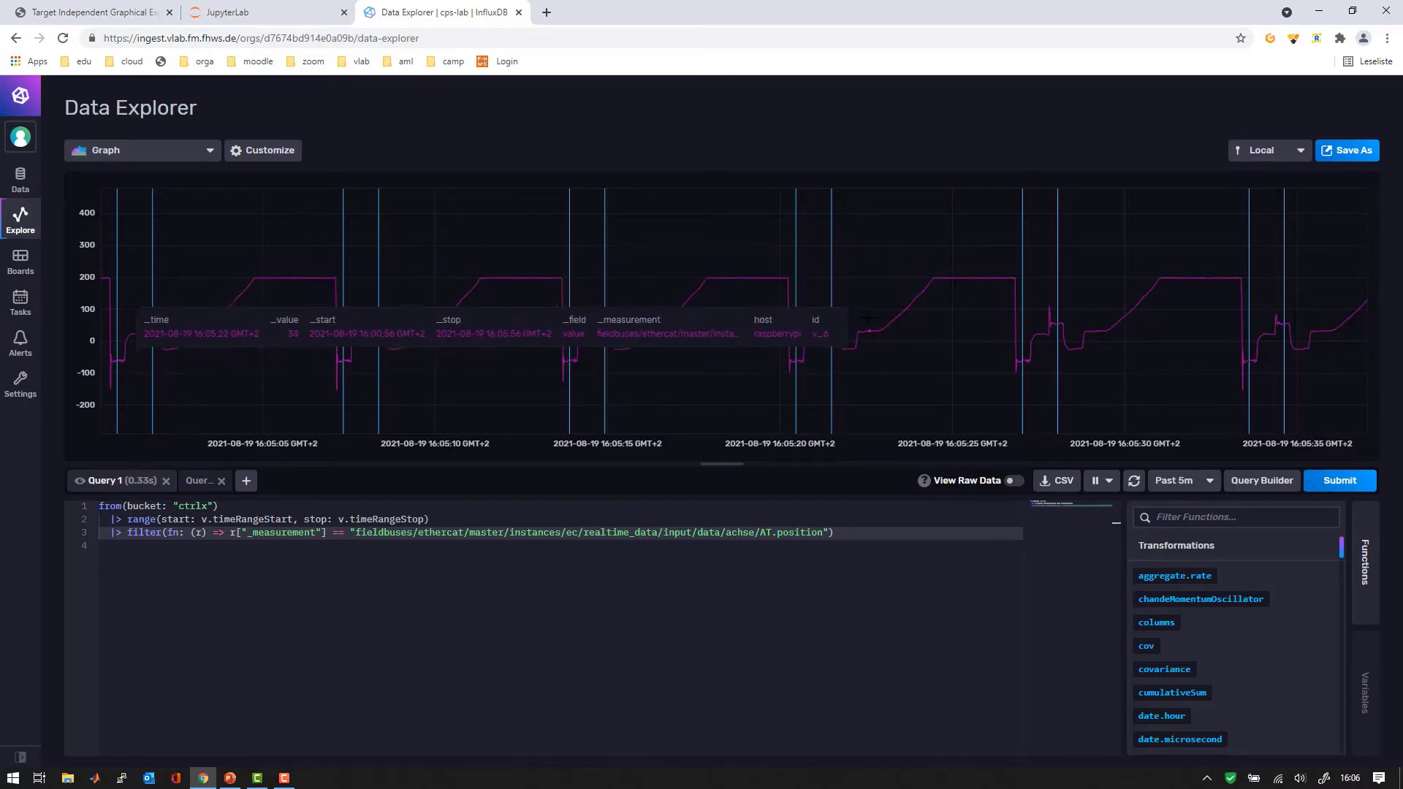
{"action": "left_click_drag", "start_coordinate": [884, 247], "coordinate": [882, 378]}
{"action": "left_click_drag", "start_coordinate": [767, 294], "coordinate": [1098, 296]}
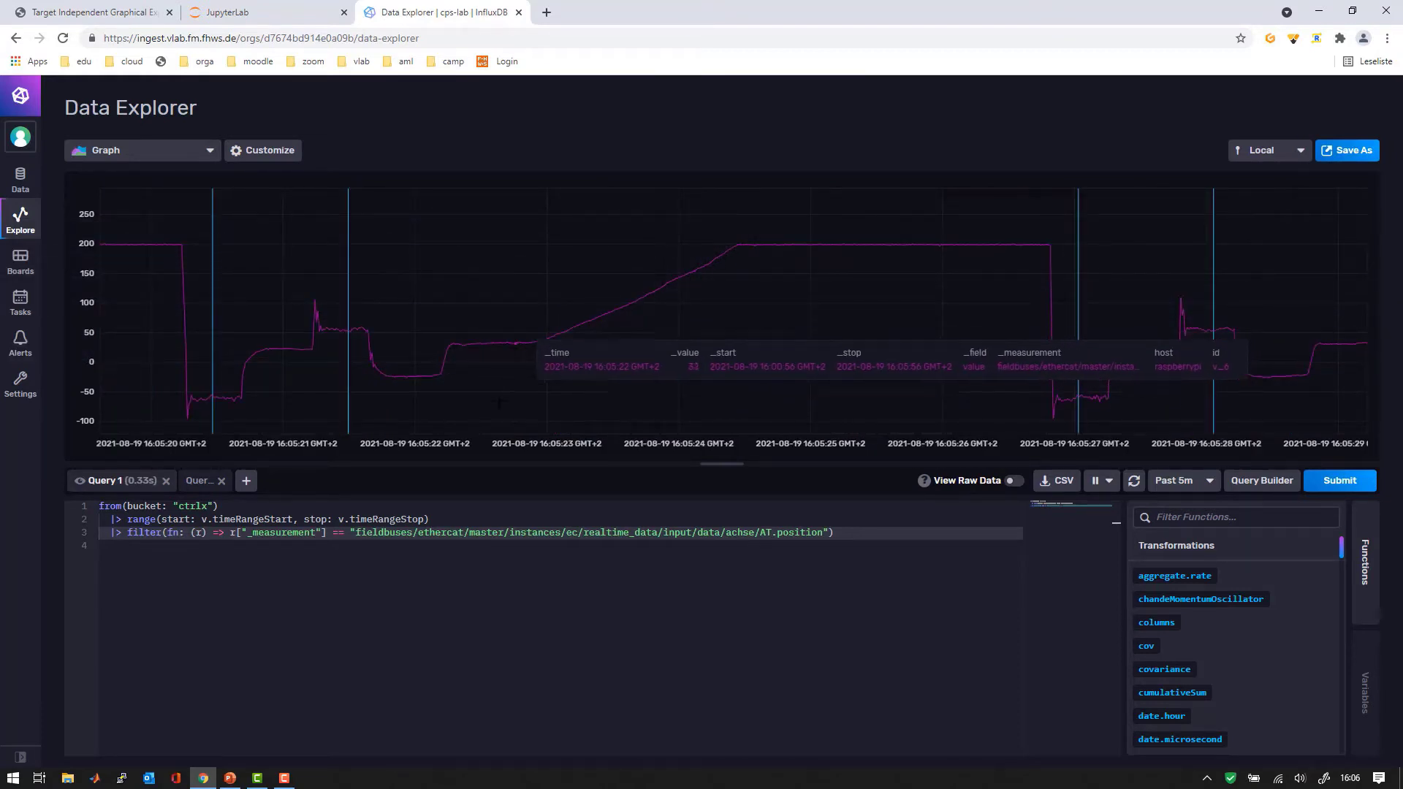
{"action": "left_click", "coordinate": [225, 9]}
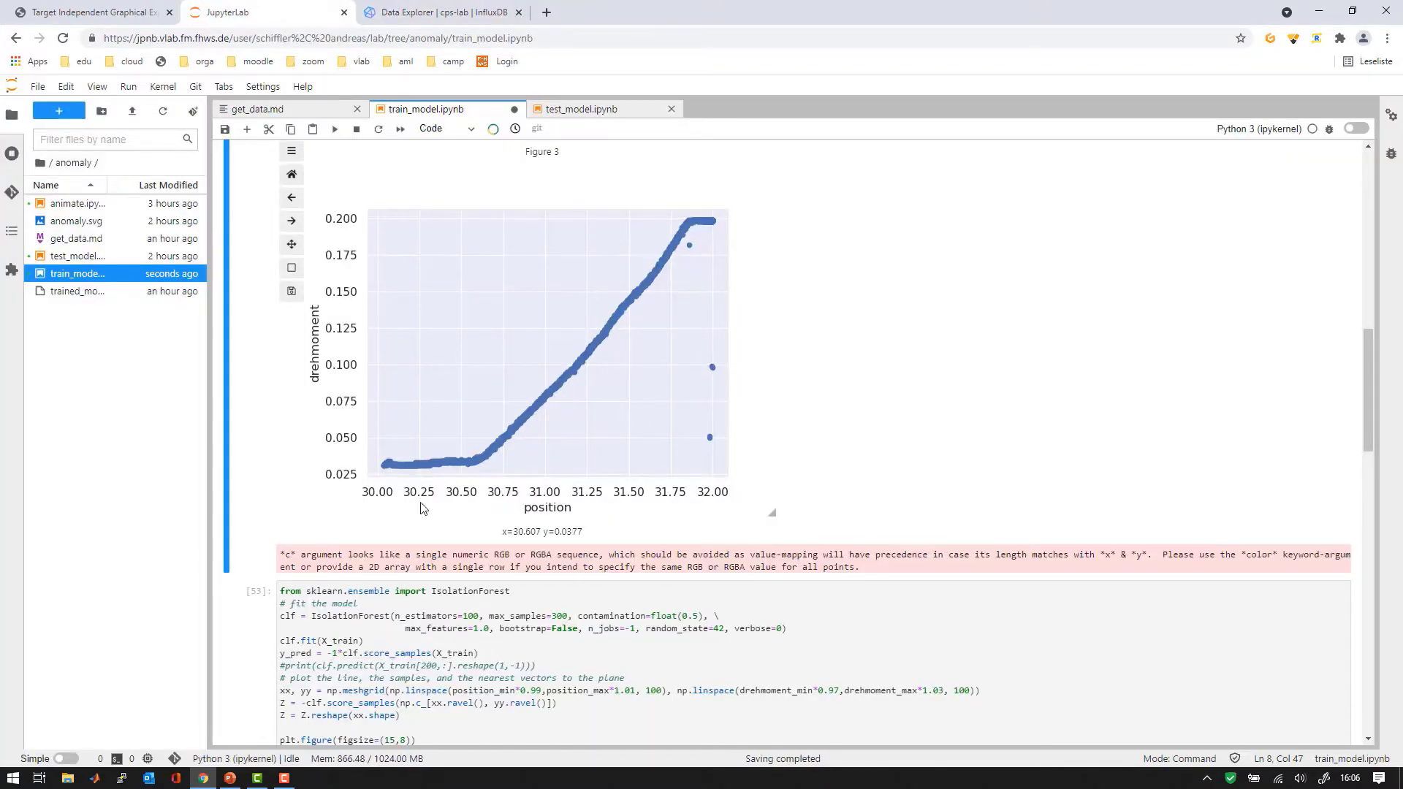
Retrain the IsolationForest on the new data and save it as trained_model.pkl
{"action": "scroll", "coordinate": [421, 508], "scroll_direction": "down", "scroll_amount": 4}
{"action": "left_click", "coordinate": [639, 363]}
{"action": "key", "text": "shift+Return"}
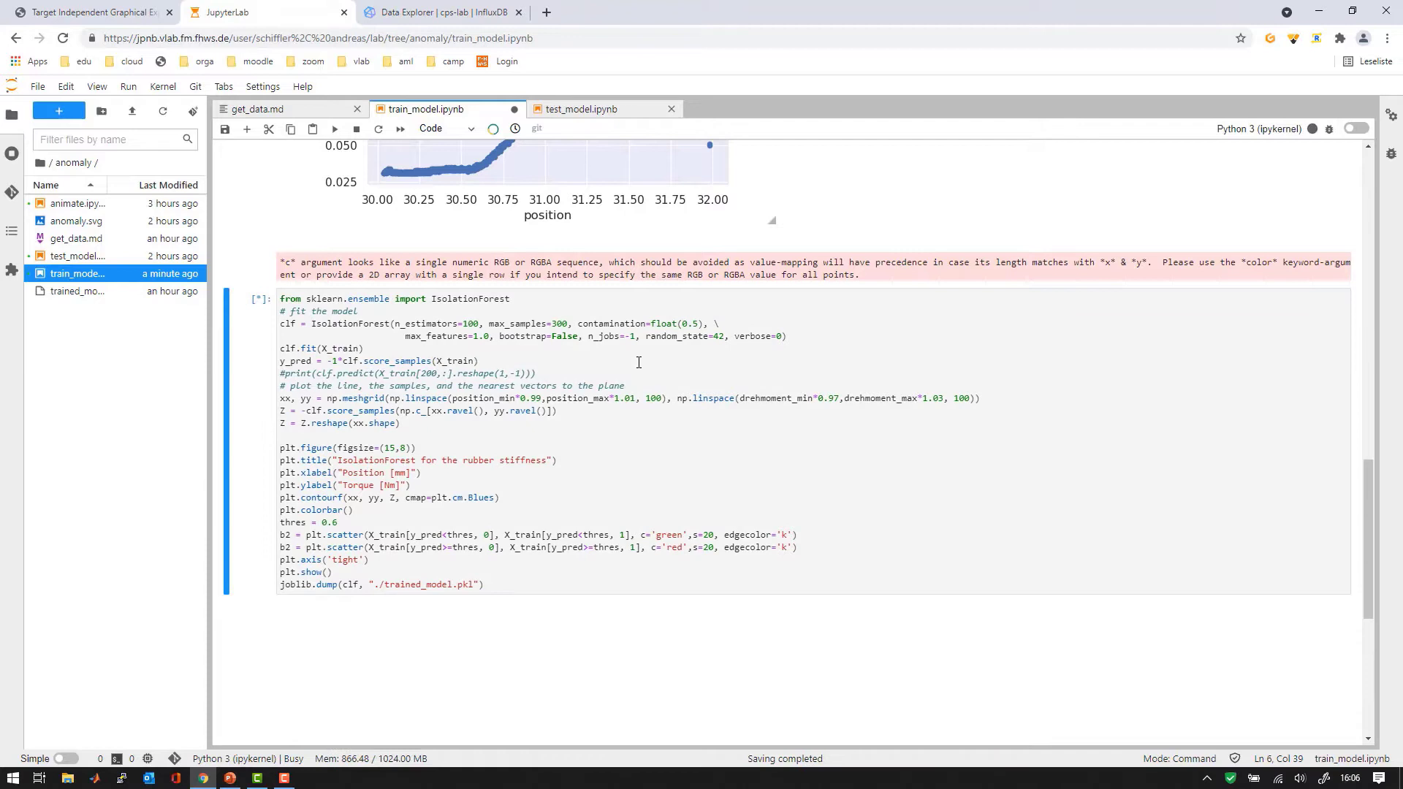
{"action": "scroll", "coordinate": [673, 370], "scroll_direction": "down", "scroll_amount": 4}
{"action": "scroll", "coordinate": [673, 370], "scroll_direction": "down", "scroll_amount": 4}
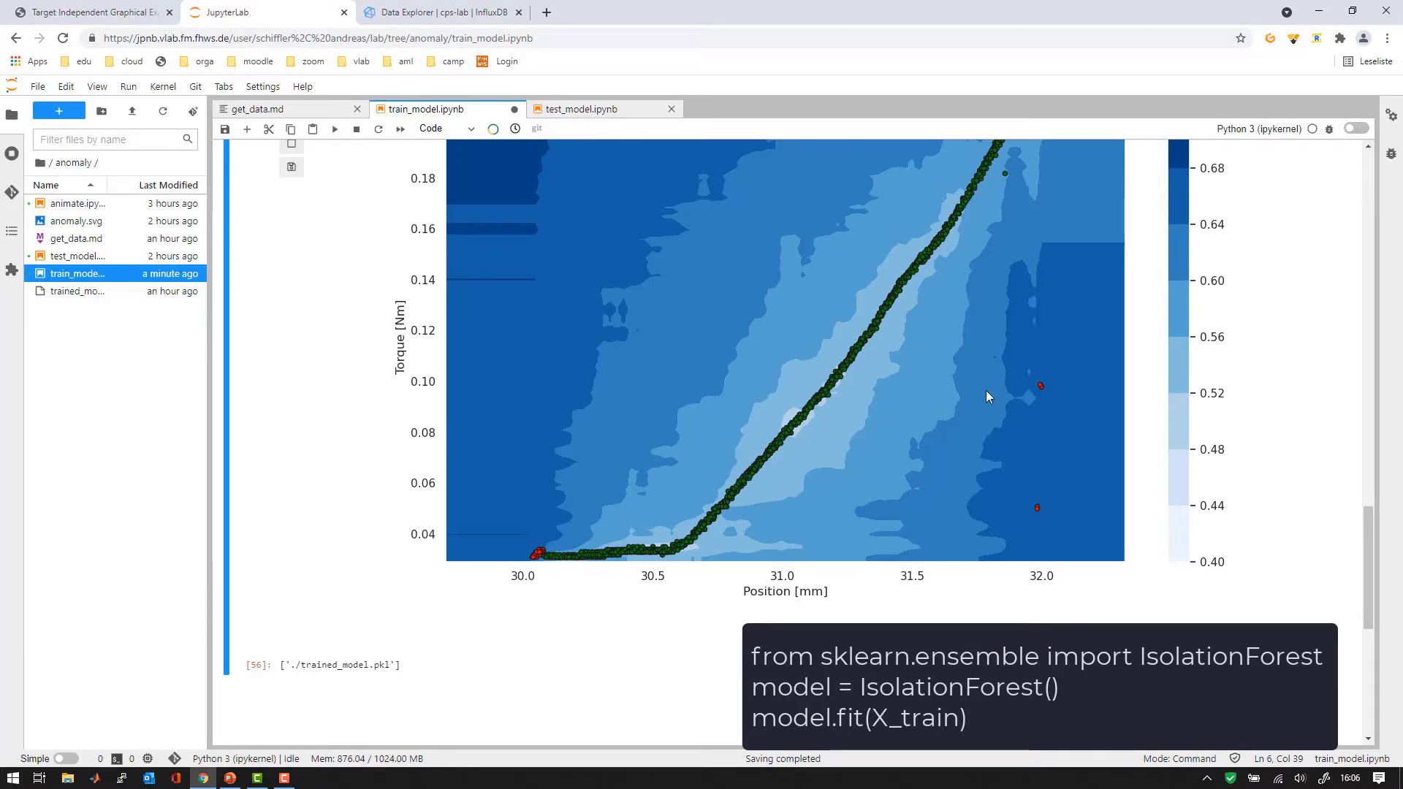
{"action": "left_click_drag", "start_coordinate": [1369, 605], "coordinate": [1386, 596]}
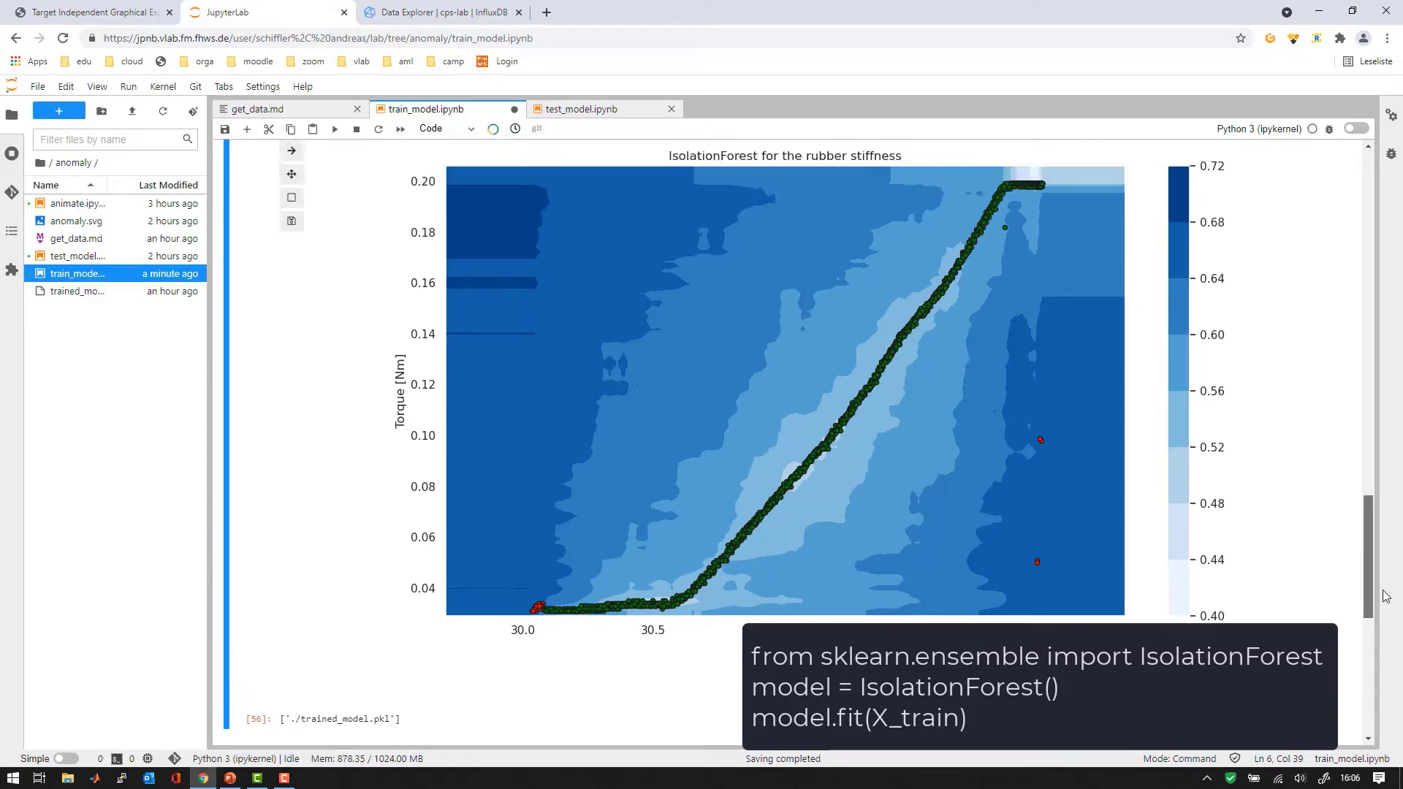
{"action": "key", "text": "ctrl+Return"}
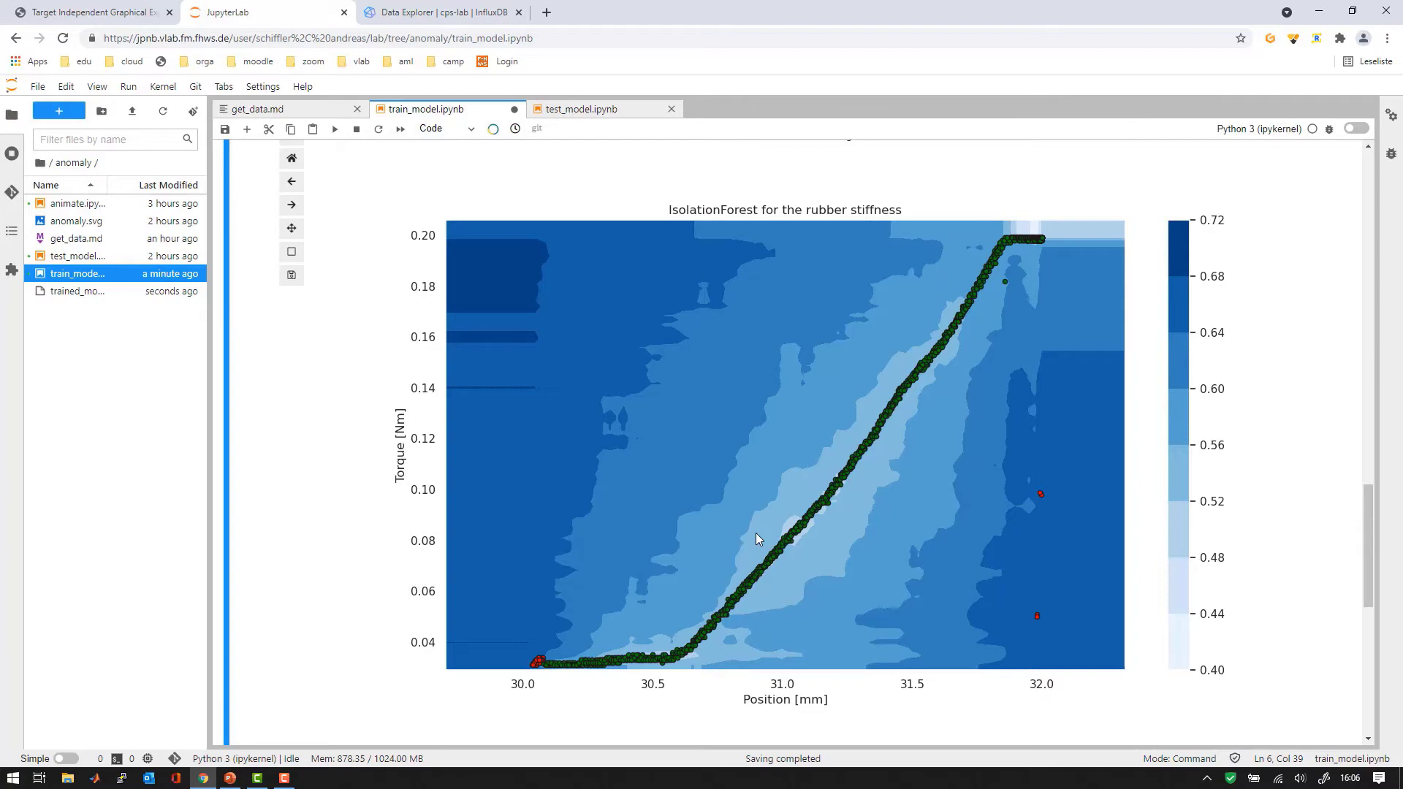
Download trained_model.pkl from the JupyterLab file browser
{"action": "left_click", "coordinate": [84, 291]}
{"action": "left_click_drag", "start_coordinate": [209, 377], "coordinate": [381, 377]}
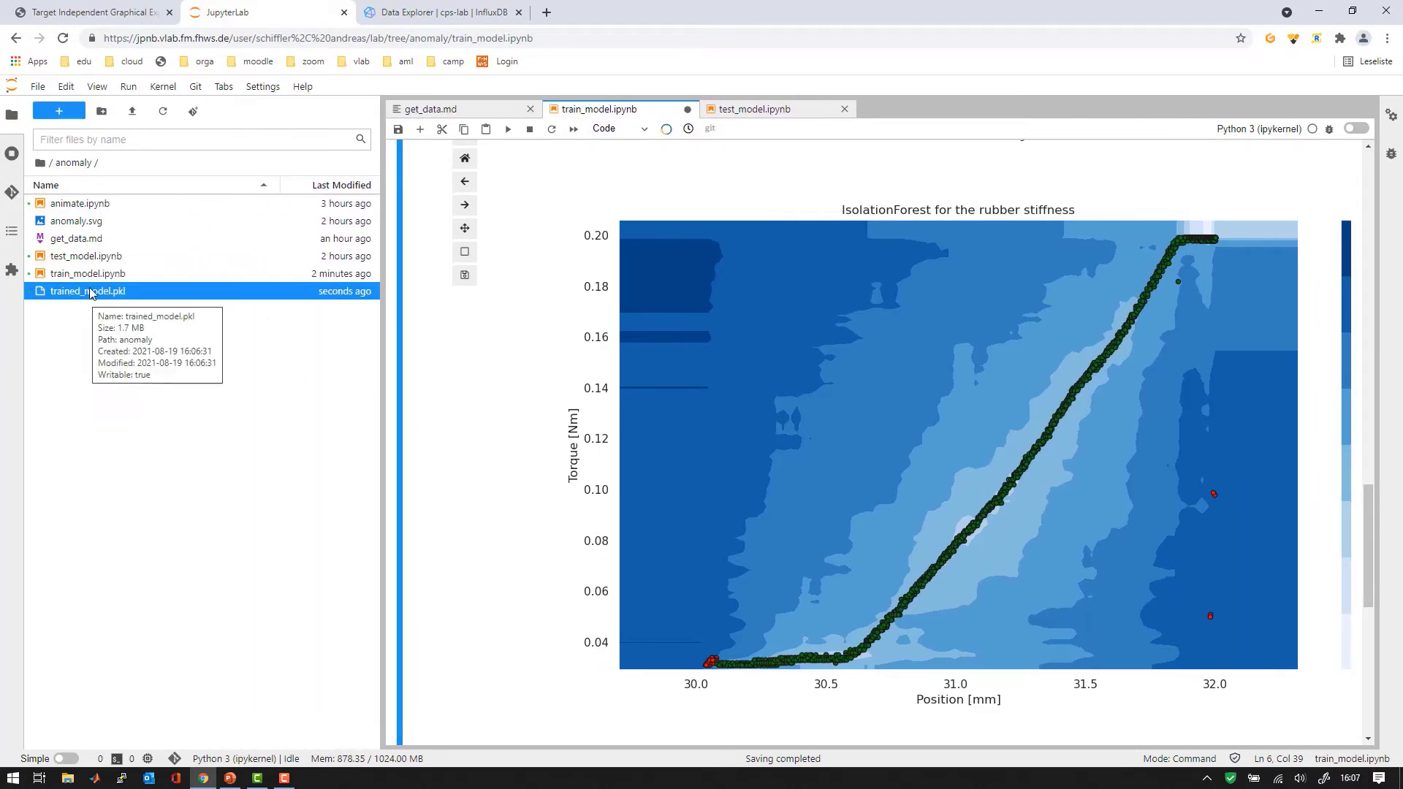
{"action": "right_click", "coordinate": [91, 293]}
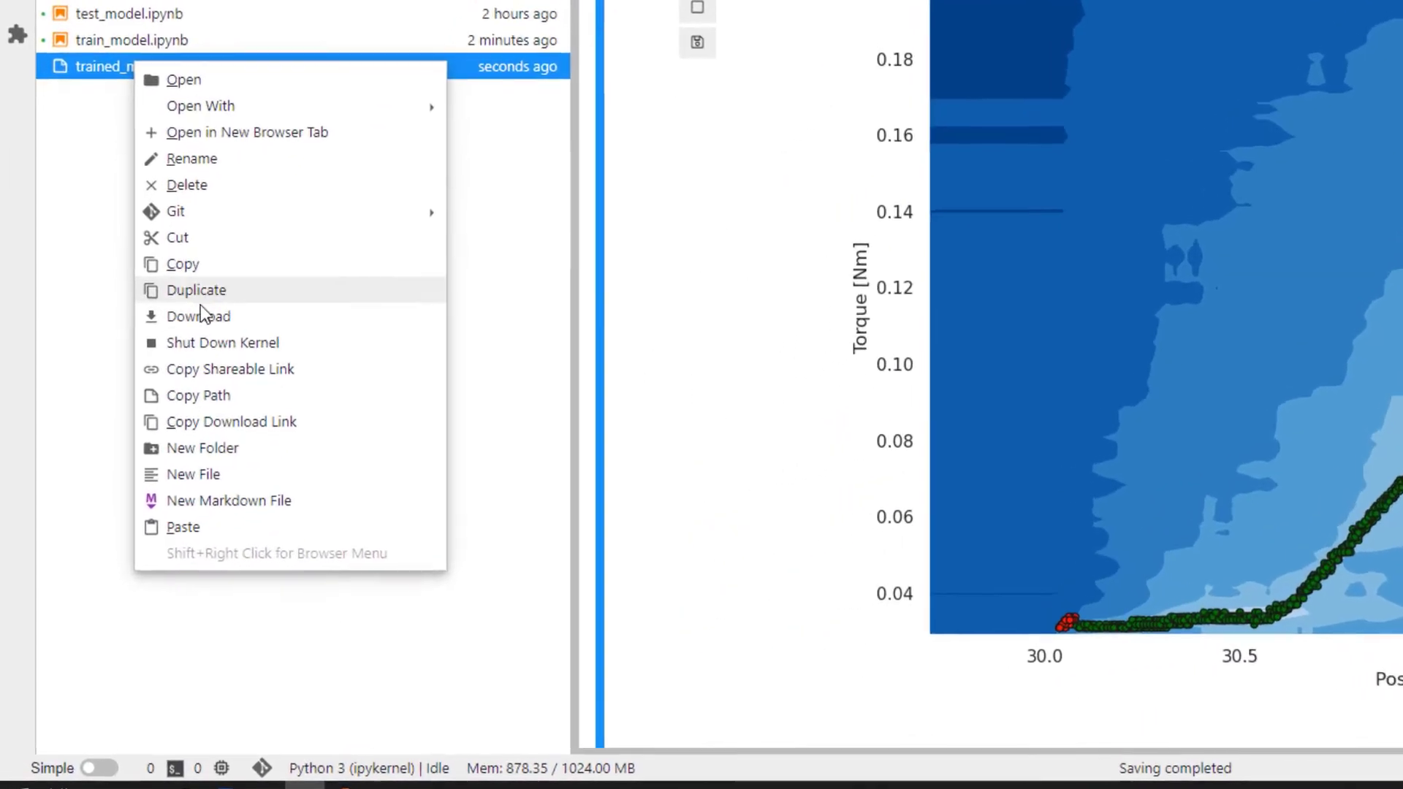
{"action": "left_click", "coordinate": [202, 315]}
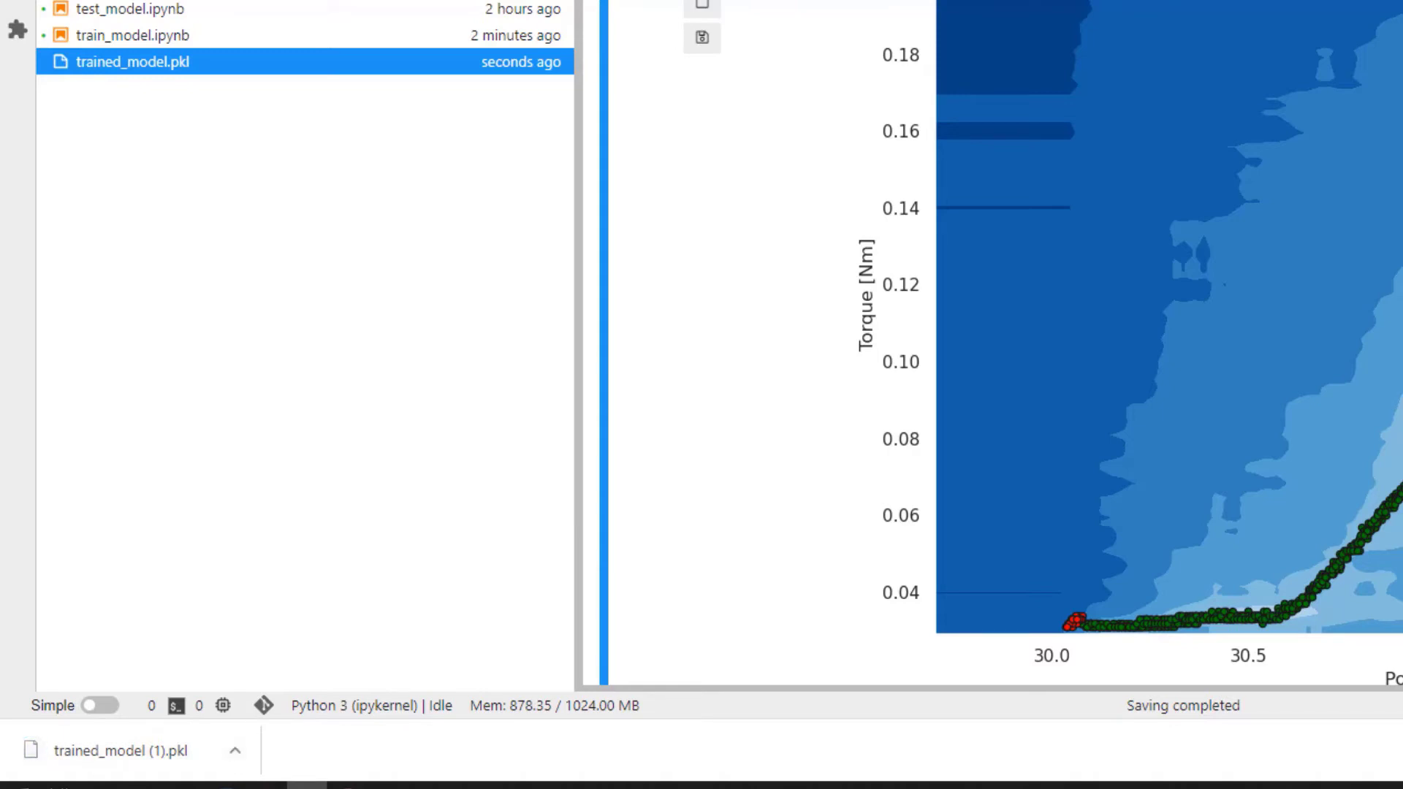
In the textual coding IDE, copy the downloaded trained_model (1).pkl into script/monitoring
{"action": "left_click", "coordinate": [88, 11]}
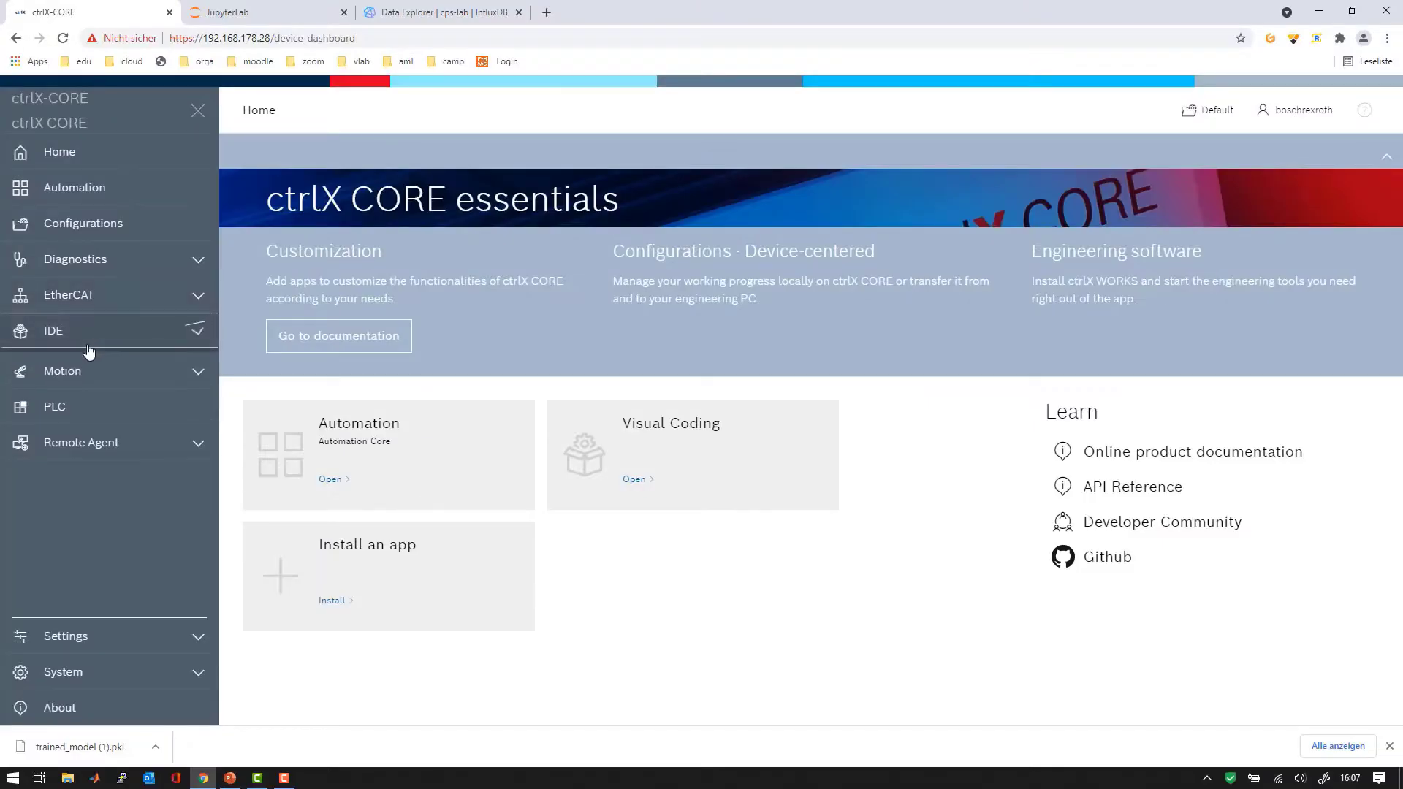
{"action": "left_click", "coordinate": [80, 337]}
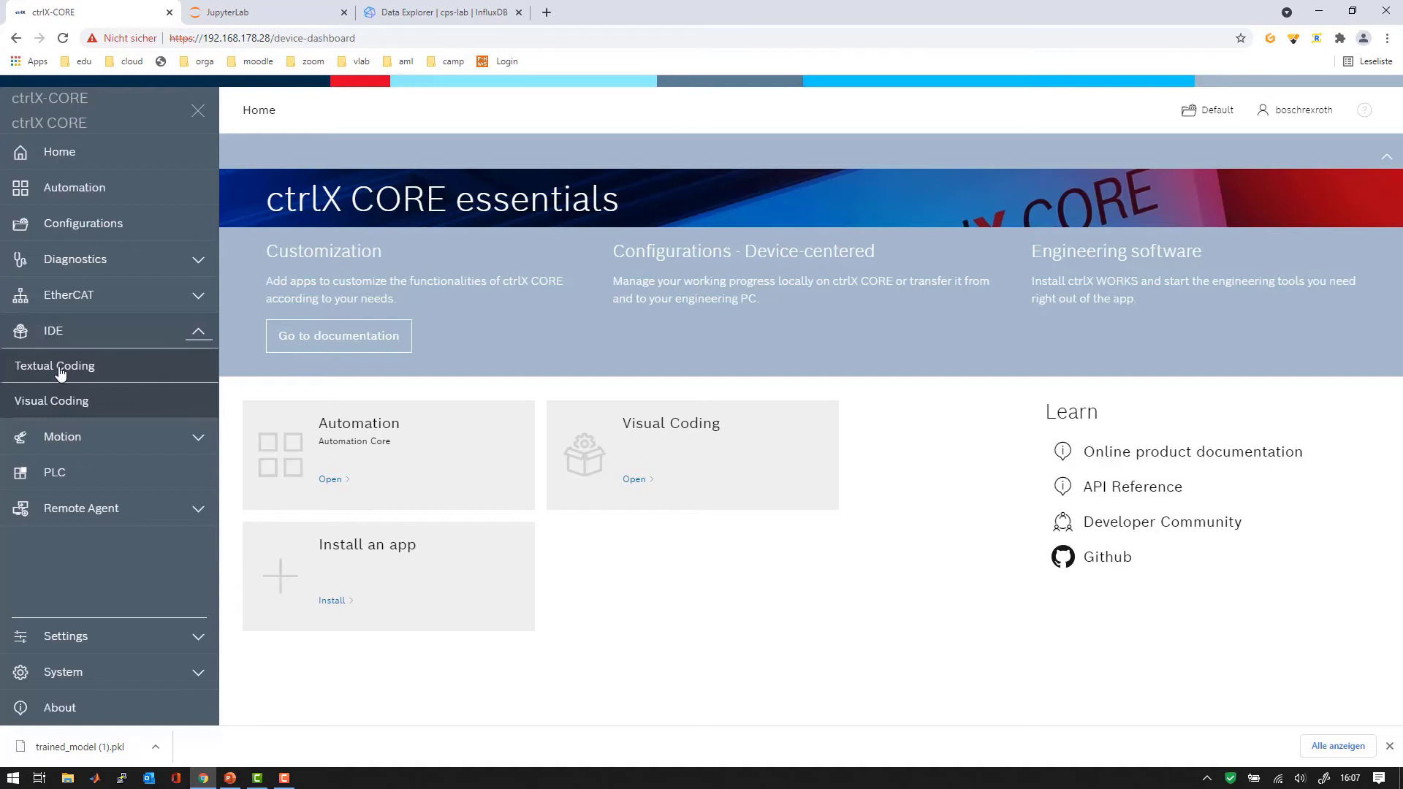
{"action": "left_click", "coordinate": [61, 373]}
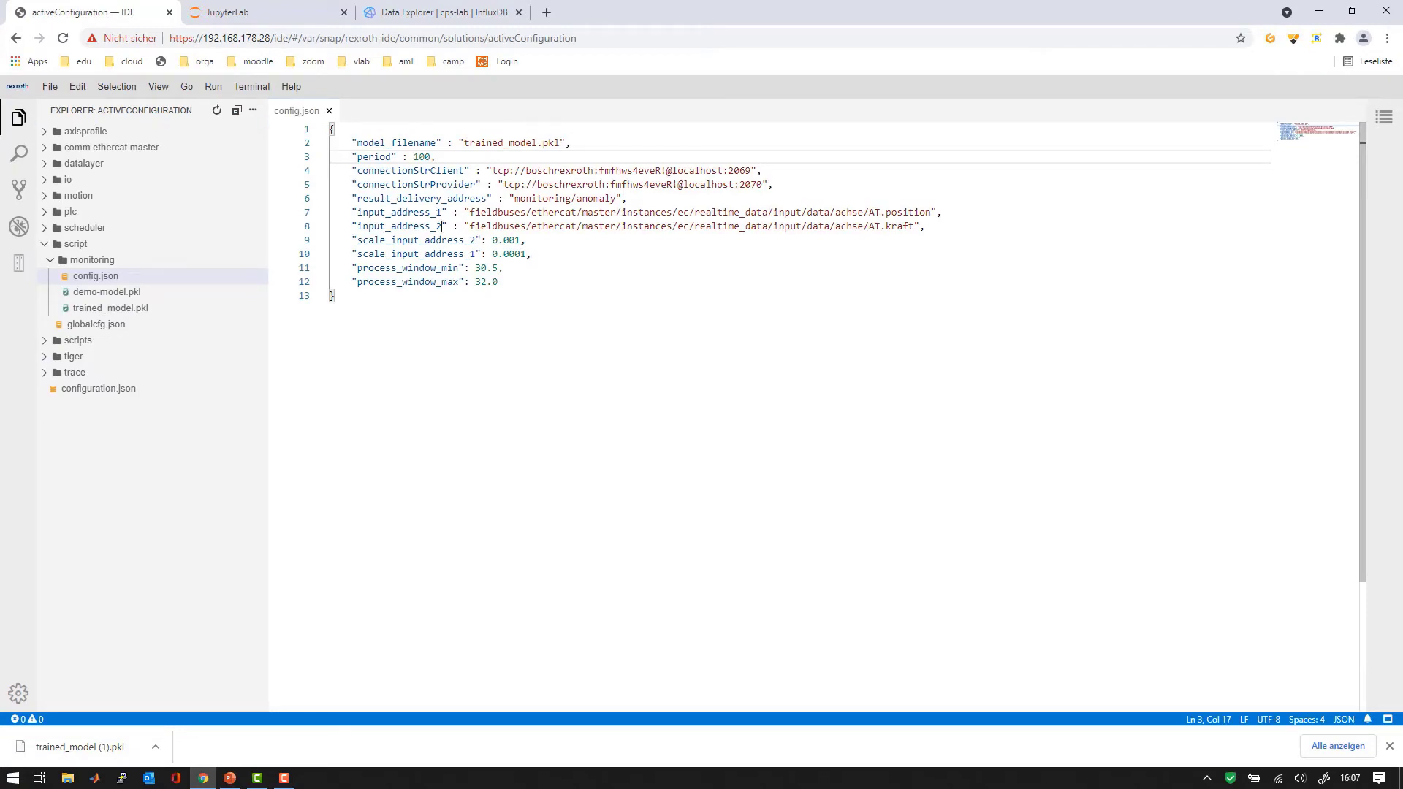
{"action": "left_click", "coordinate": [156, 750]}
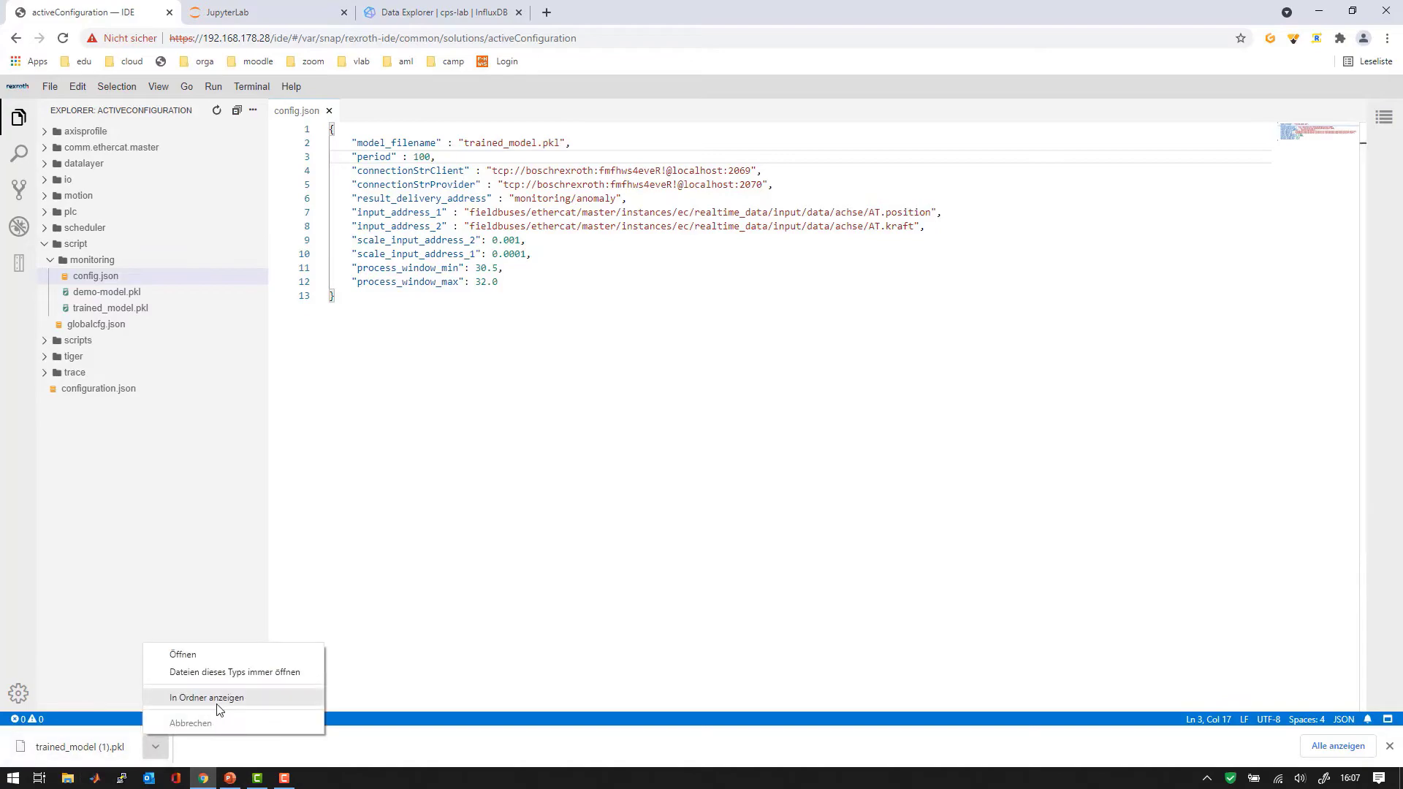
{"action": "left_click", "coordinate": [213, 694]}
{"action": "left_click_drag", "start_coordinate": [347, 139], "coordinate": [175, 197]}
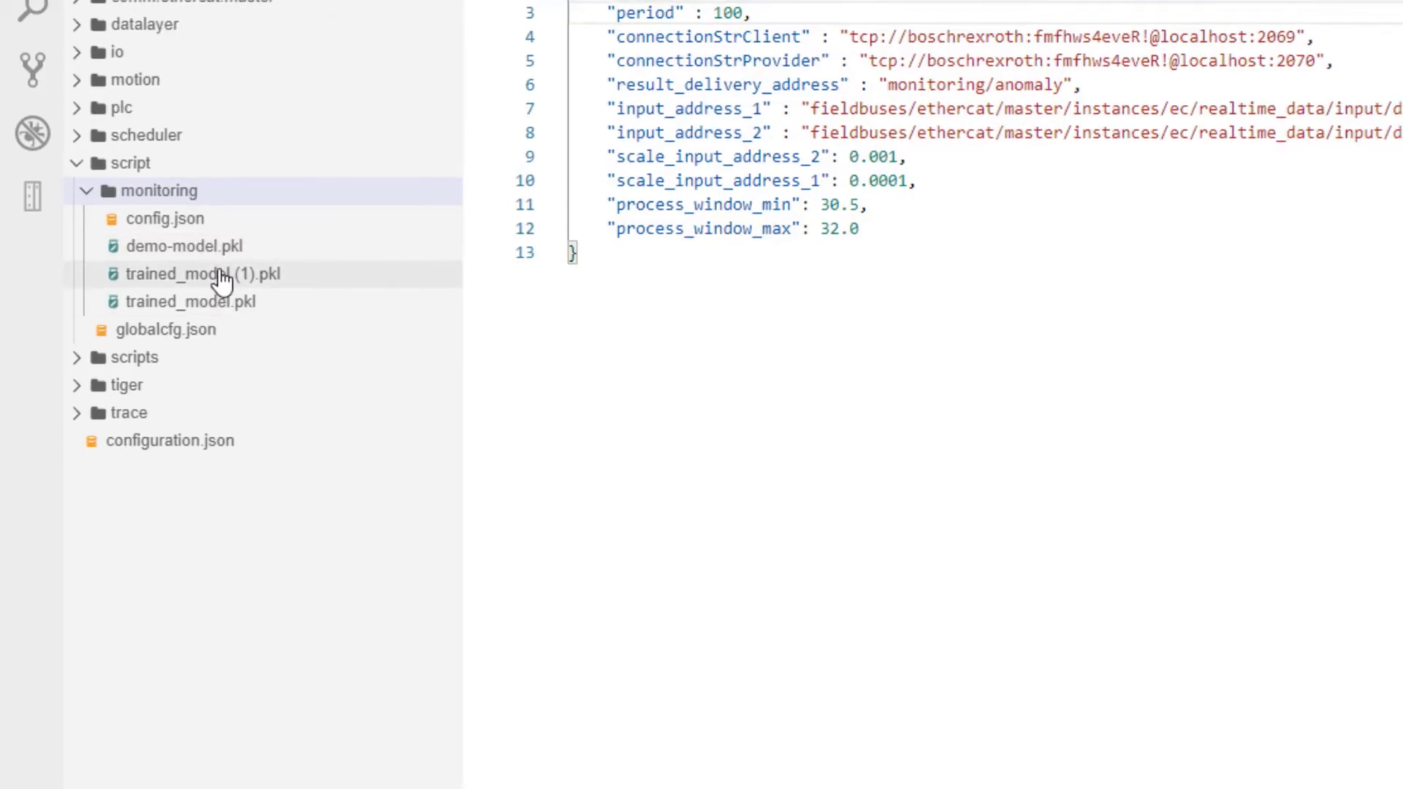
Start renaming trained_model (1).pkl, deleting its ' (1)' suffix
{"action": "right_click", "coordinate": [221, 280]}
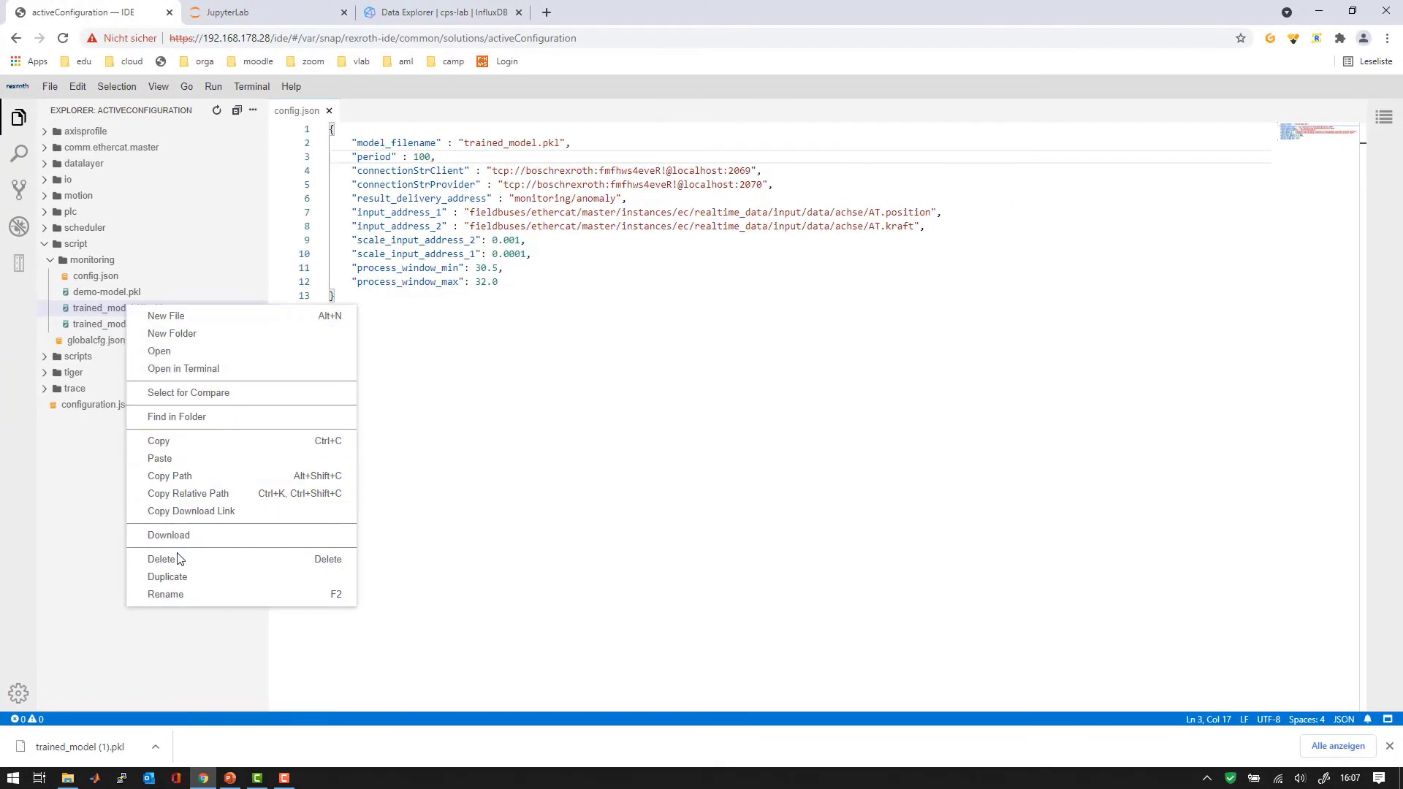
{"action": "left_click", "coordinate": [179, 594]}
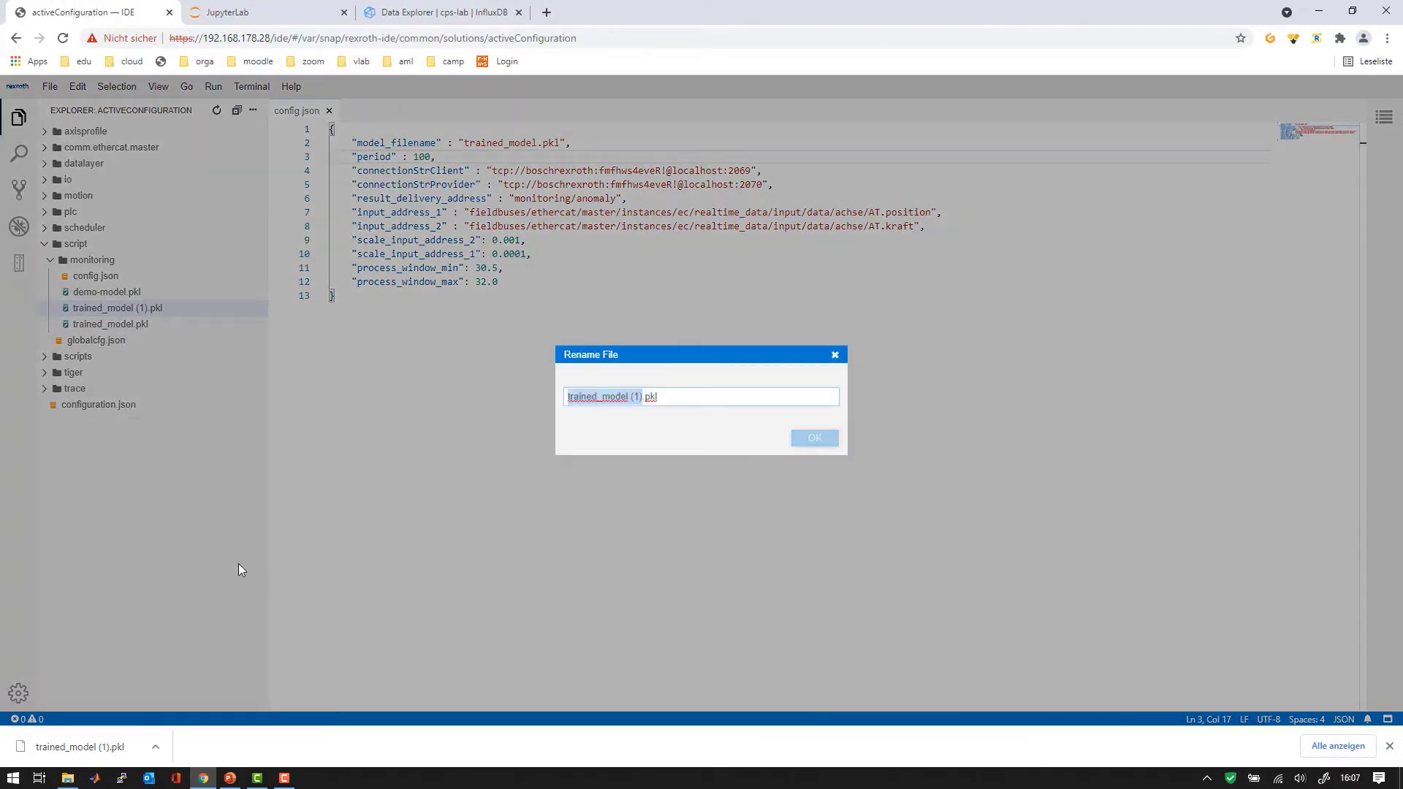
{"action": "key", "text": "End"}
{"action": "key", "text": "BackSpace"}
{"action": "key", "text": "BackSpace"}
{"action": "key", "text": "BackSpace"}
{"action": "key", "text": "BackSpace"}
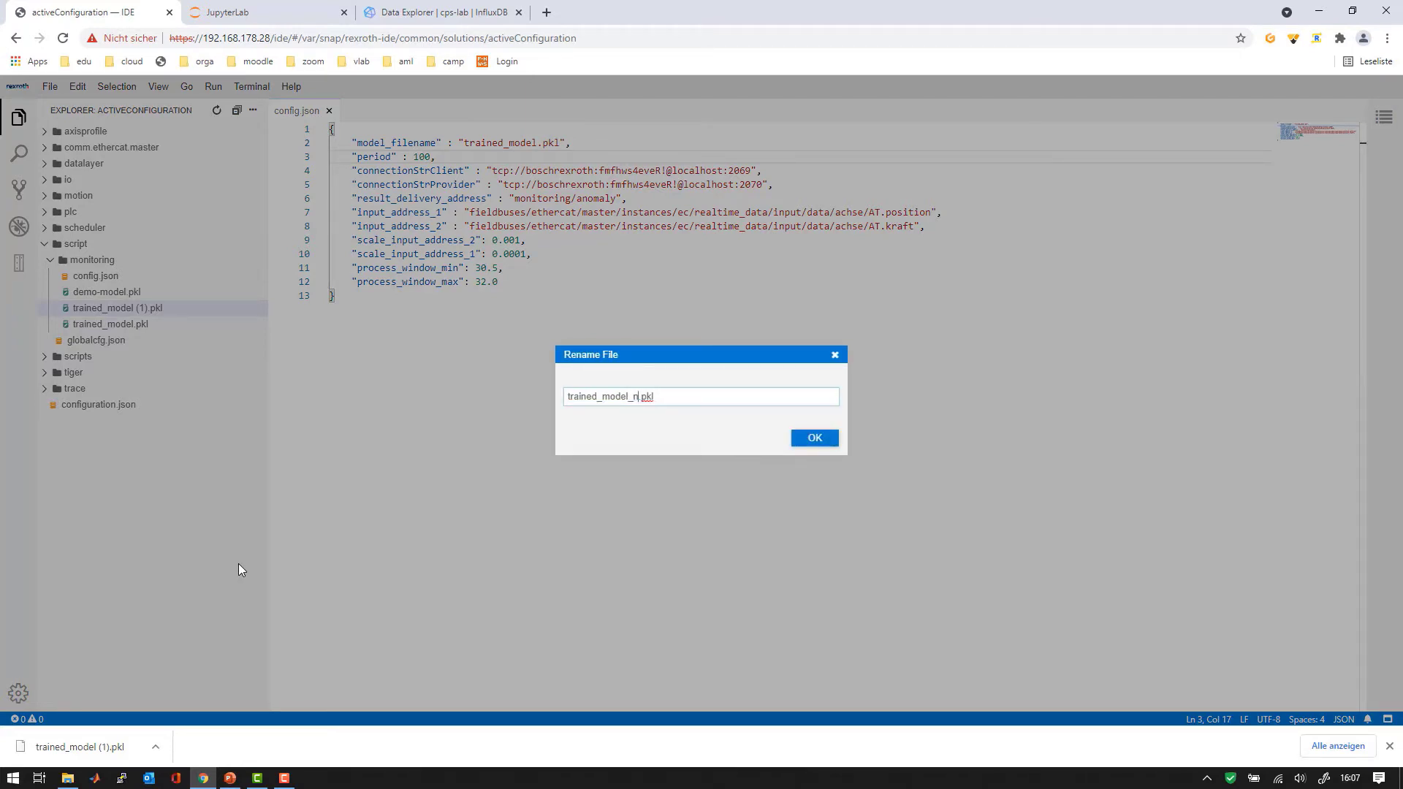
Finish the rename to trained_model_updated.pkl and set config.json's model_filename to match
{"action": "type", "text": "updated"}
{"action": "key", "text": "Return"}
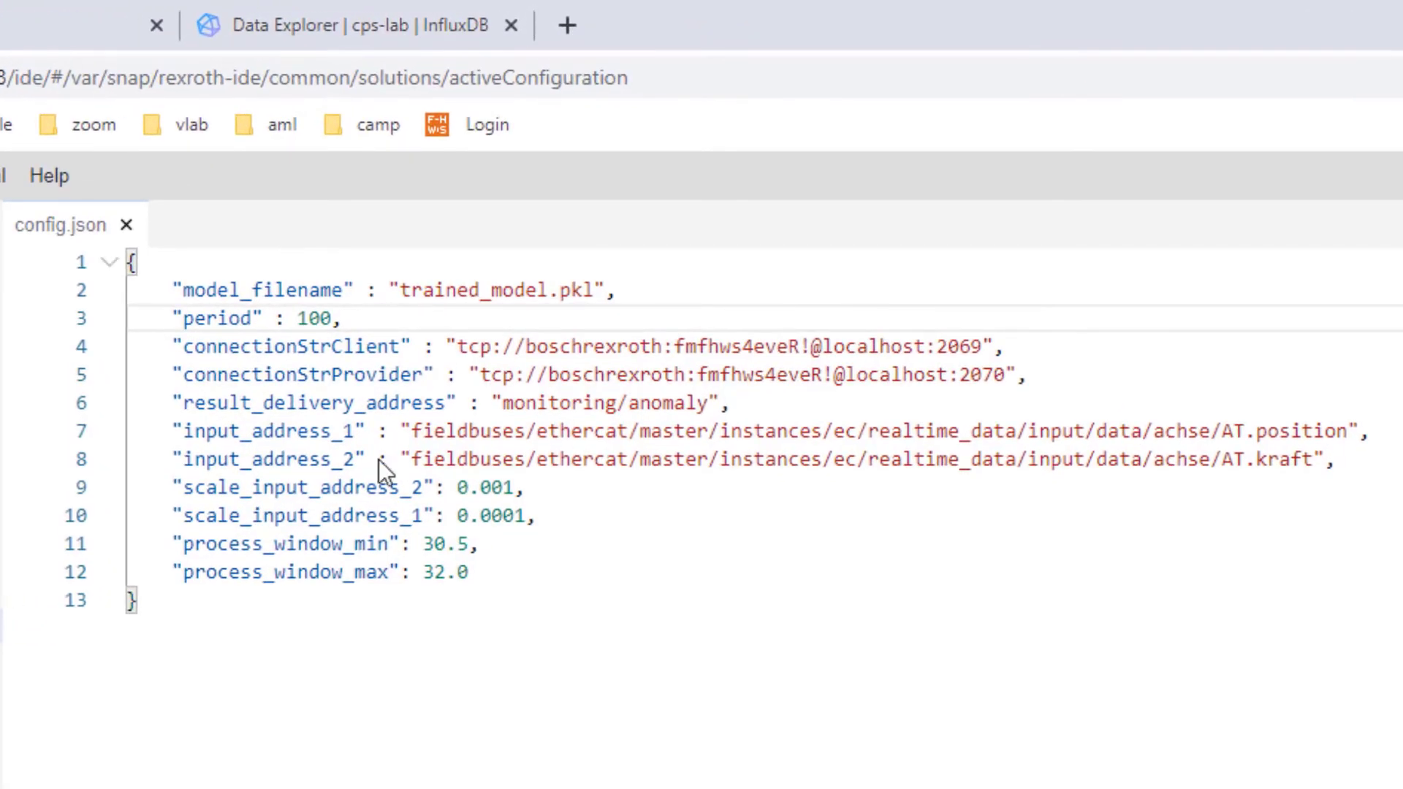
{"action": "left_click", "coordinate": [551, 290]}
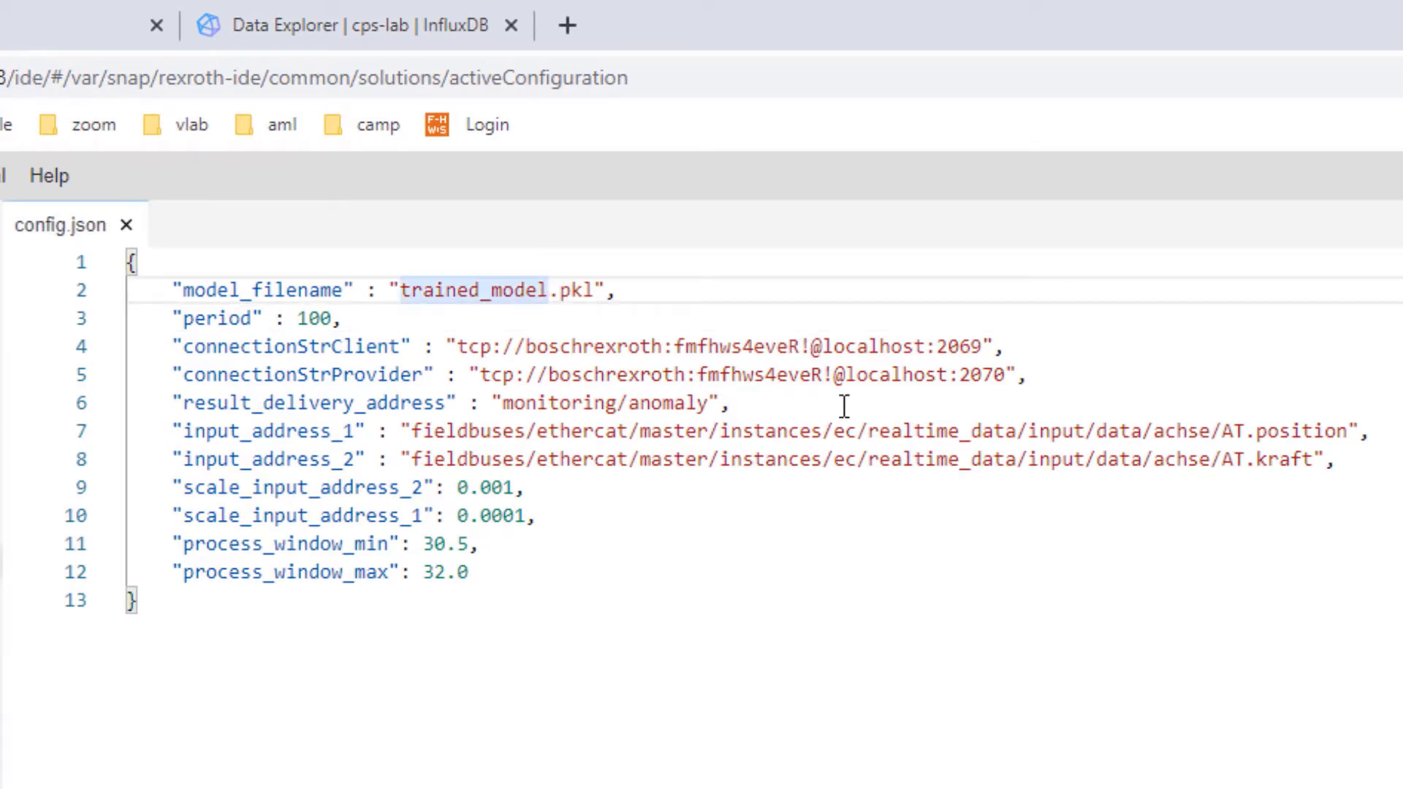
{"action": "type", "text": "_updated"}
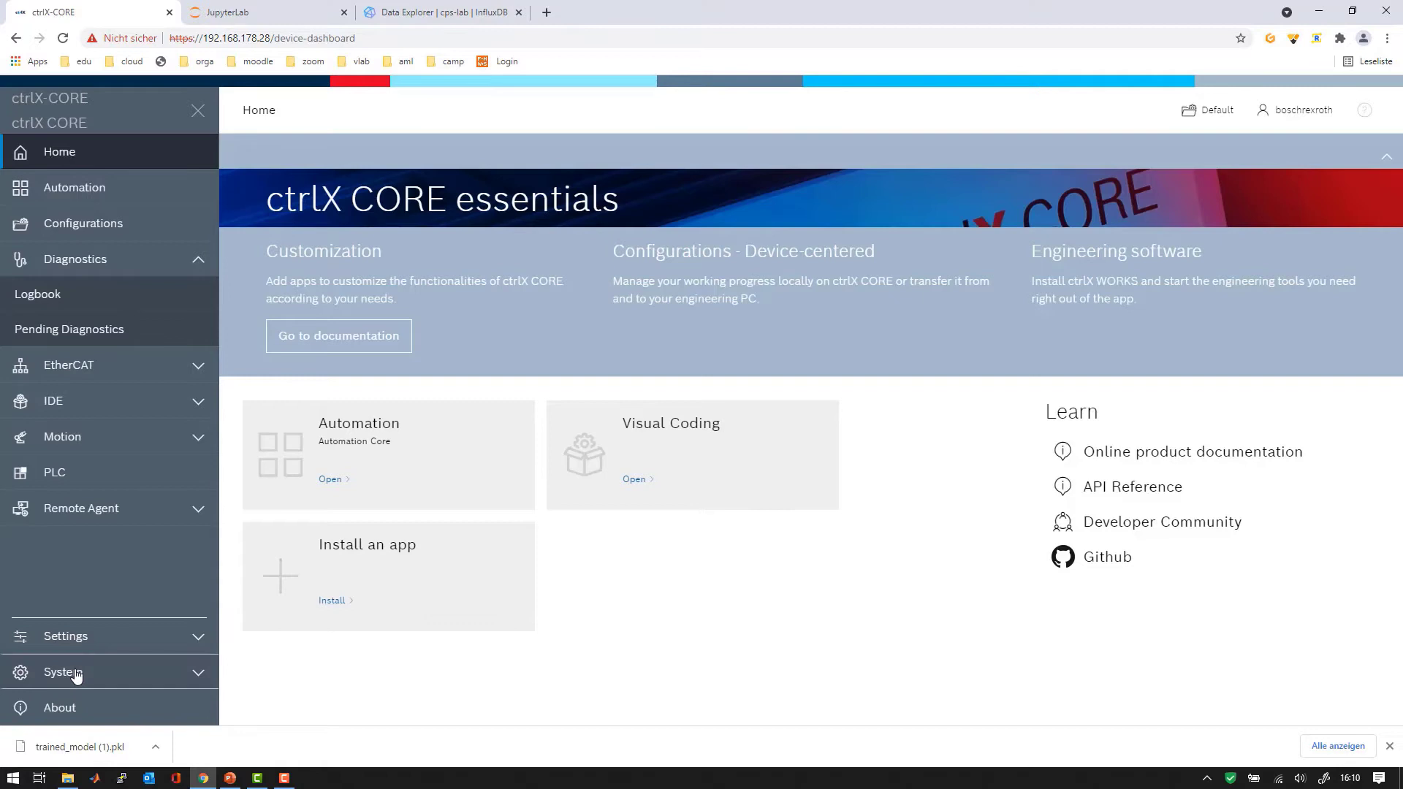
Browse the Data Layer to the monitoring > anomaly node
{"action": "left_click", "coordinate": [69, 667]}
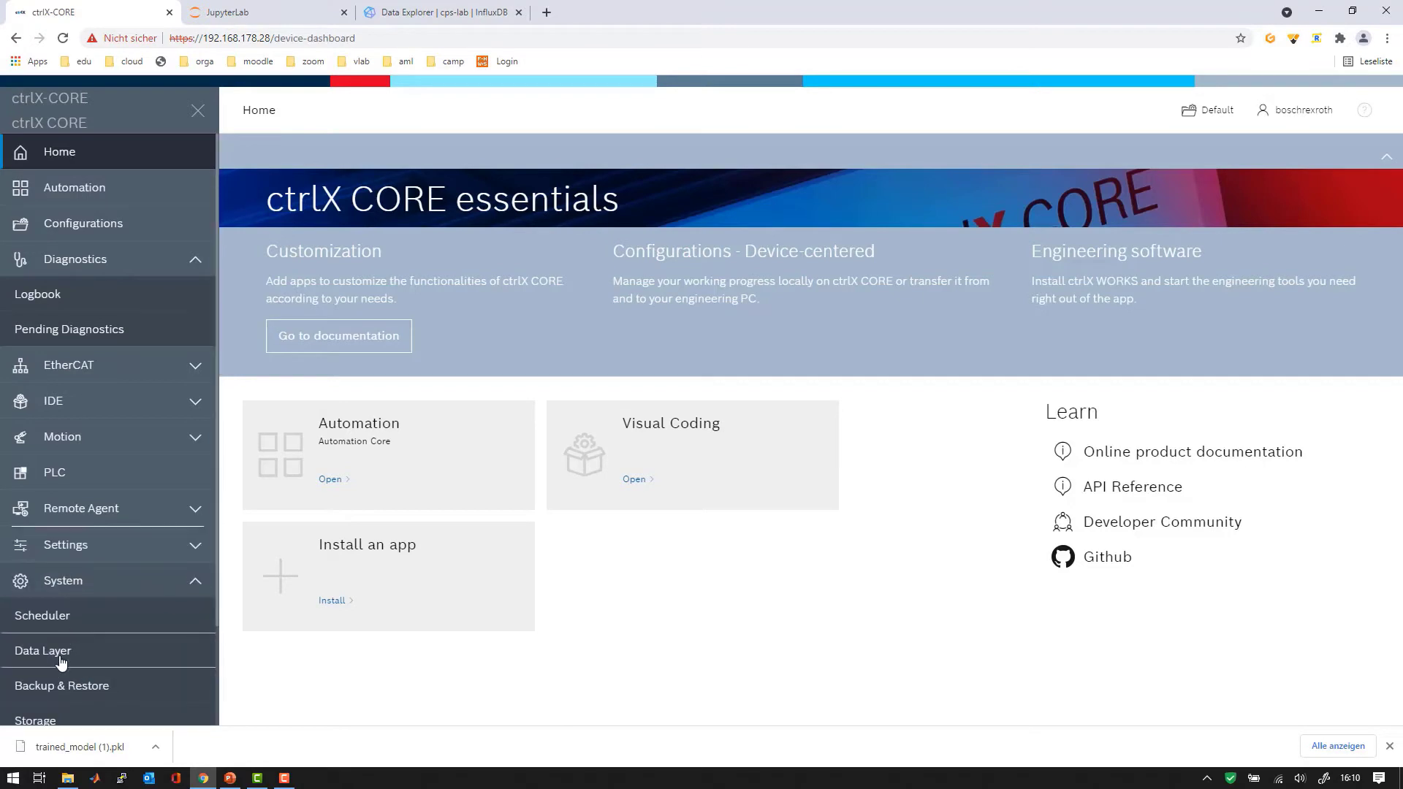
{"action": "left_click", "coordinate": [60, 652]}
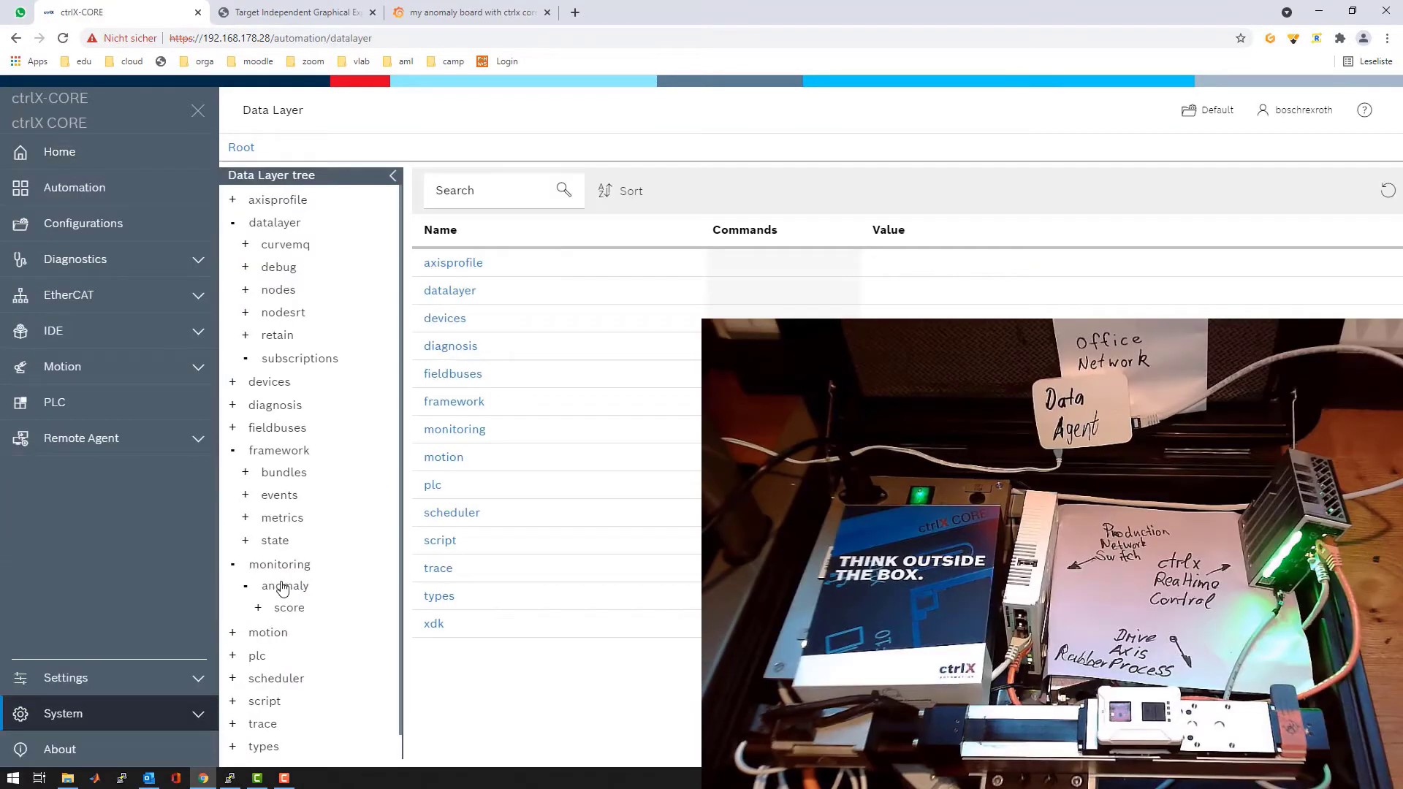
{"action": "left_click", "coordinate": [275, 585]}
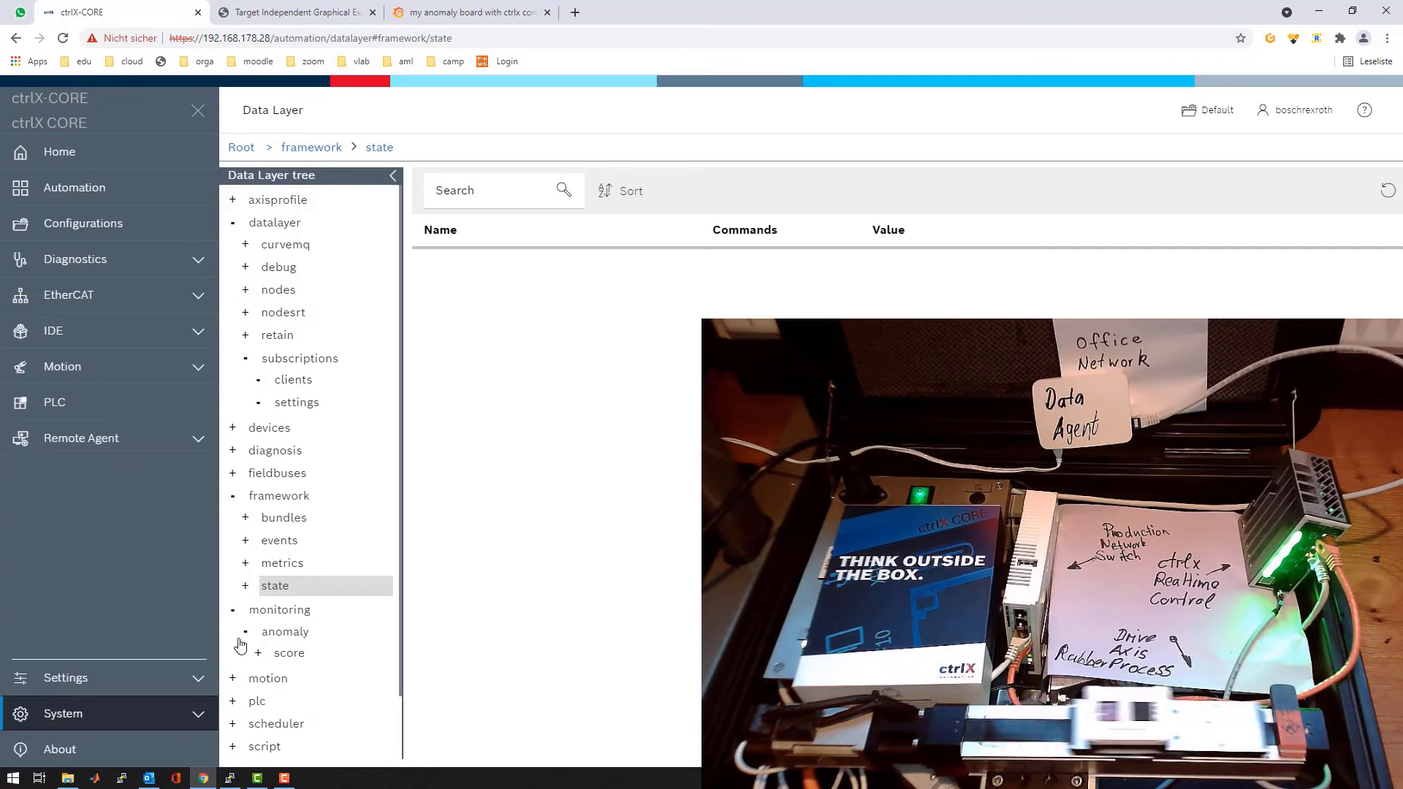
{"action": "left_click", "coordinate": [296, 637]}
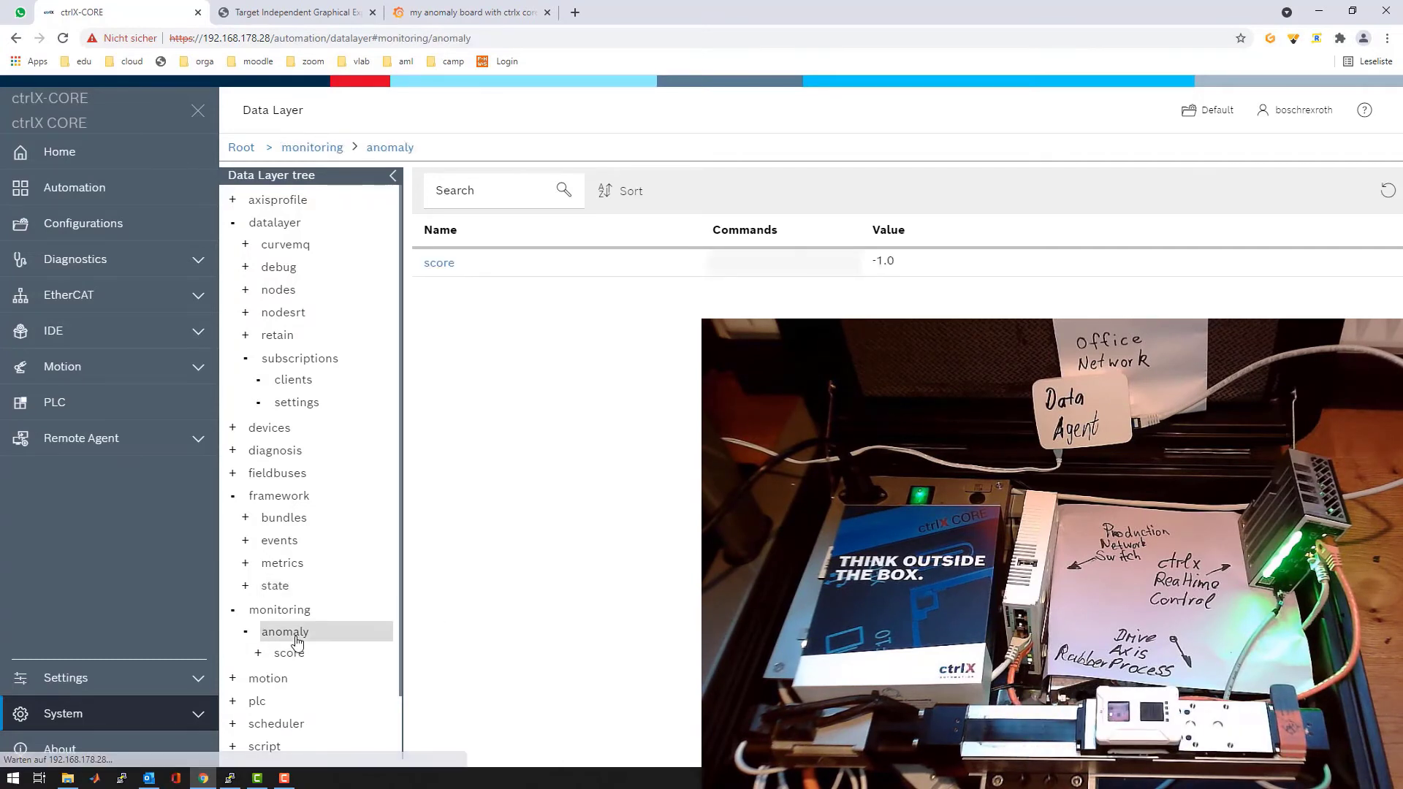
Refresh the anomaly score value several times; it stays at -1.0
{"action": "left_click", "coordinate": [1387, 200]}
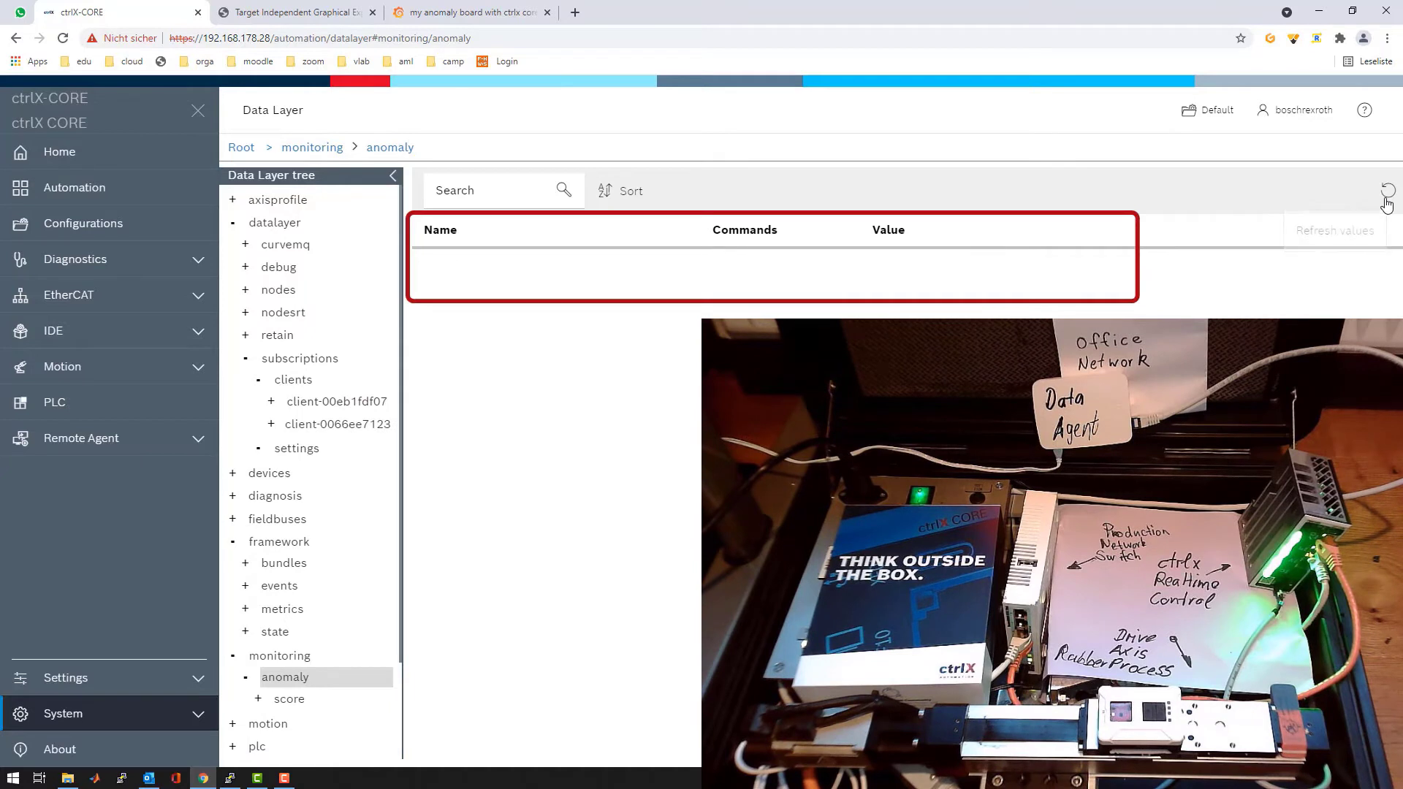
{"action": "left_click", "coordinate": [1387, 201]}
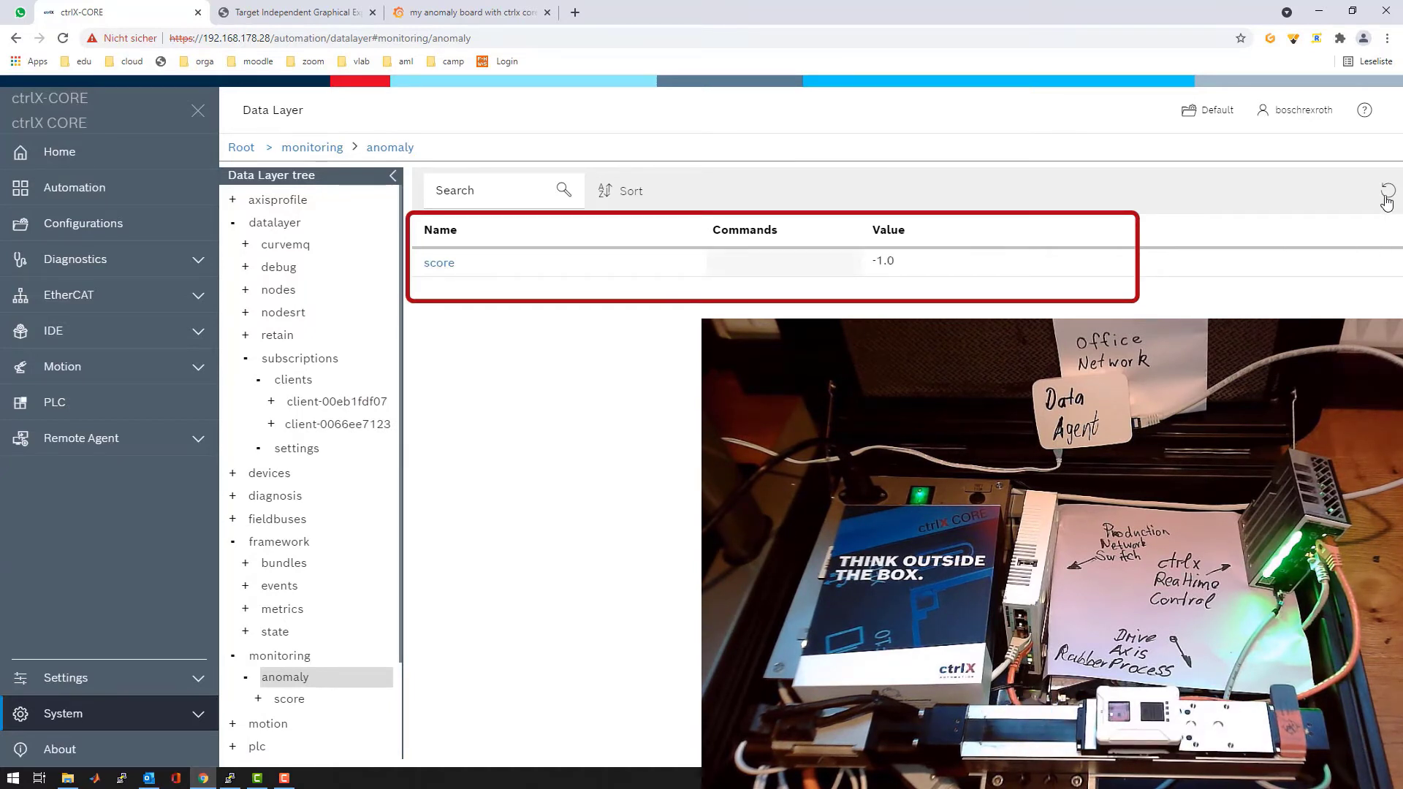
{"action": "left_click", "coordinate": [1387, 200]}
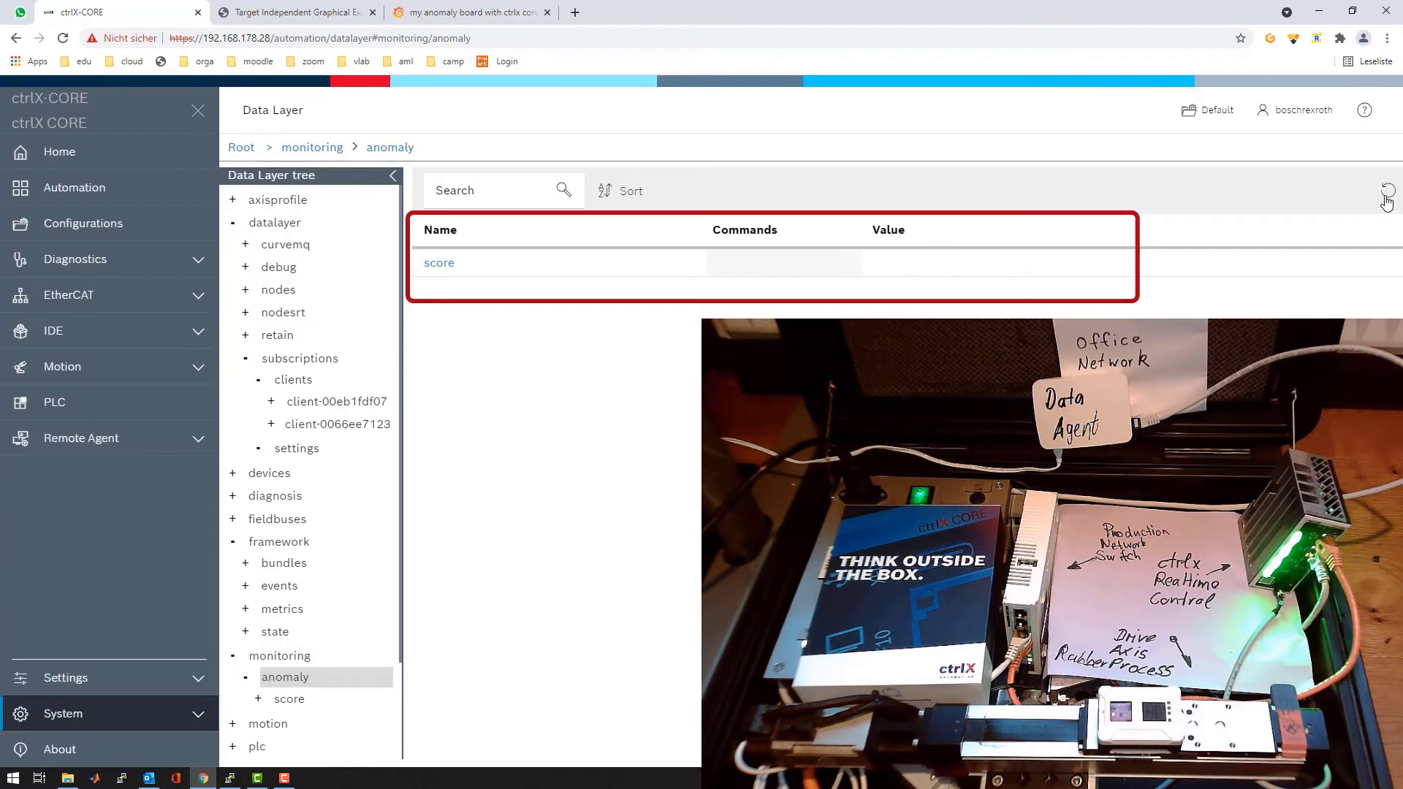
{"action": "left_click", "coordinate": [1388, 200]}
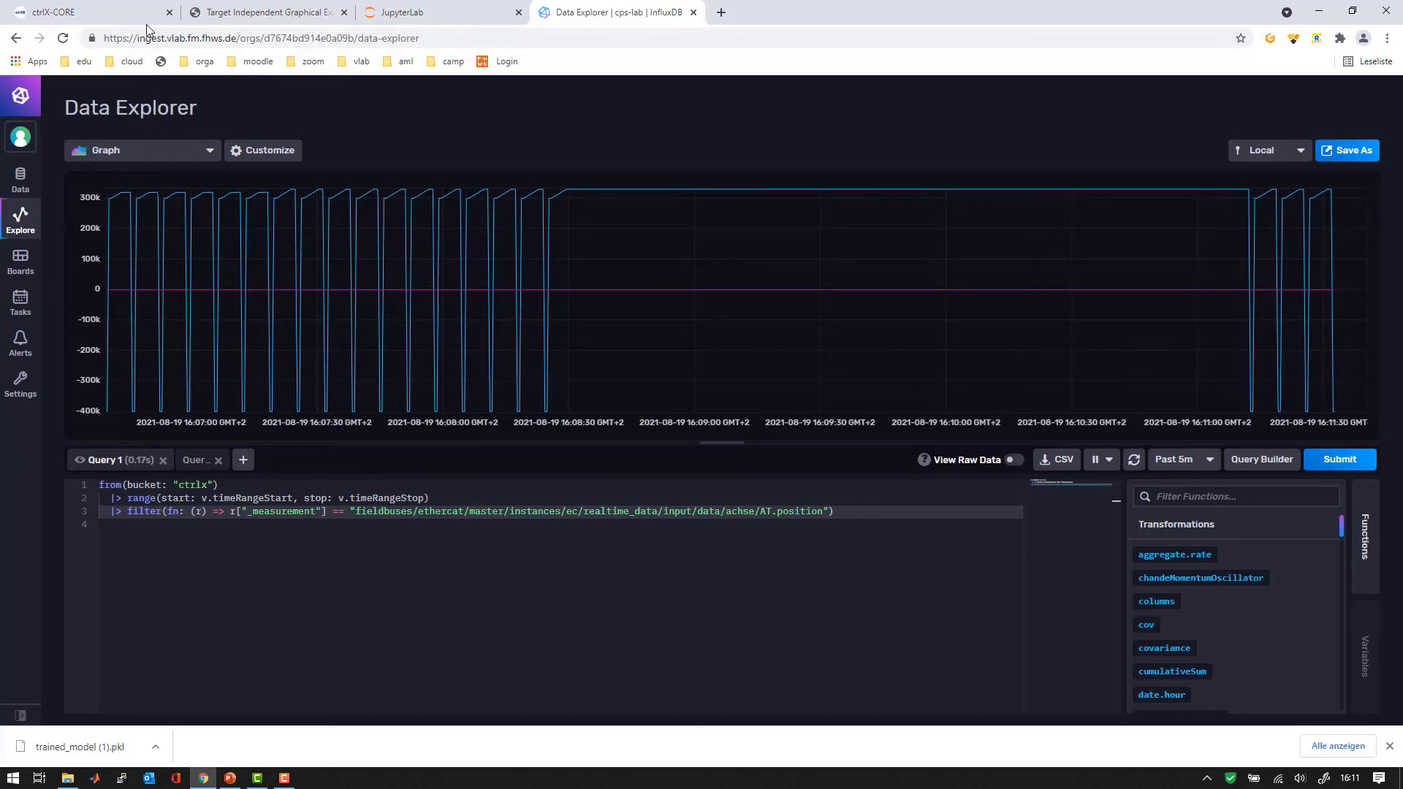
Select the InfluxDB Data Explorer's web address so the Grafana address can replace it
{"action": "left_click", "coordinate": [321, 35]}
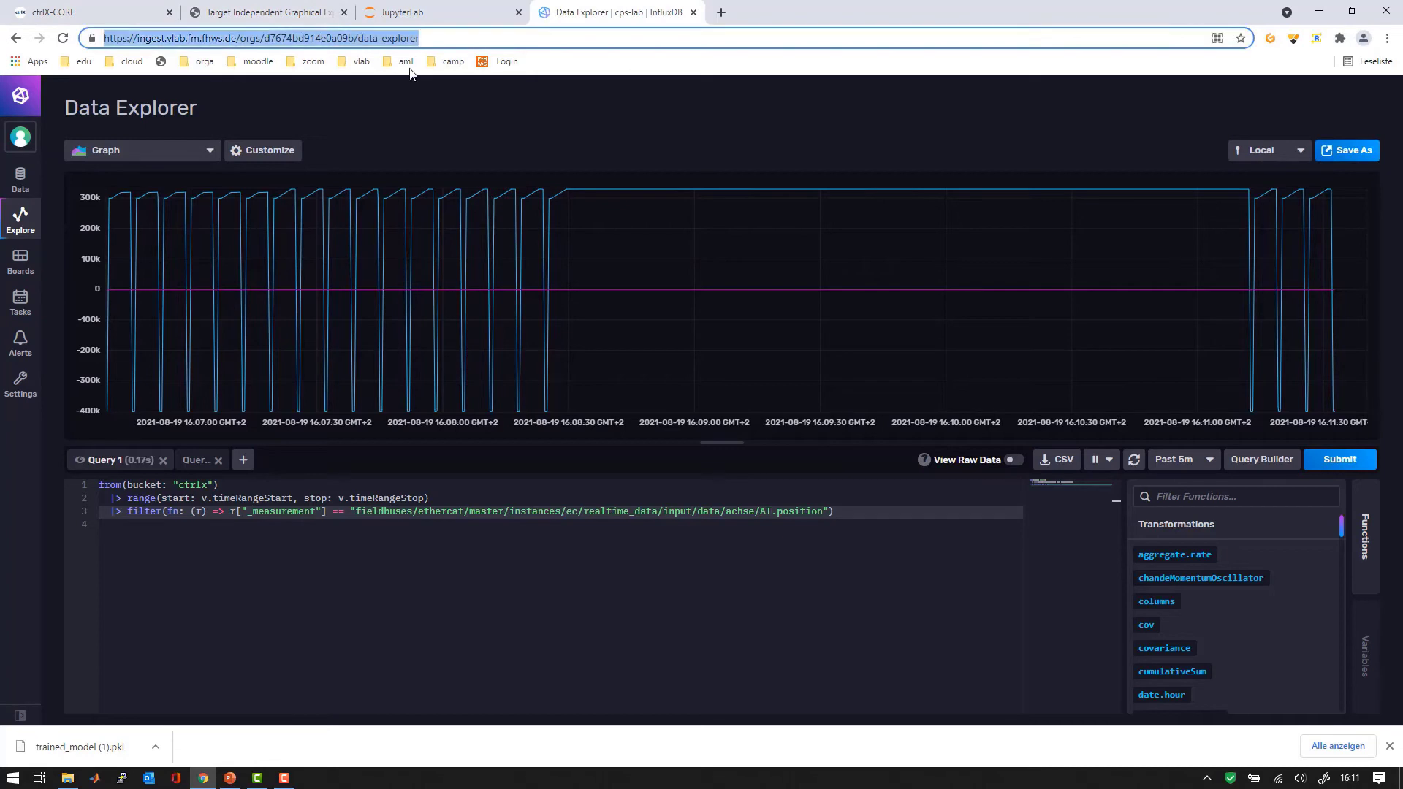
Load Grafana at cg.vlab.fm.fhws.de and create a new dashboard with an empty panel
{"action": "type", "text": "cg.vlab.fm.fhws.de"}
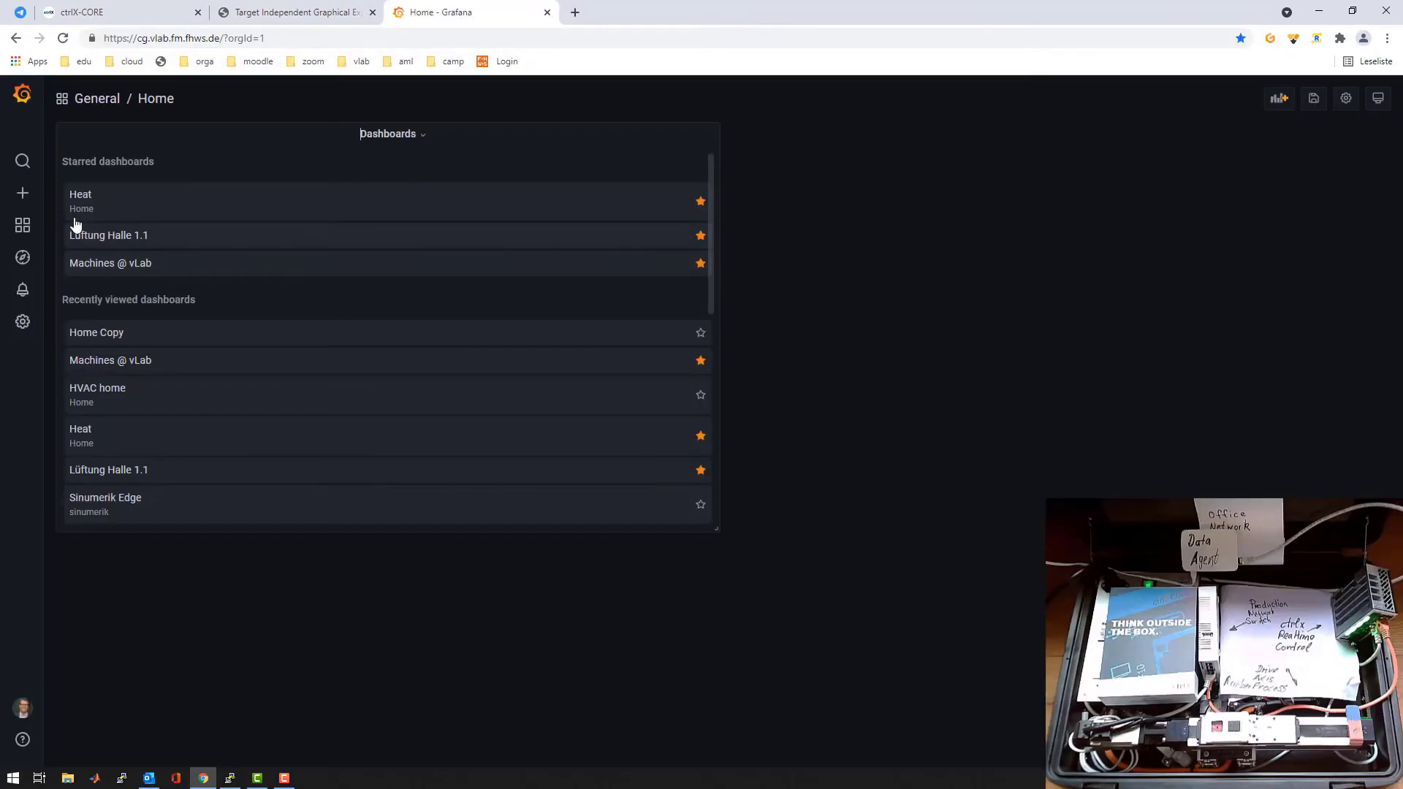
{"action": "mouse_move", "coordinate": [22, 193]}
{"action": "left_click", "coordinate": [76, 222]}
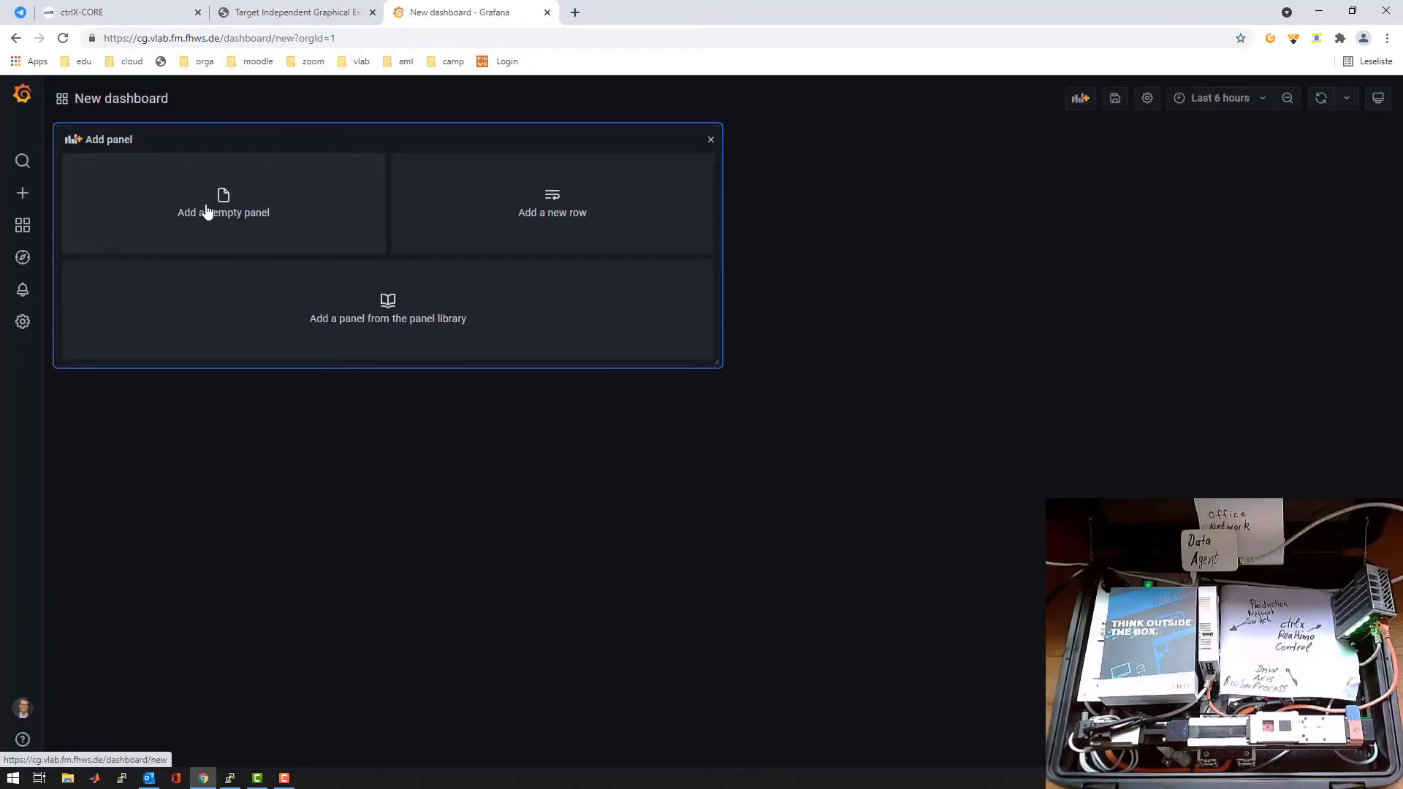
{"action": "left_click", "coordinate": [253, 209]}
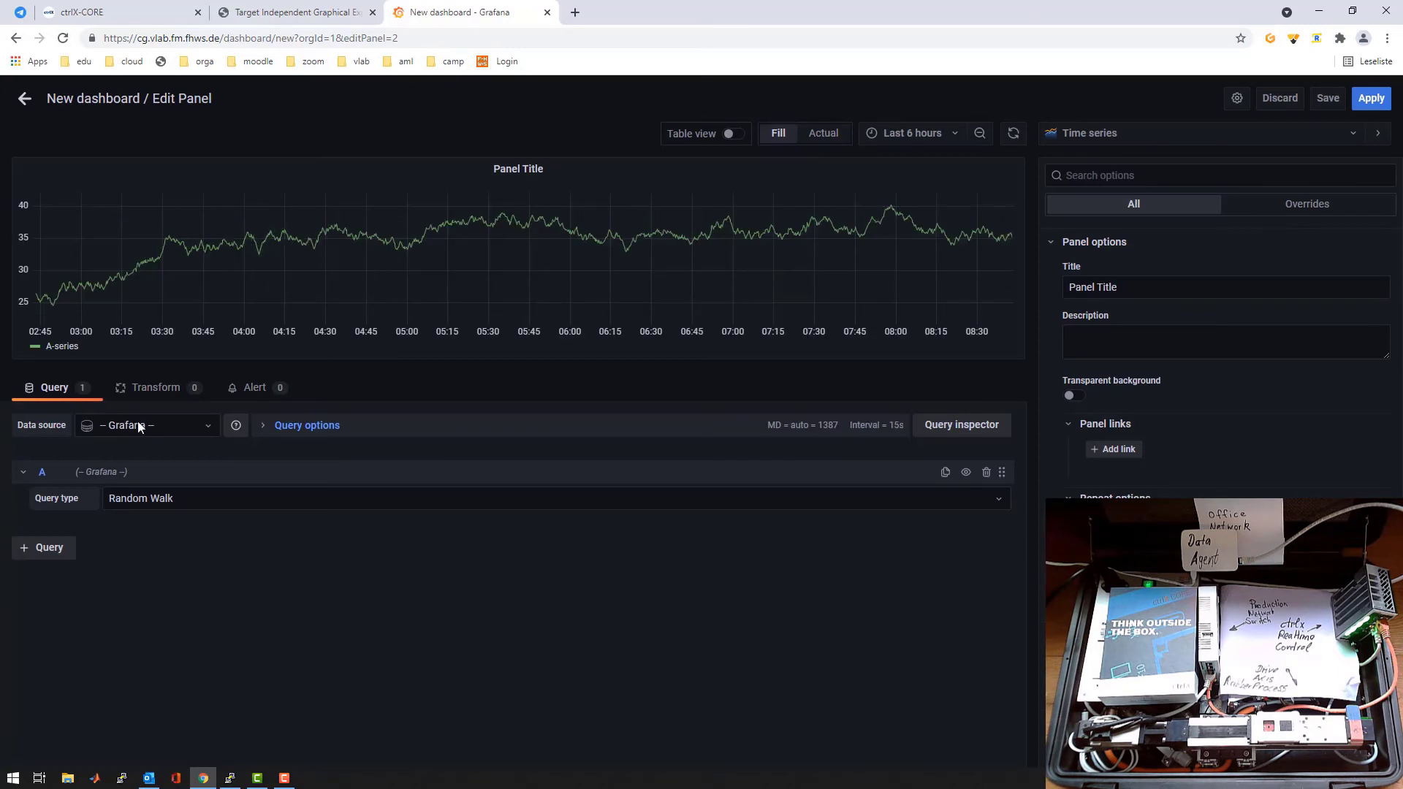
Chart the anomaly score Flux query from the ctrlx data source over the last 30 minutes
{"action": "left_click", "coordinate": [174, 430]}
{"action": "left_click", "coordinate": [130, 452]}
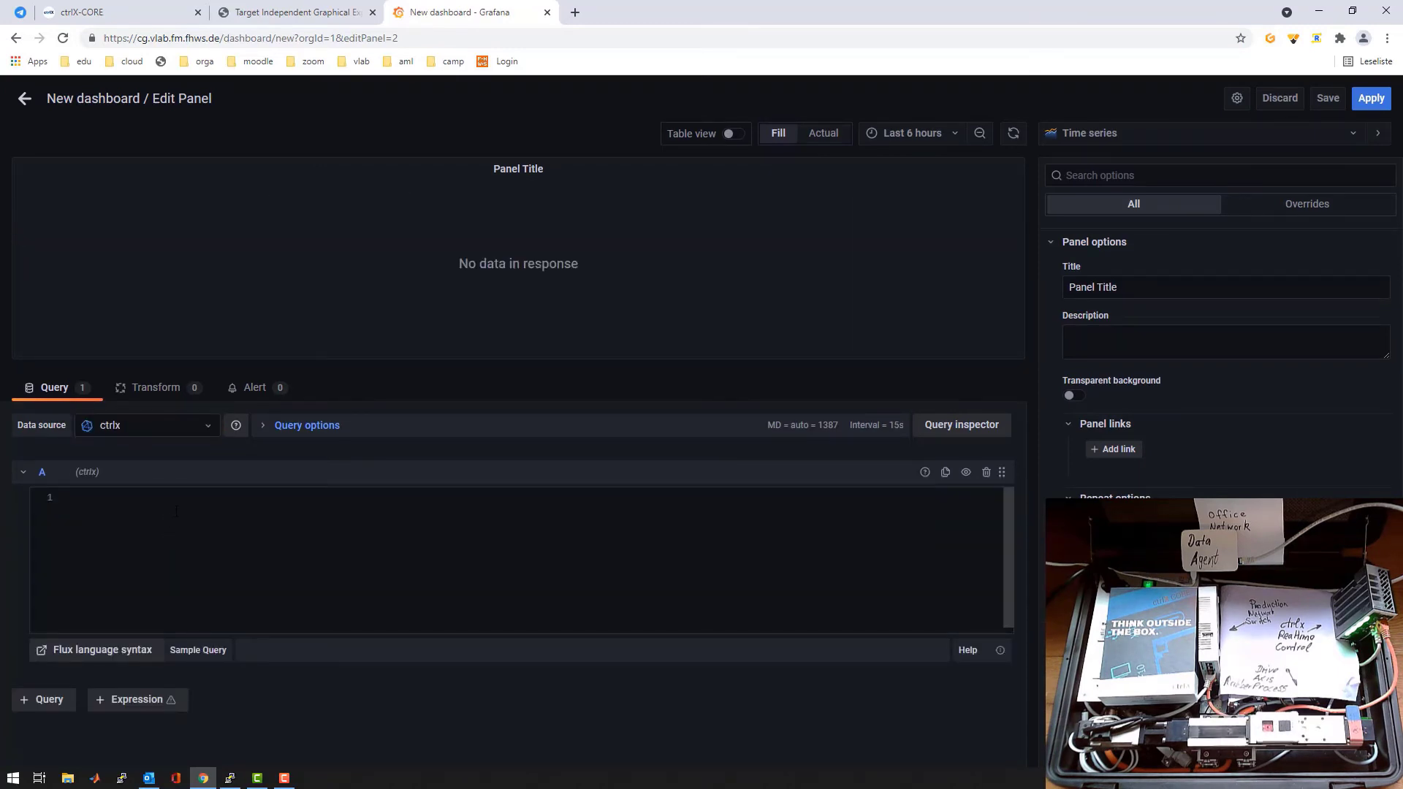
{"action": "type", "text": "from(bucket: \"ctrlx\")   |> range(start: v.timeRangeStart, stop: v.timeRangeStop)   |> filter(fn: (r) => r[\"_measurement\"] == \"monitoring/anomaly/score\" and r[\"_value\"]>0)   |> aggregateWindow(every: 1s, fn: mean, createEmpty: false)   |> yield(name: \"anomaly score\")"}
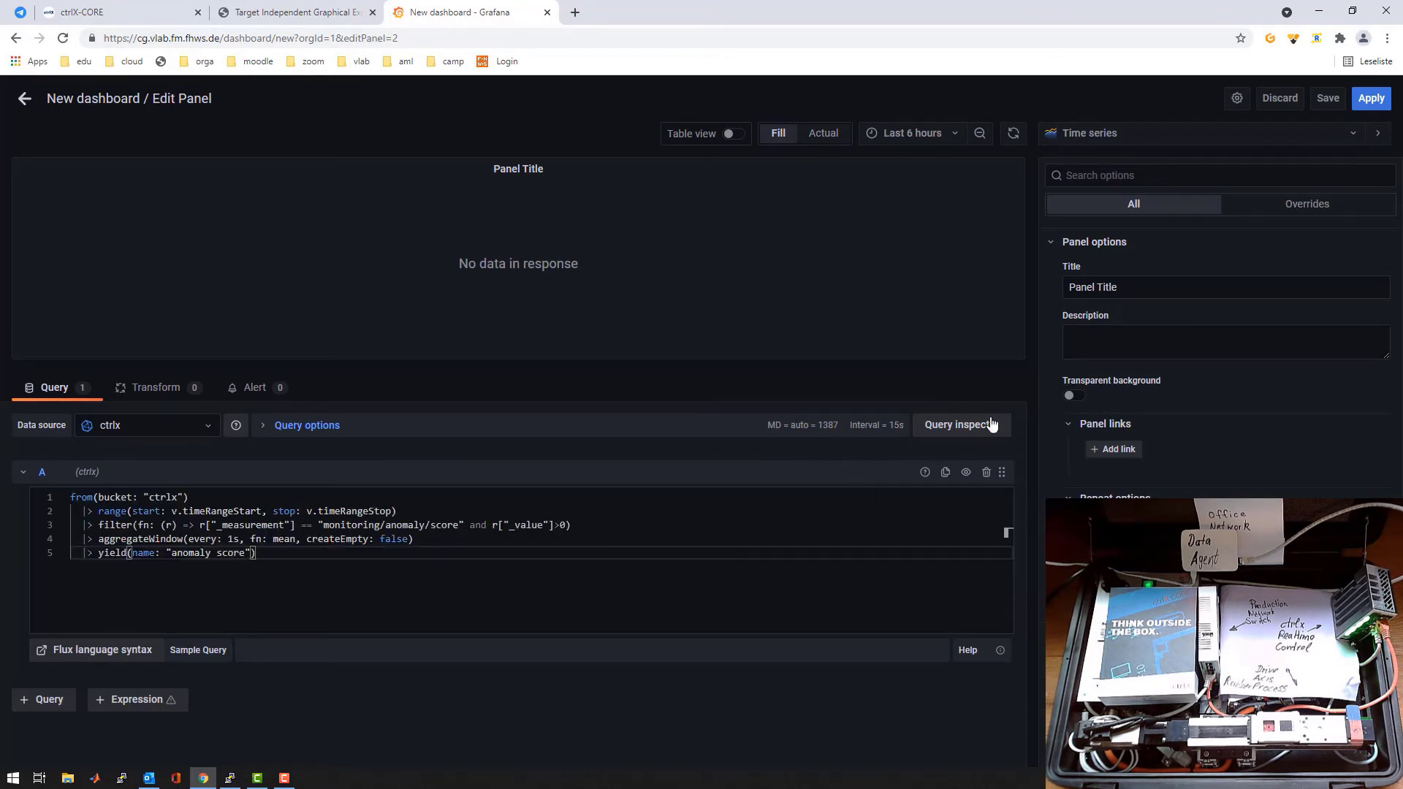
{"action": "left_click", "coordinate": [935, 134]}
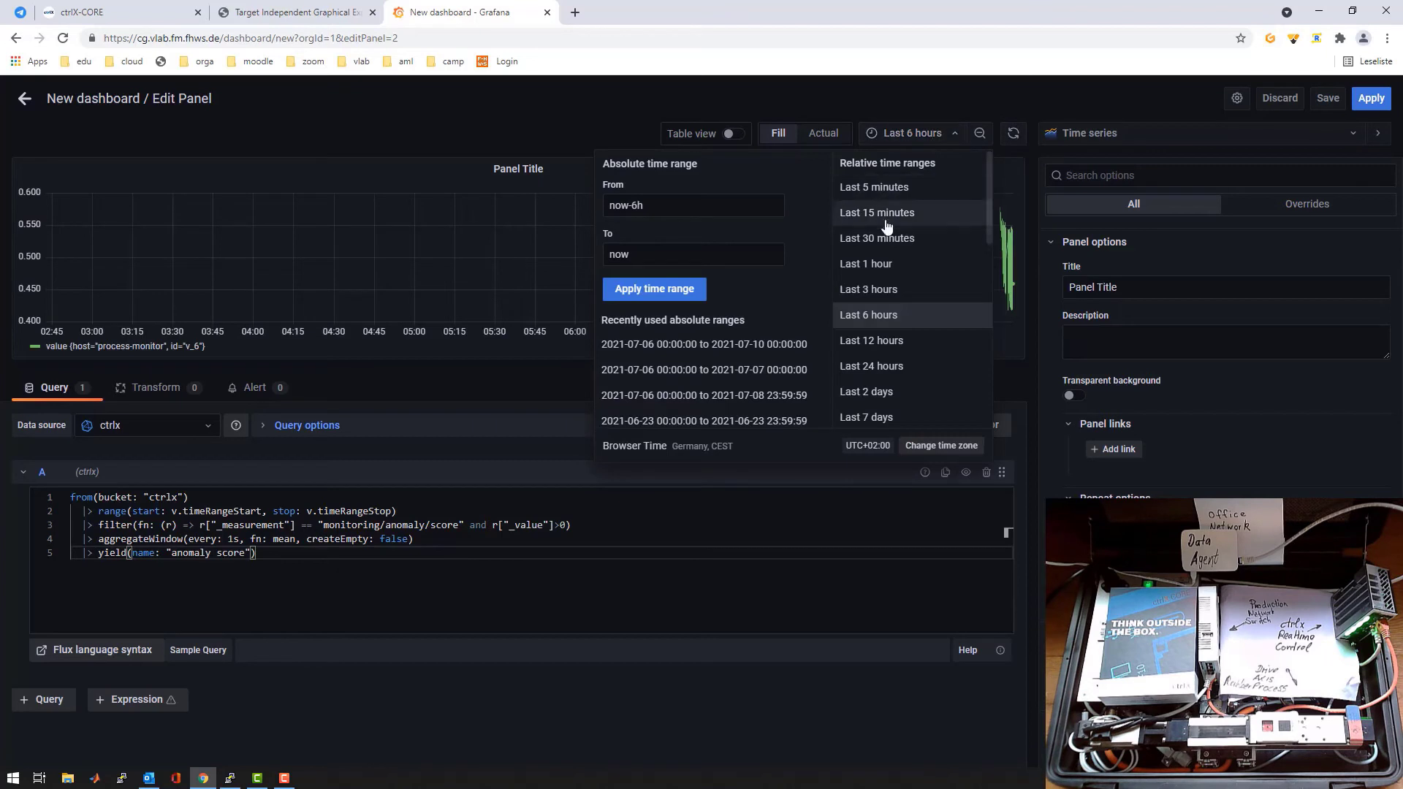
{"action": "left_click", "coordinate": [871, 249]}
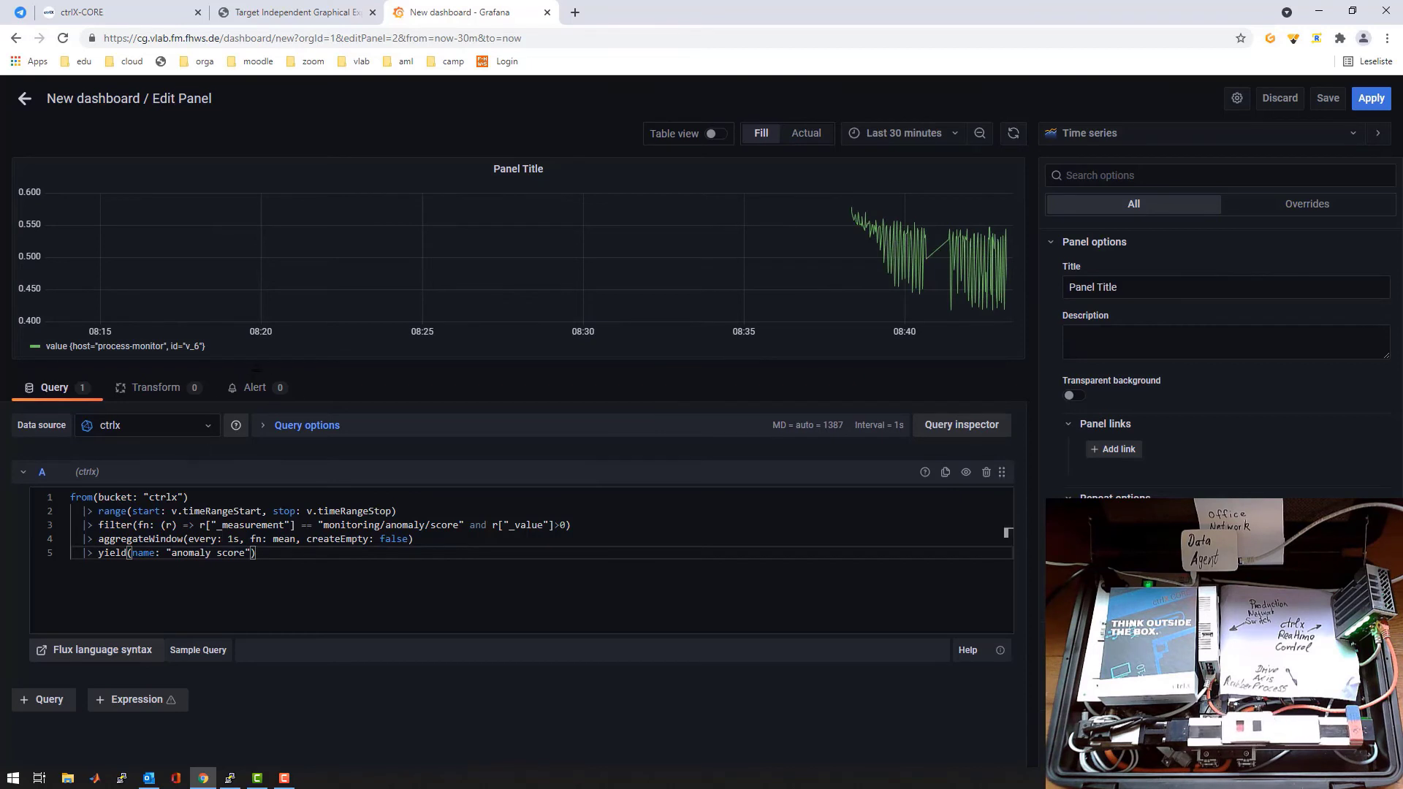
Create a panel alert rule that triggers when the value is above 0.55
{"action": "left_click", "coordinate": [245, 392]}
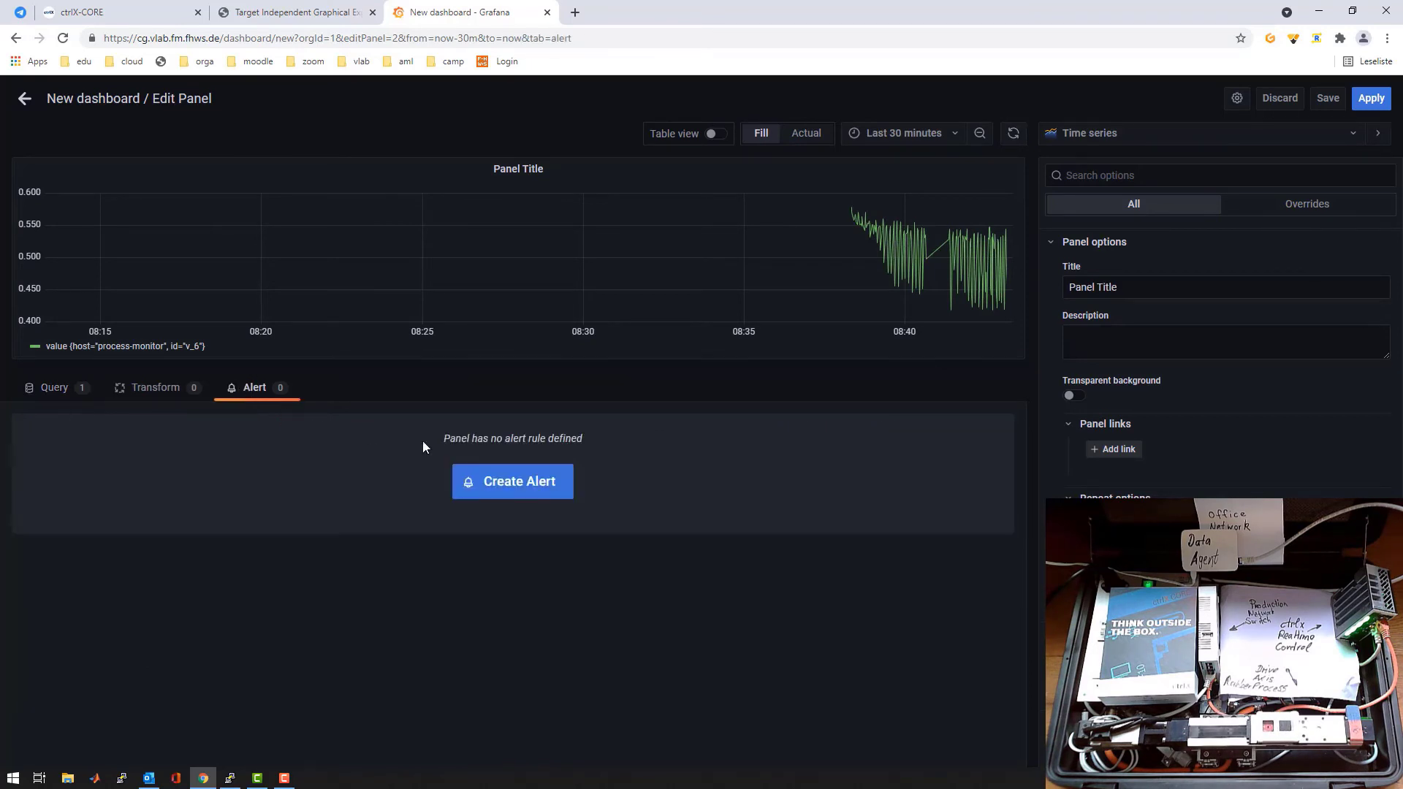
{"action": "left_click", "coordinate": [506, 491]}
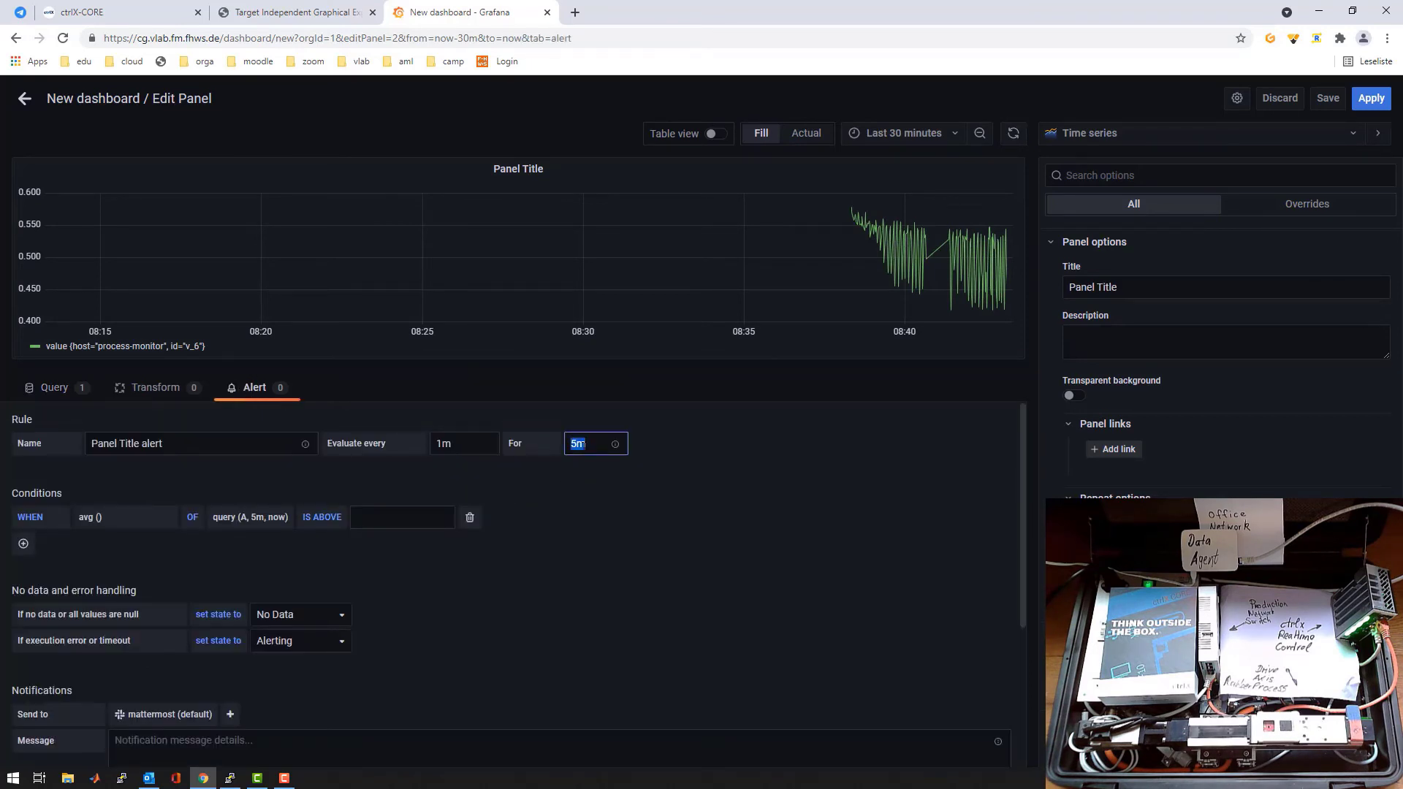
{"action": "type", "text": "20s"}
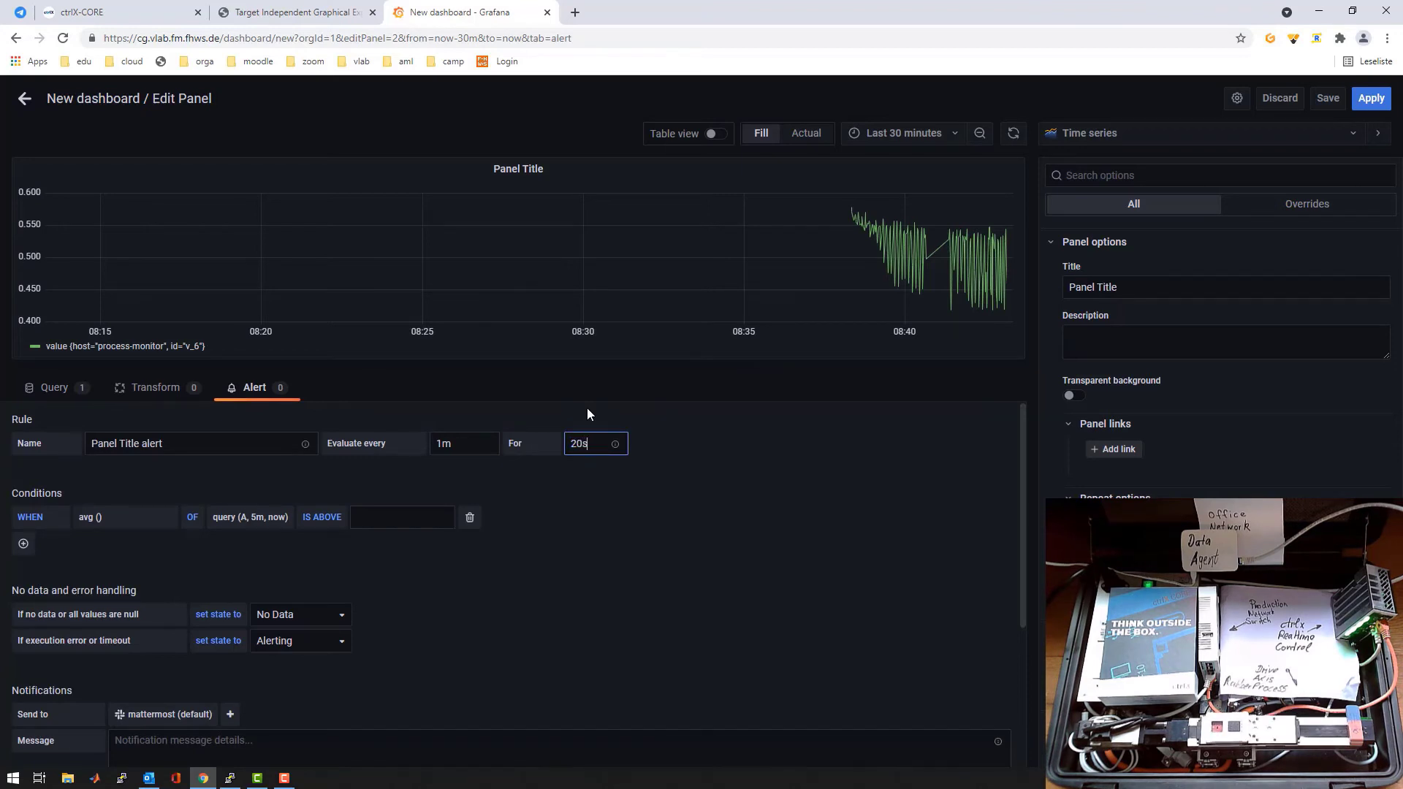
{"action": "double_click", "coordinate": [468, 448]}
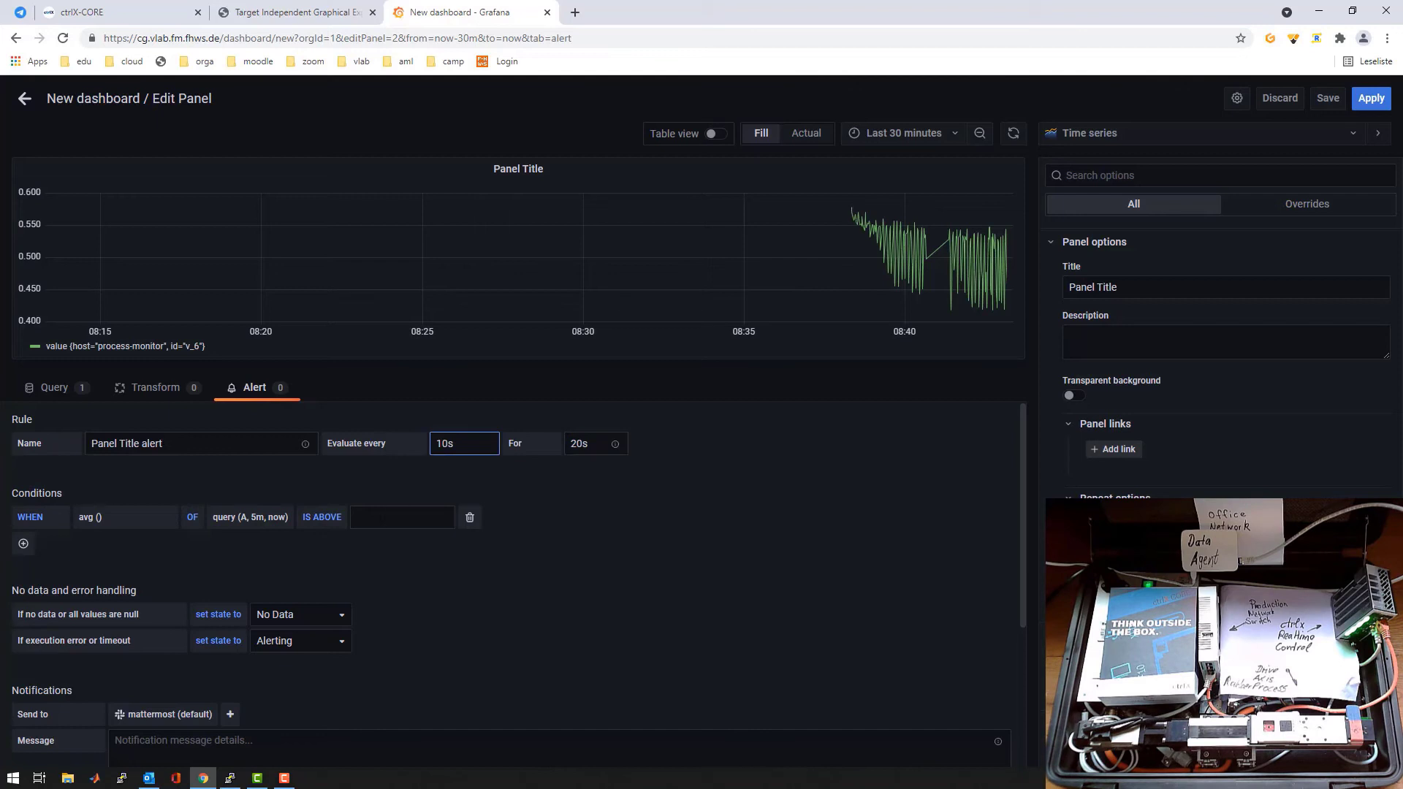
{"action": "left_click", "coordinate": [380, 518]}
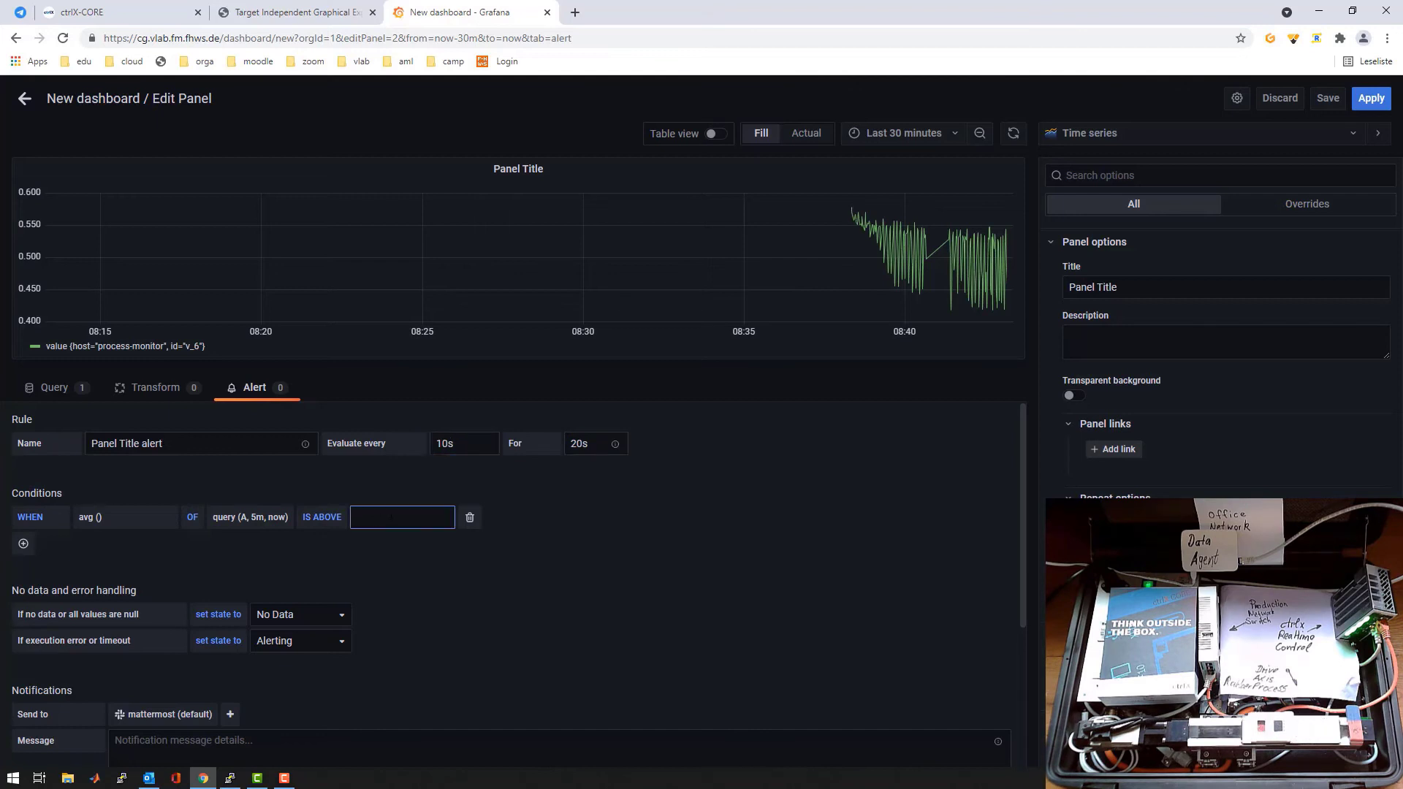
{"action": "type", "text": "0.55"}
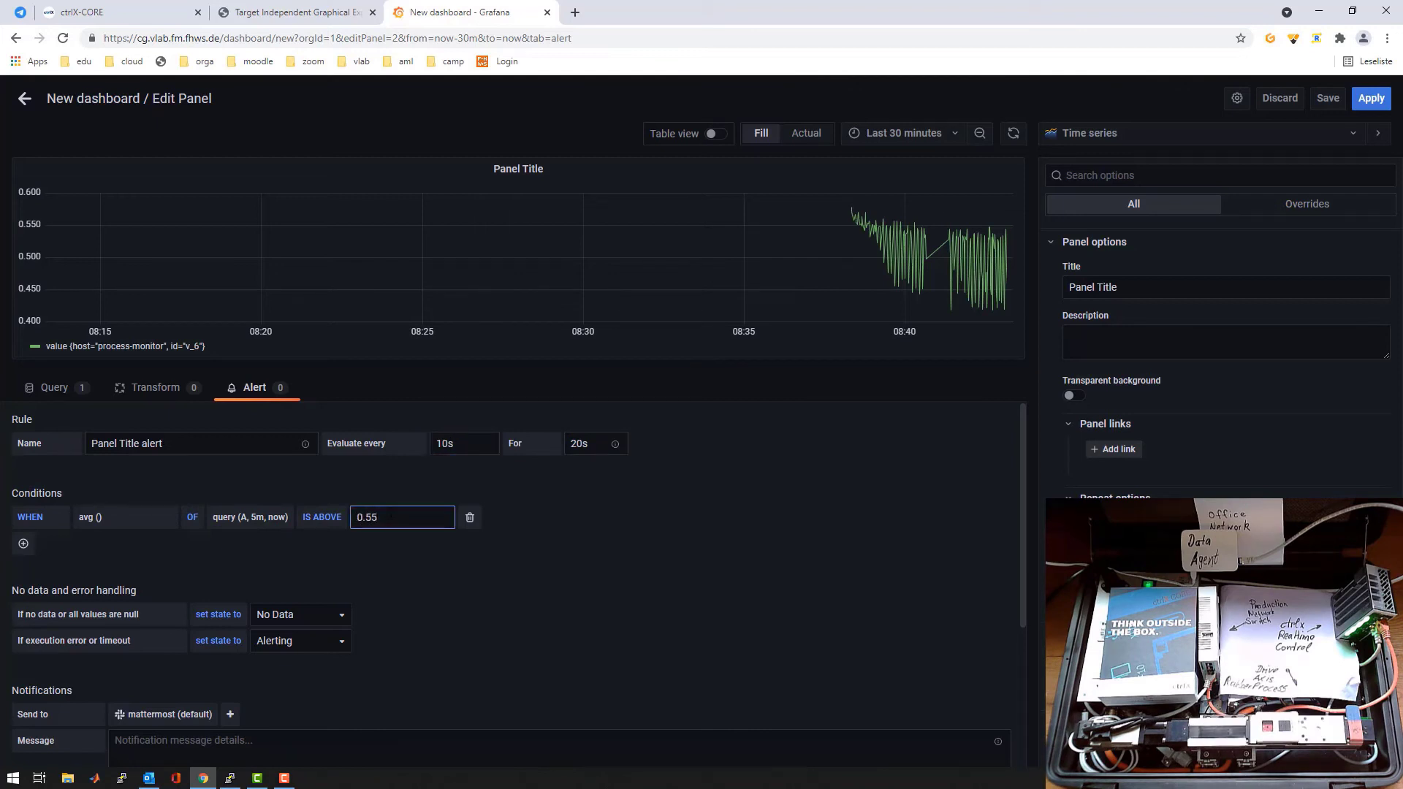
{"action": "key", "text": "Tab"}
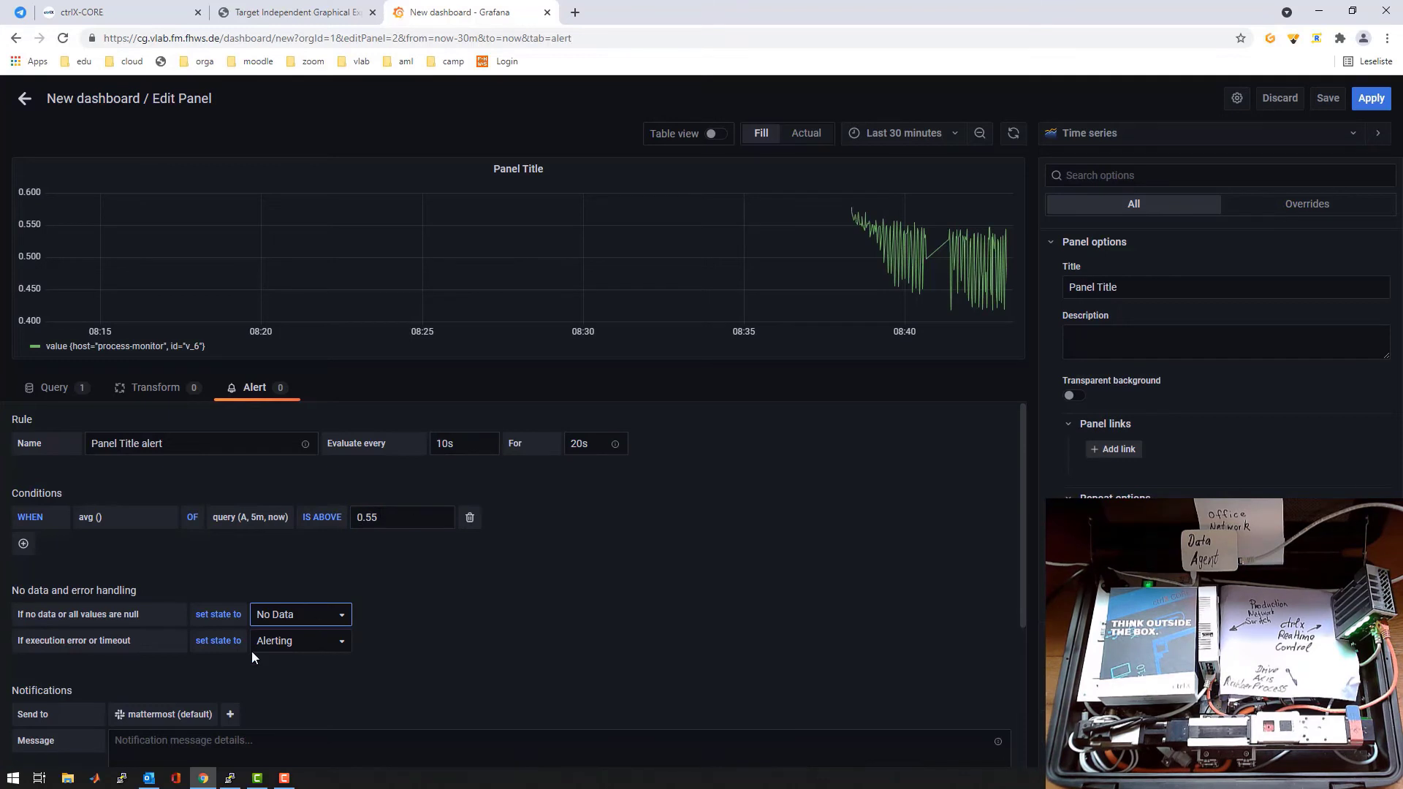
Also notify Halle_11_Alarm and average query A over the last 10s
{"action": "left_click", "coordinate": [230, 714]}
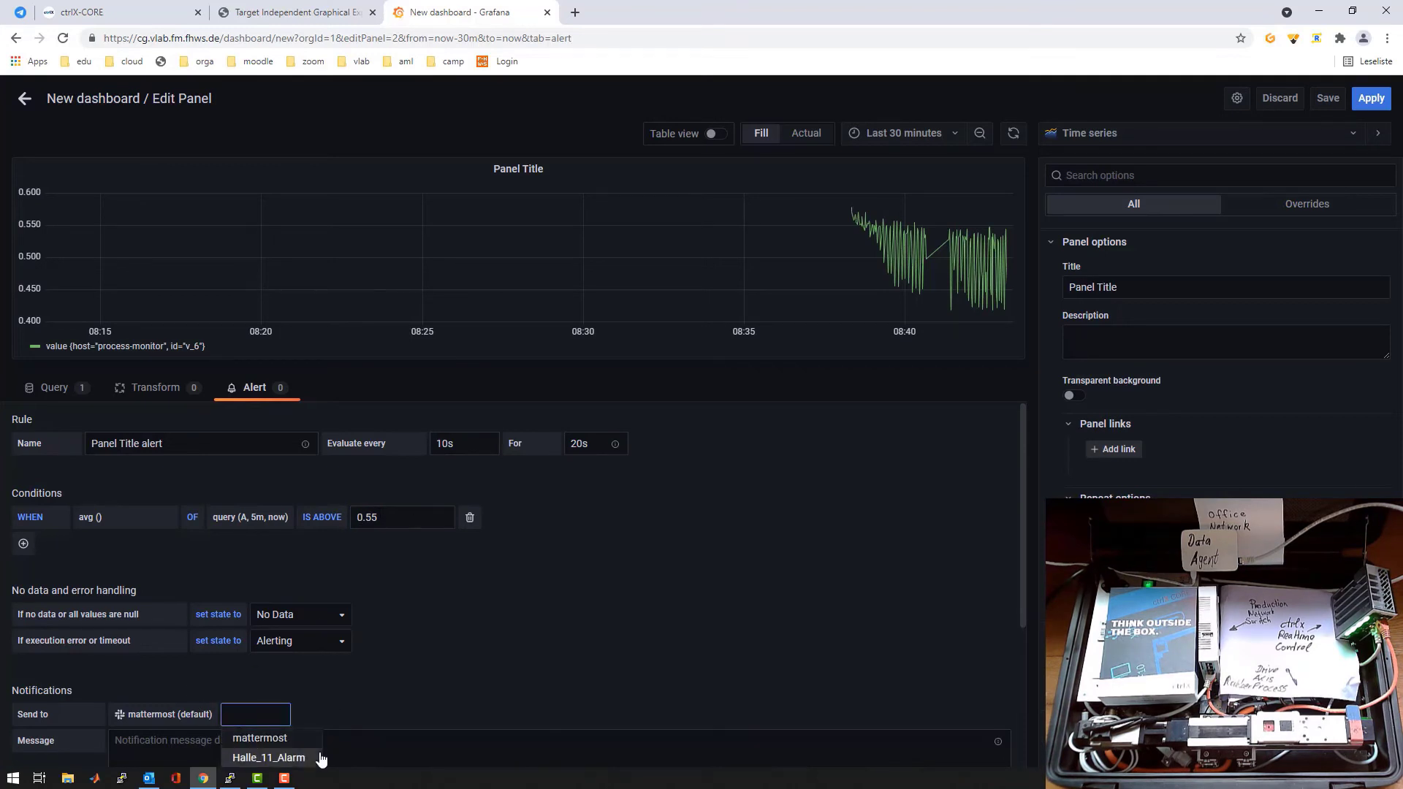
{"action": "left_click", "coordinate": [295, 758]}
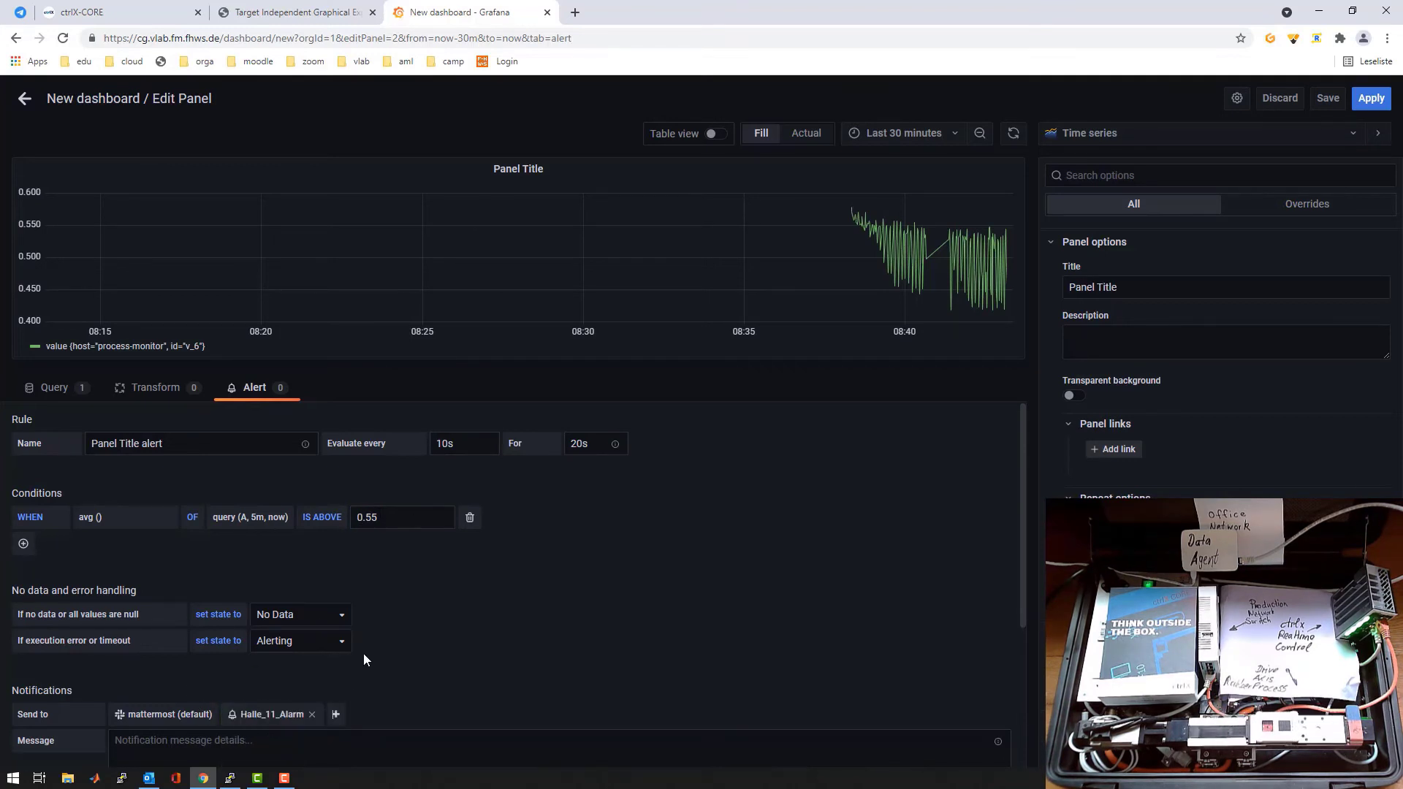
{"action": "left_click", "coordinate": [255, 524]}
{"action": "left_click", "coordinate": [293, 559]}
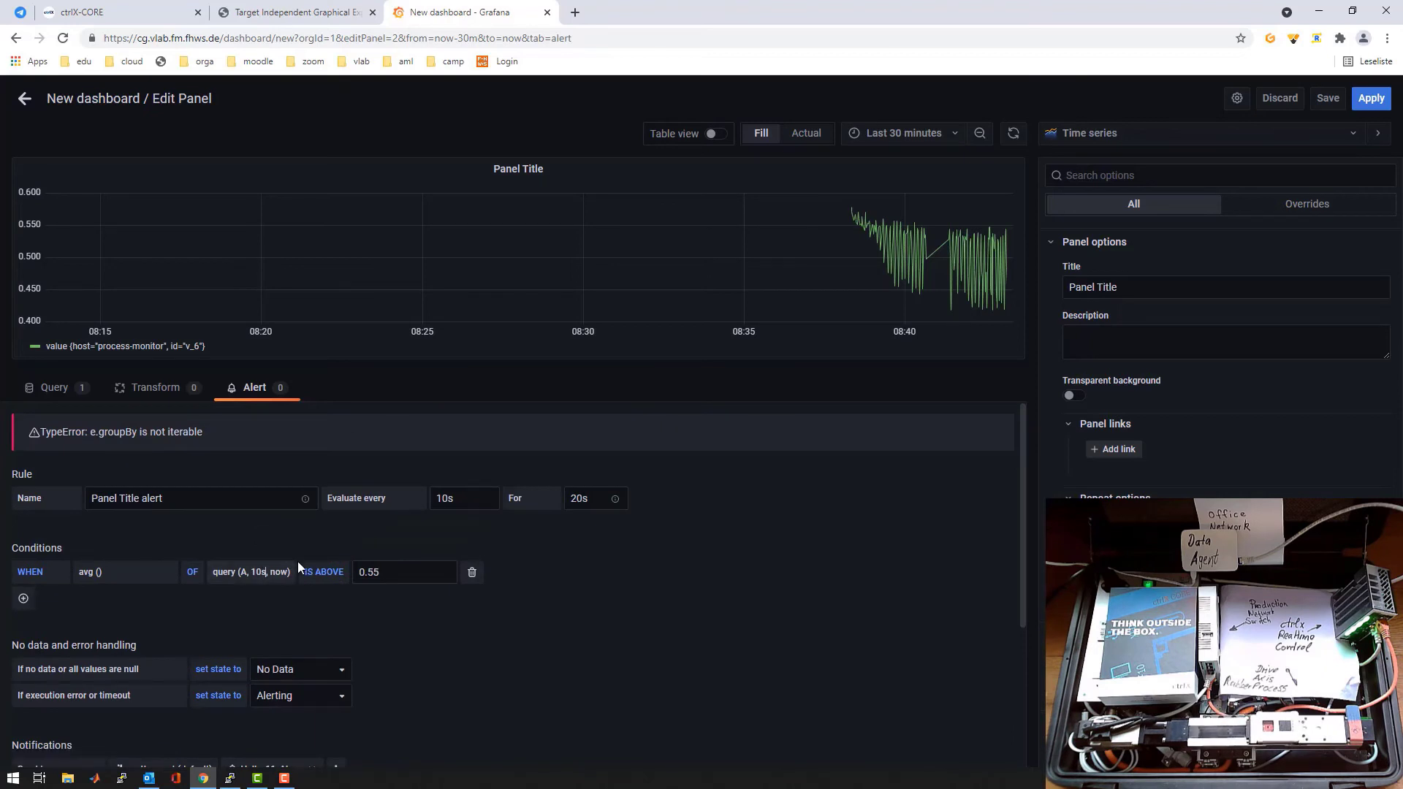
Rename the dashboard 'my anomaly score dashboard' and save it
{"action": "left_click", "coordinate": [1328, 98]}
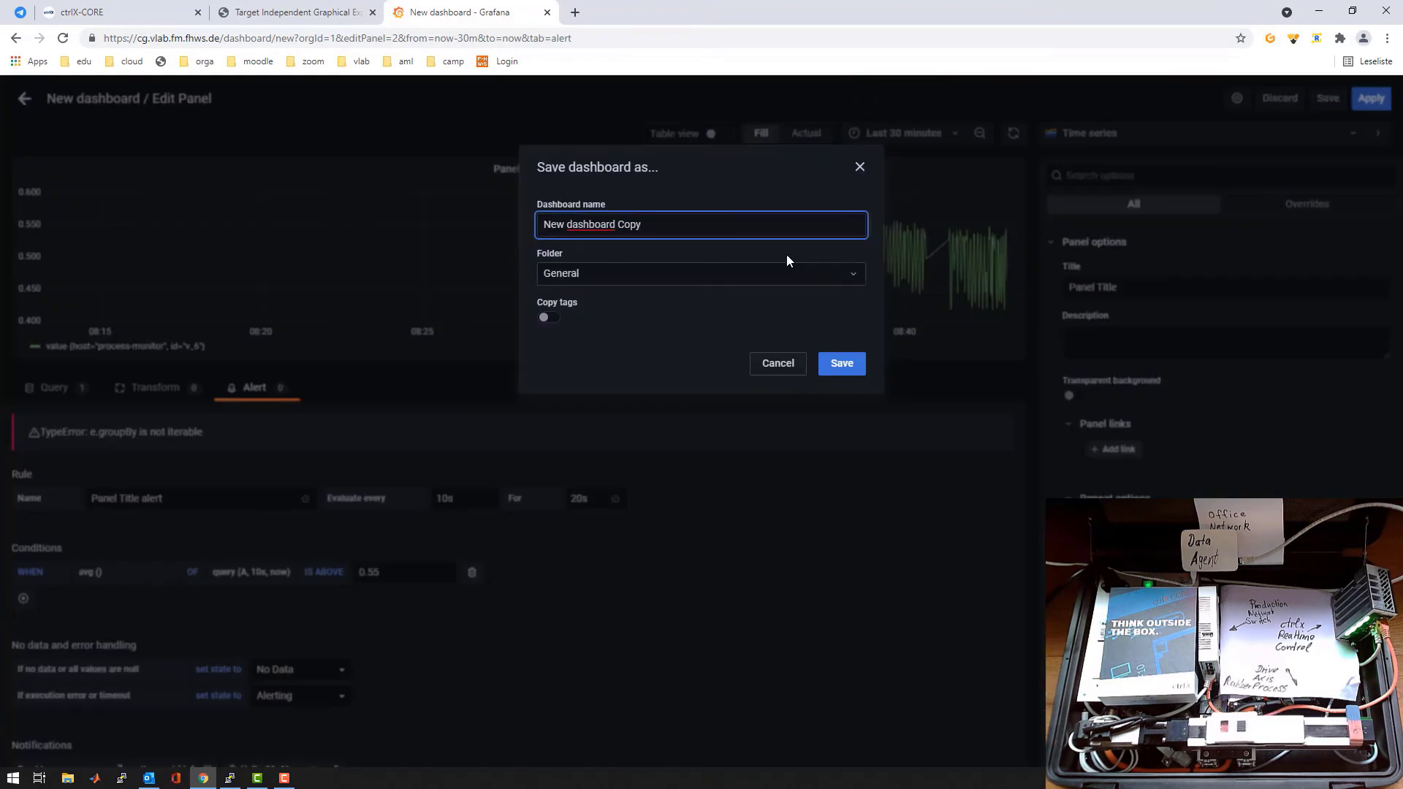
{"action": "key", "text": "ctrl+a"}
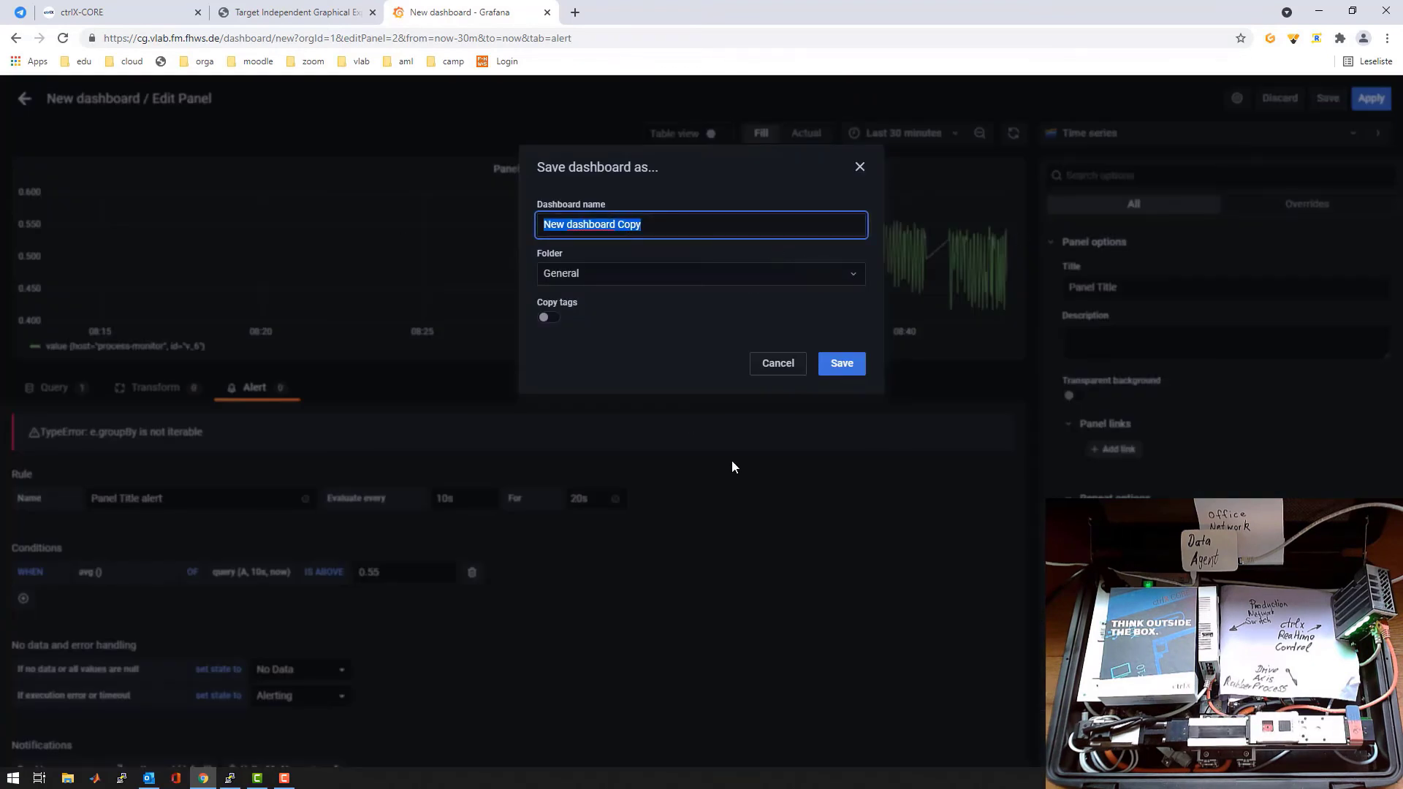
{"action": "type", "text": "my anomaly"}
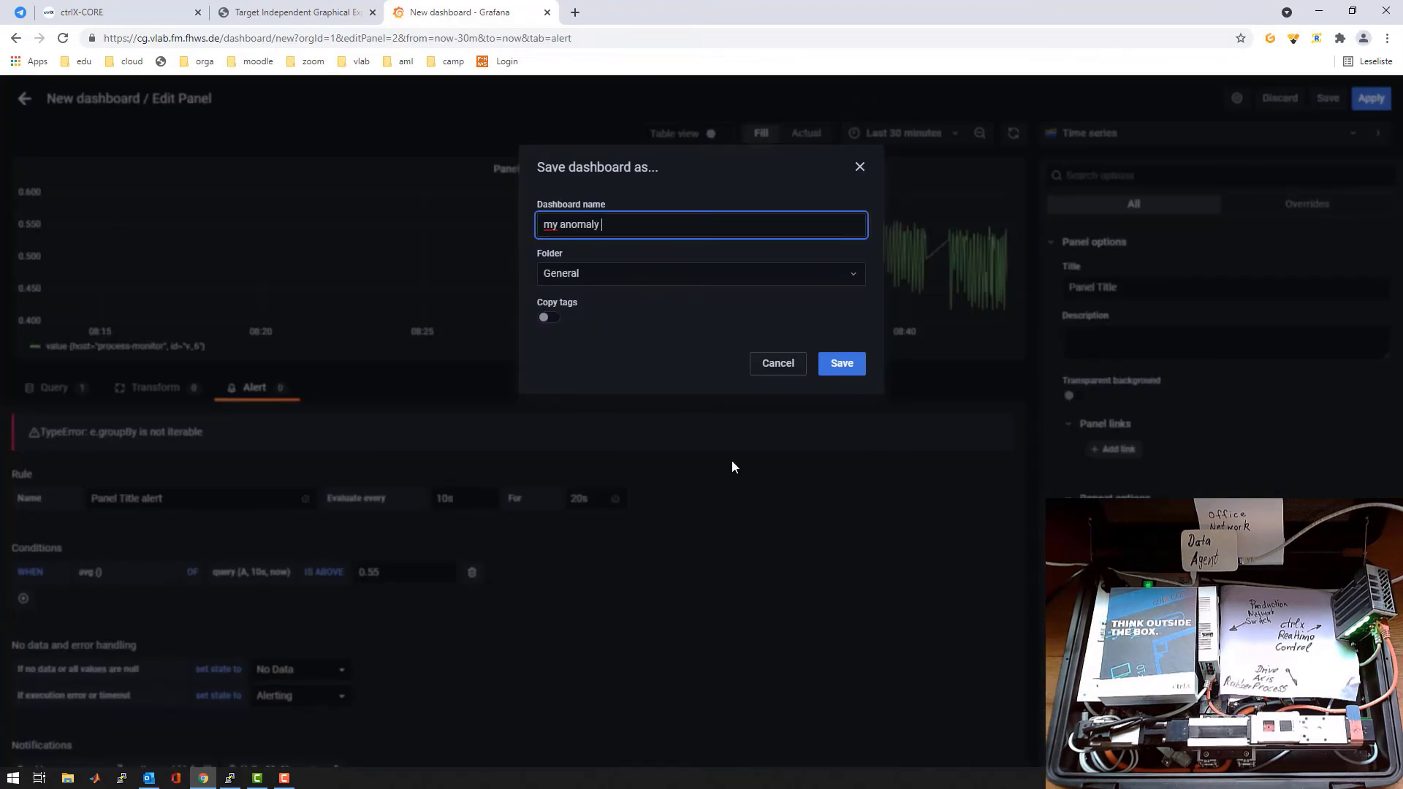
{"action": "type", "text": " score dashboard"}
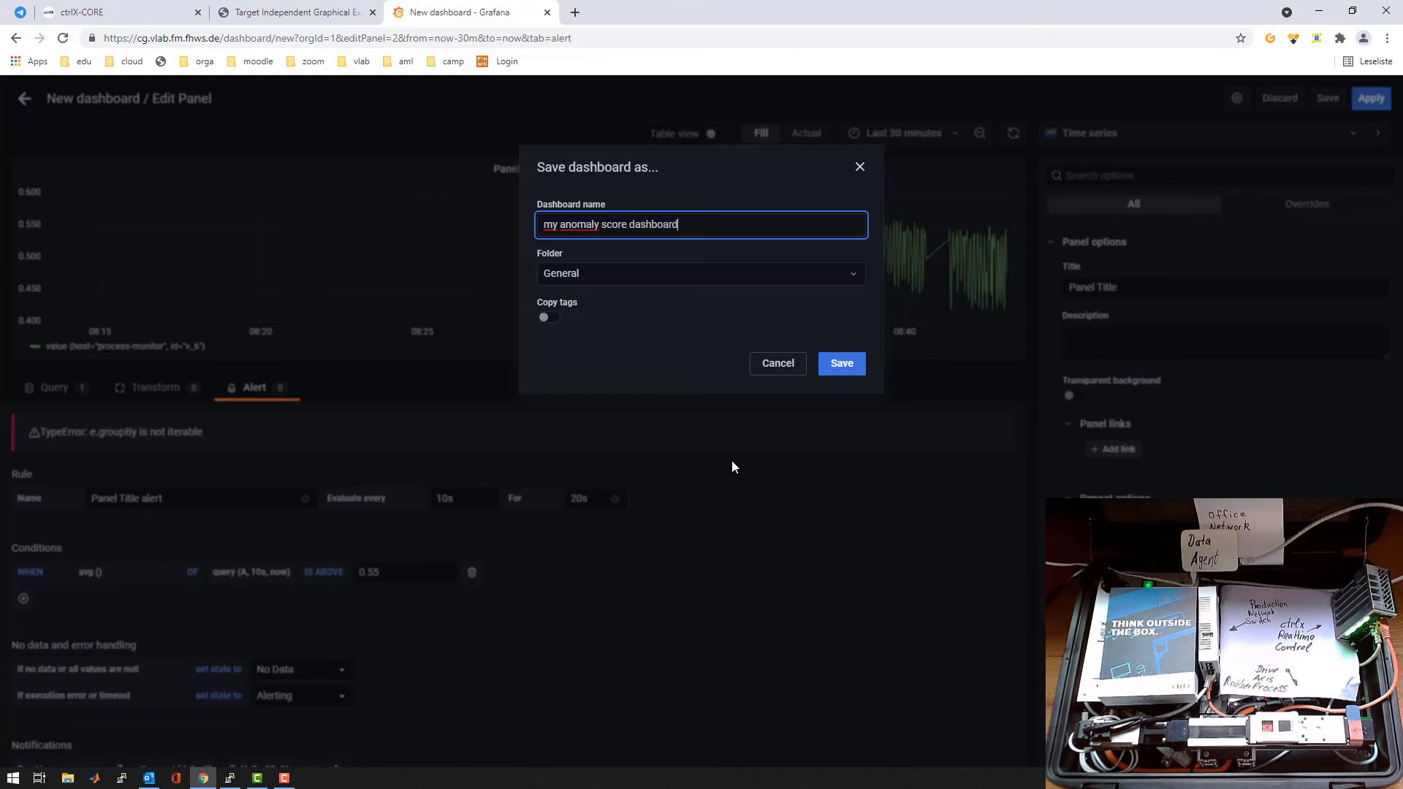
{"action": "left_click", "coordinate": [859, 366]}
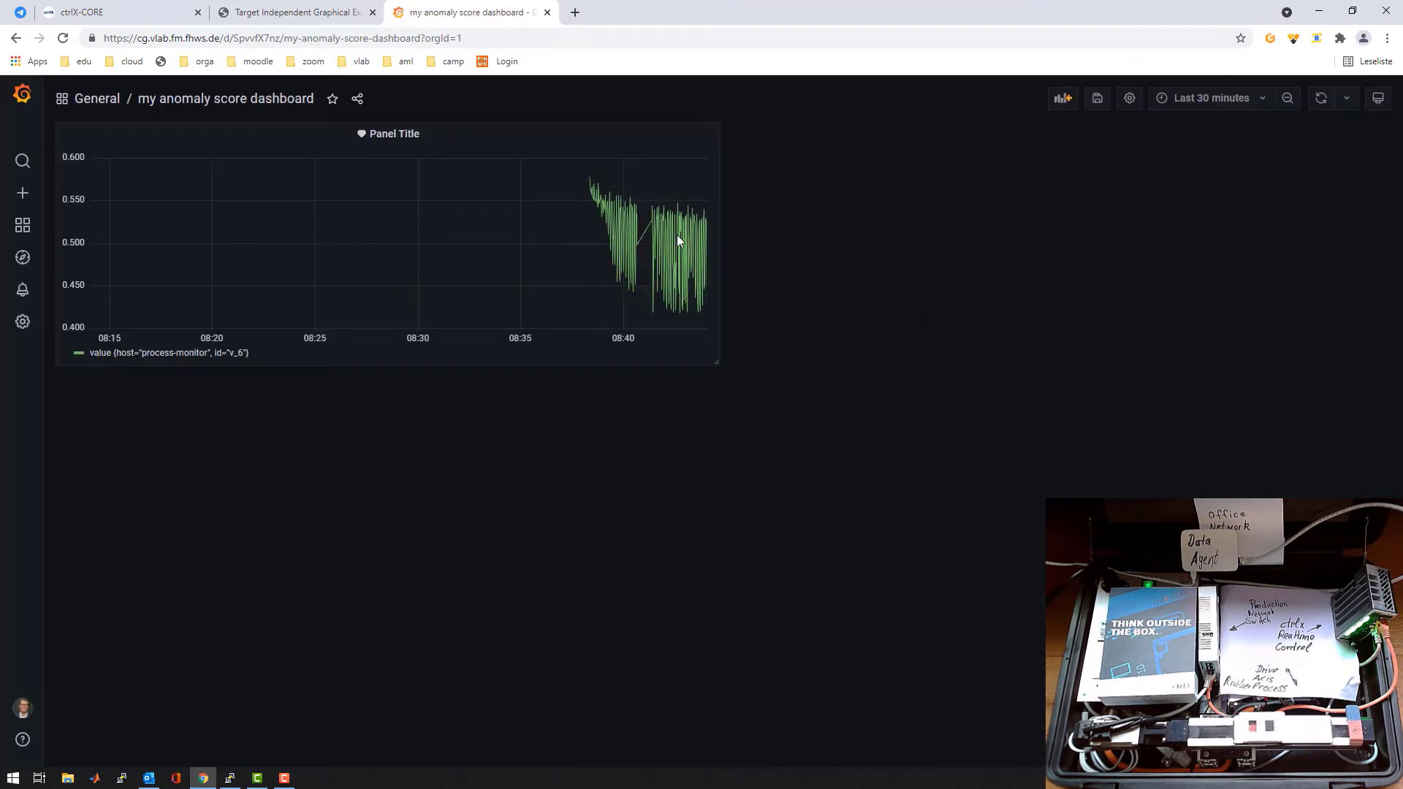
Add an empty panel querying the ctrlx data source with the anomaly score Flux query
{"action": "left_click", "coordinate": [1063, 98]}
{"action": "left_click", "coordinate": [229, 212]}
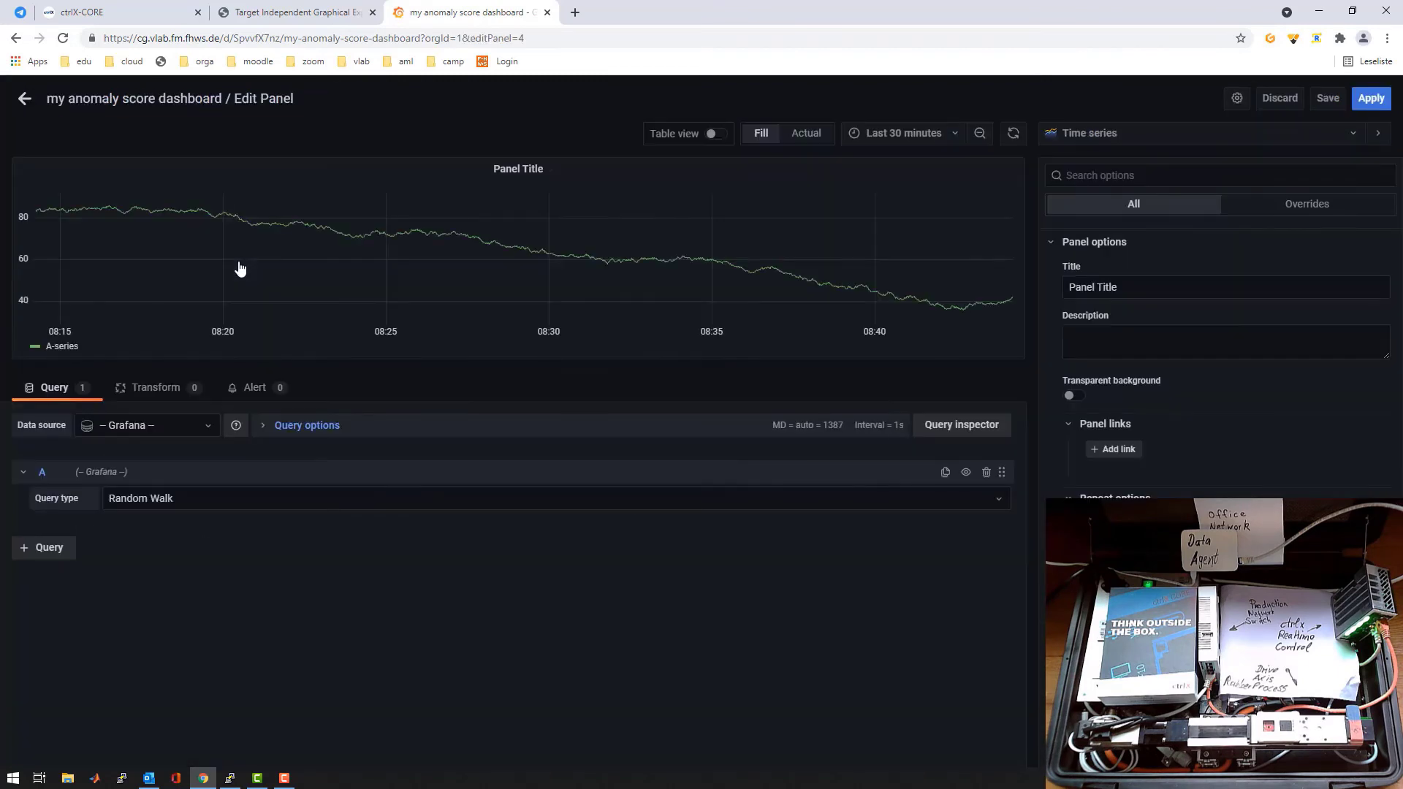
{"action": "left_click", "coordinate": [173, 423]}
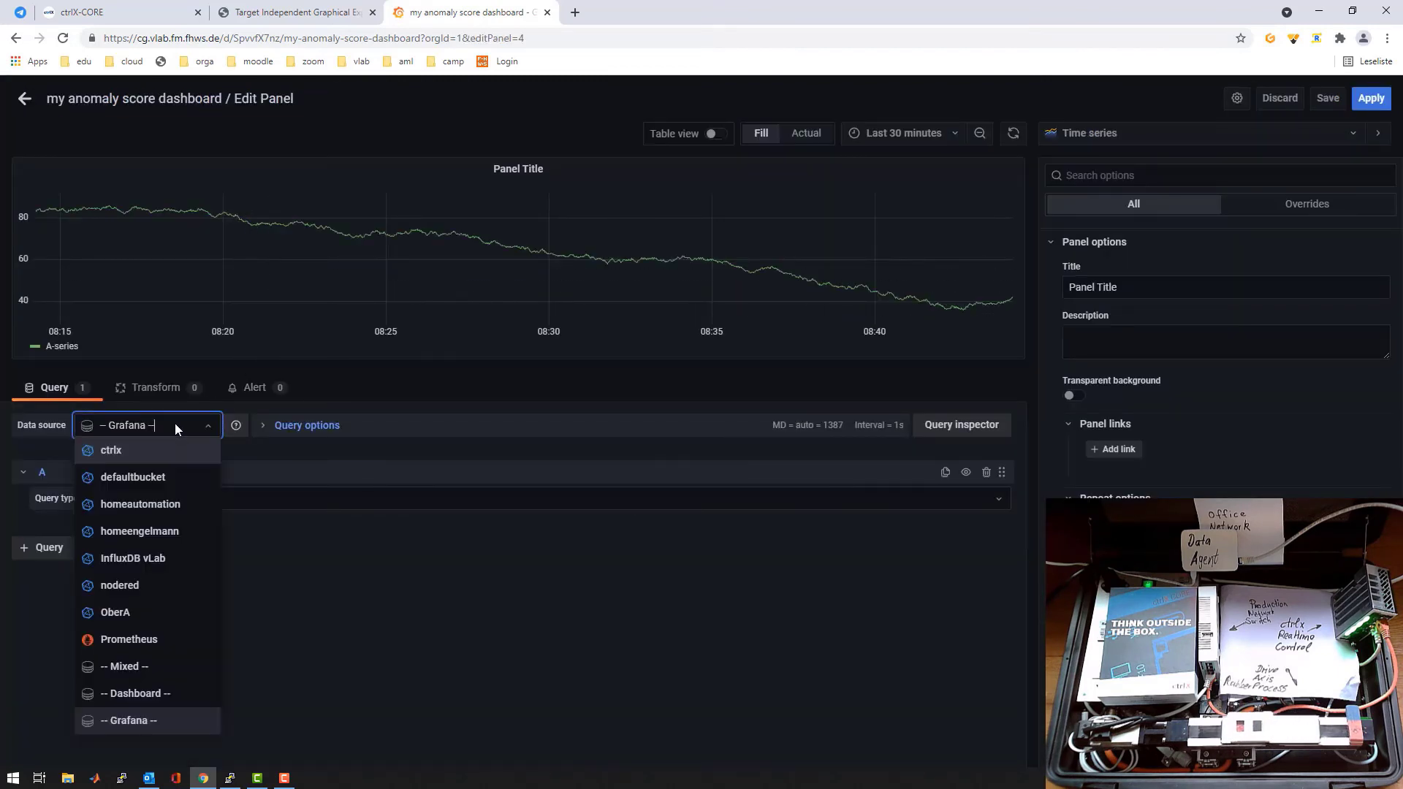
{"action": "left_click", "coordinate": [137, 450]}
{"action": "left_click", "coordinate": [146, 514]}
{"action": "type", "text": "from(bucket: \"ctrlx\")   |> range(start: v.timeRangeStart, stop: v.timeRangeStop)   |> filter(fn: (r) => r[\"_measurement\"] == \"monitoring/anomaly/score\" and r[\"_value\"]>0)   |> aggregateWindow(every: 1s, fn: mean, createEmpty: false)   |> yield(name: \"anomaly score\")"}
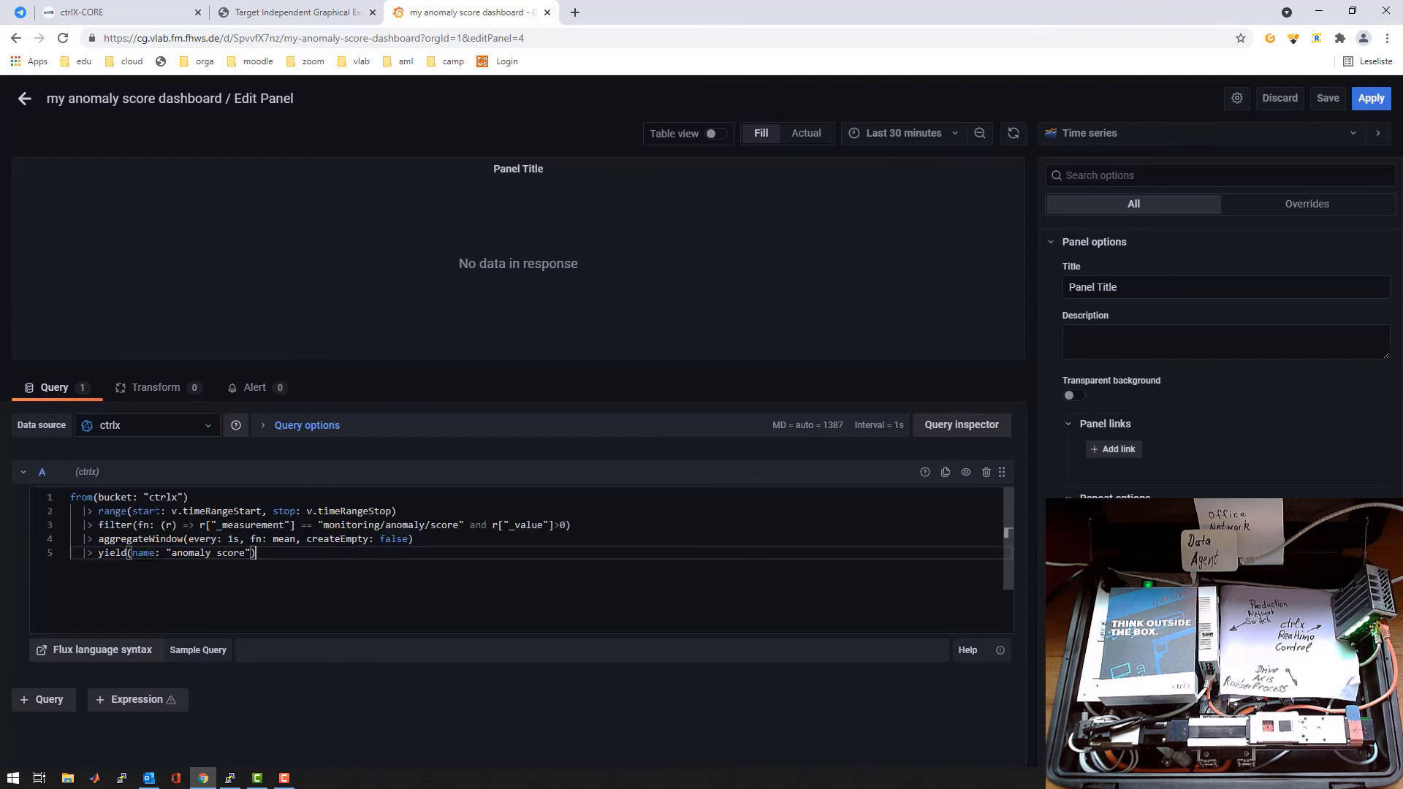
Display the panel as a gauge turning red above 0.55 and begin saving the dashboard
{"action": "left_click", "coordinate": [1118, 133]}
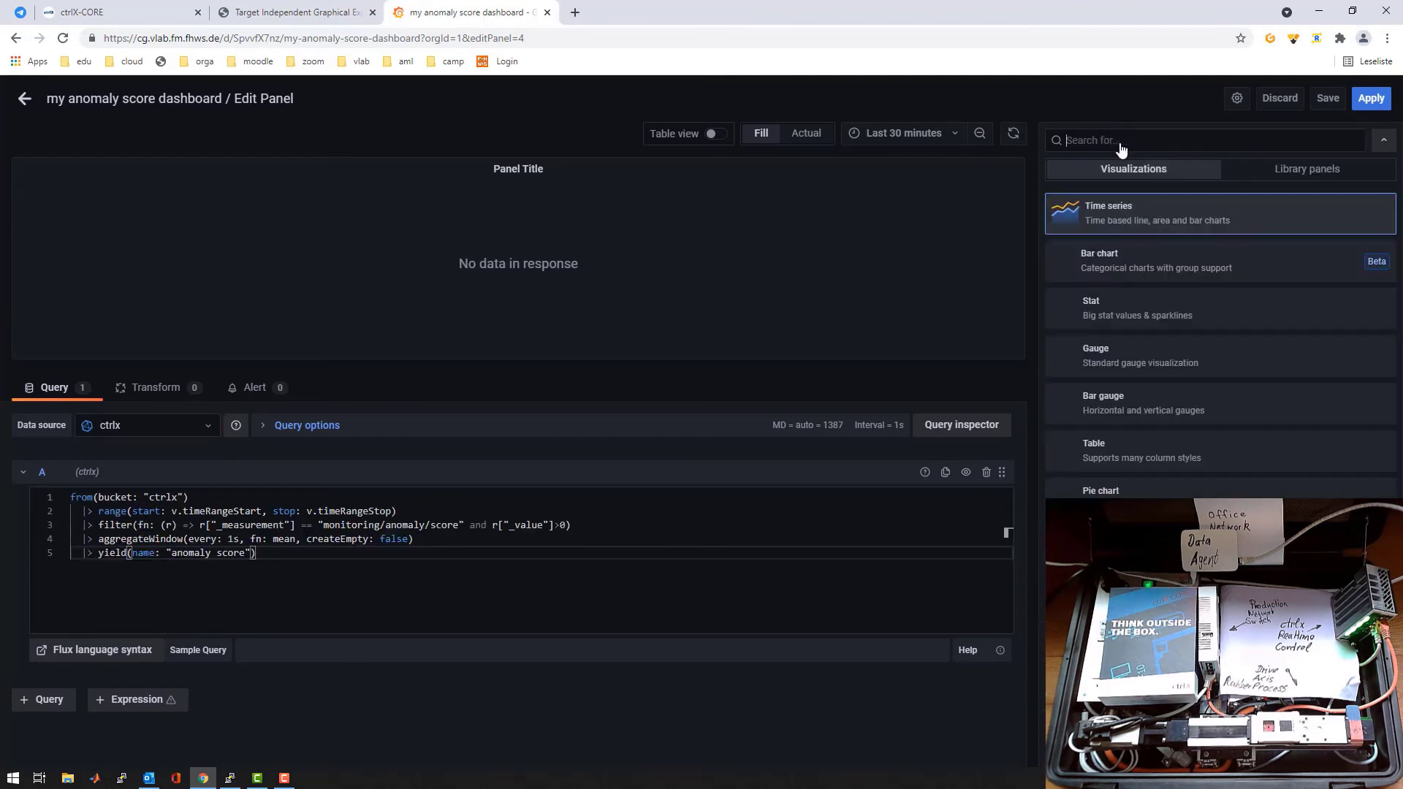
{"action": "left_click", "coordinate": [1096, 358]}
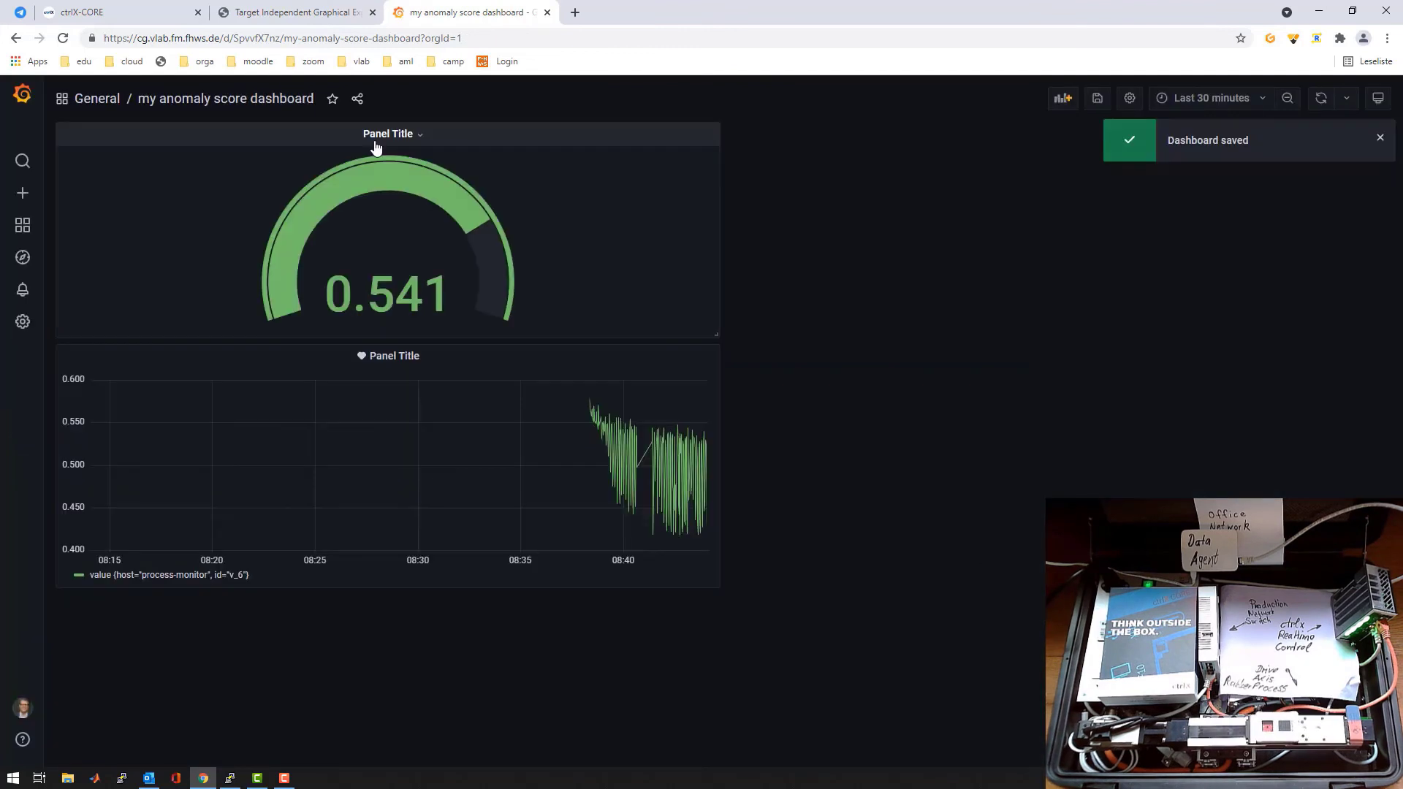
{"action": "left_click", "coordinate": [376, 139]}
{"action": "left_click", "coordinate": [380, 177]}
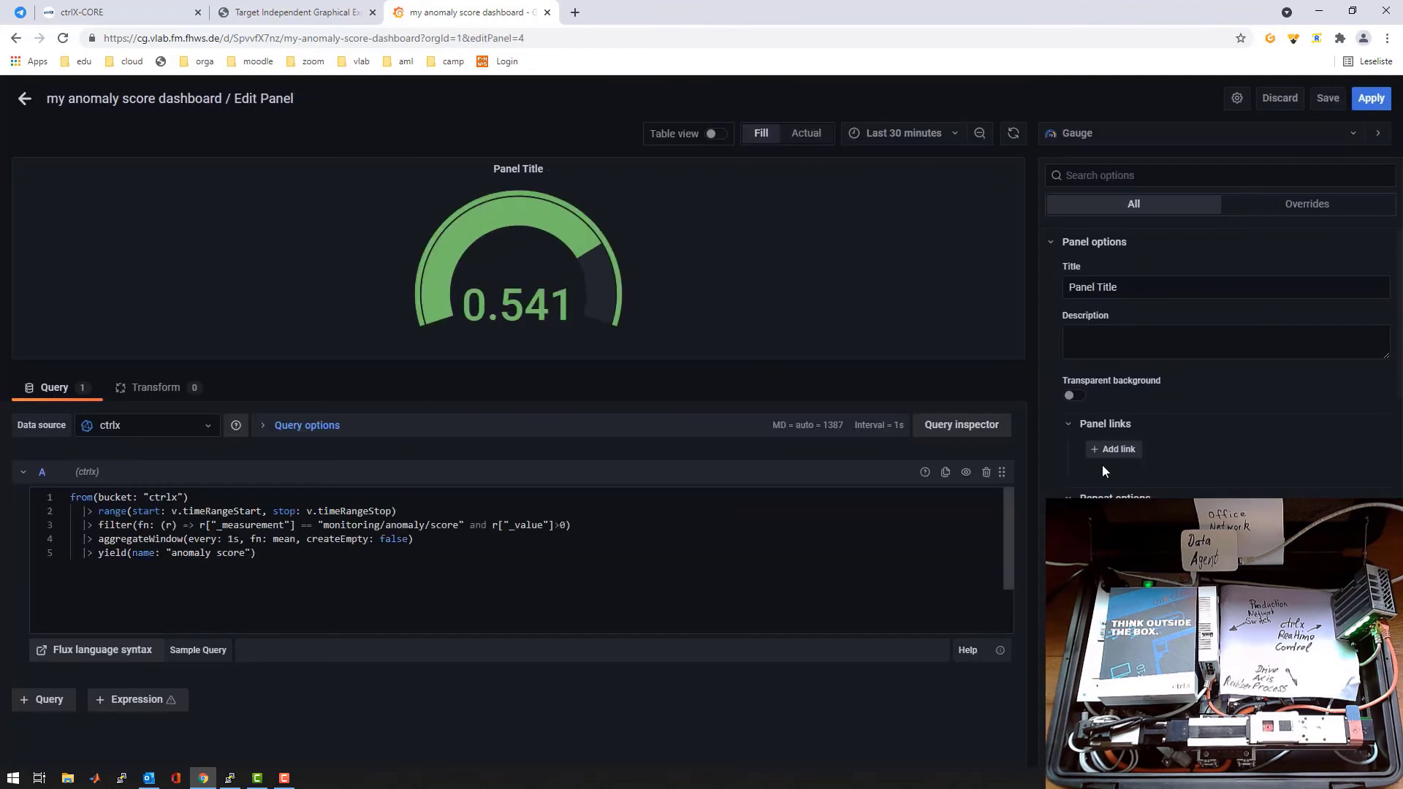
{"action": "scroll", "coordinate": [1102, 465], "scroll_direction": "down", "scroll_amount": 8}
{"action": "scroll", "coordinate": [1219, 350], "scroll_direction": "down", "scroll_amount": 7}
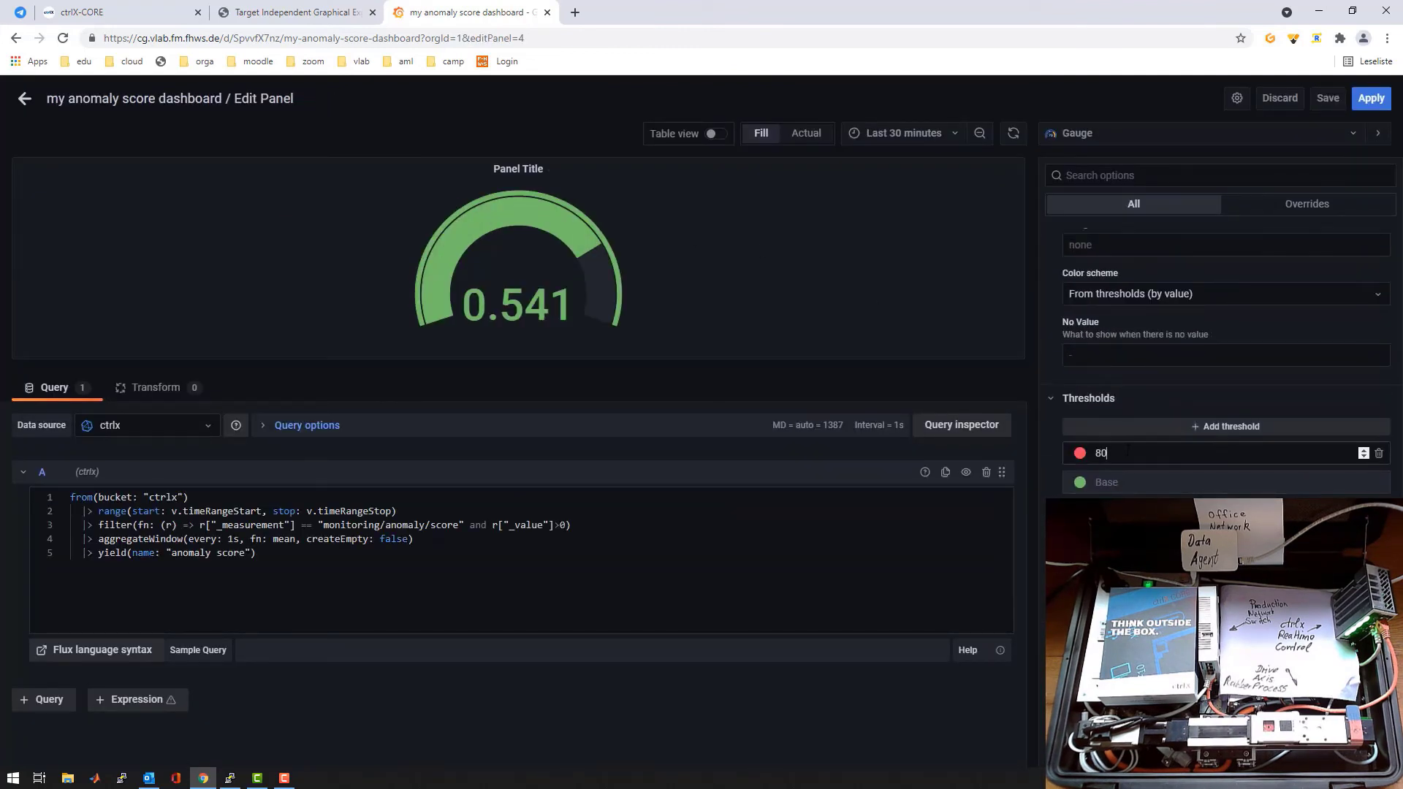
{"action": "left_click", "coordinate": [1128, 451]}
{"action": "type", "text": "0.55"}
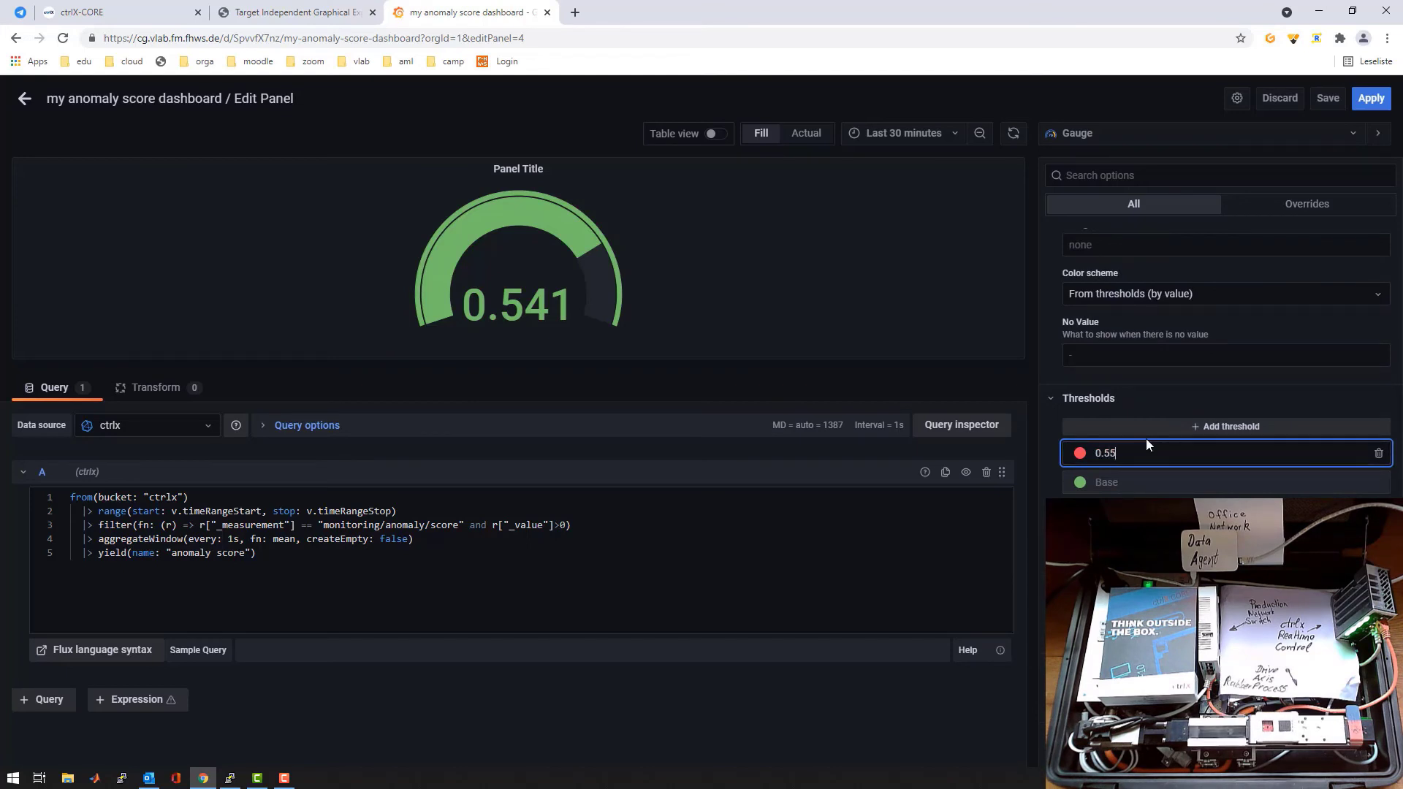
{"action": "left_click", "coordinate": [1145, 438]}
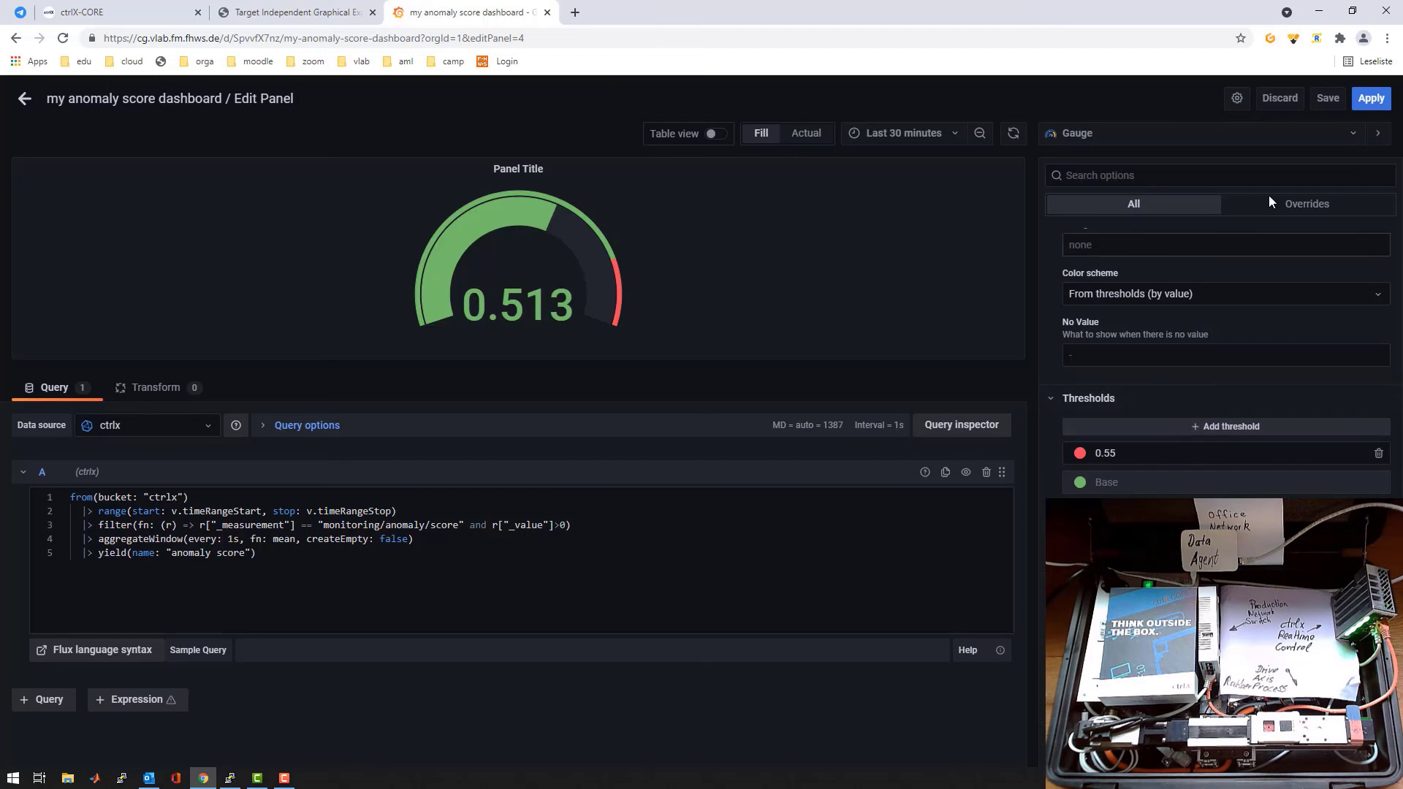
{"action": "left_click", "coordinate": [1327, 98]}
Confirm saving the dashboard with the gauge and bring up its time range choices
{"action": "left_click", "coordinate": [841, 268]}
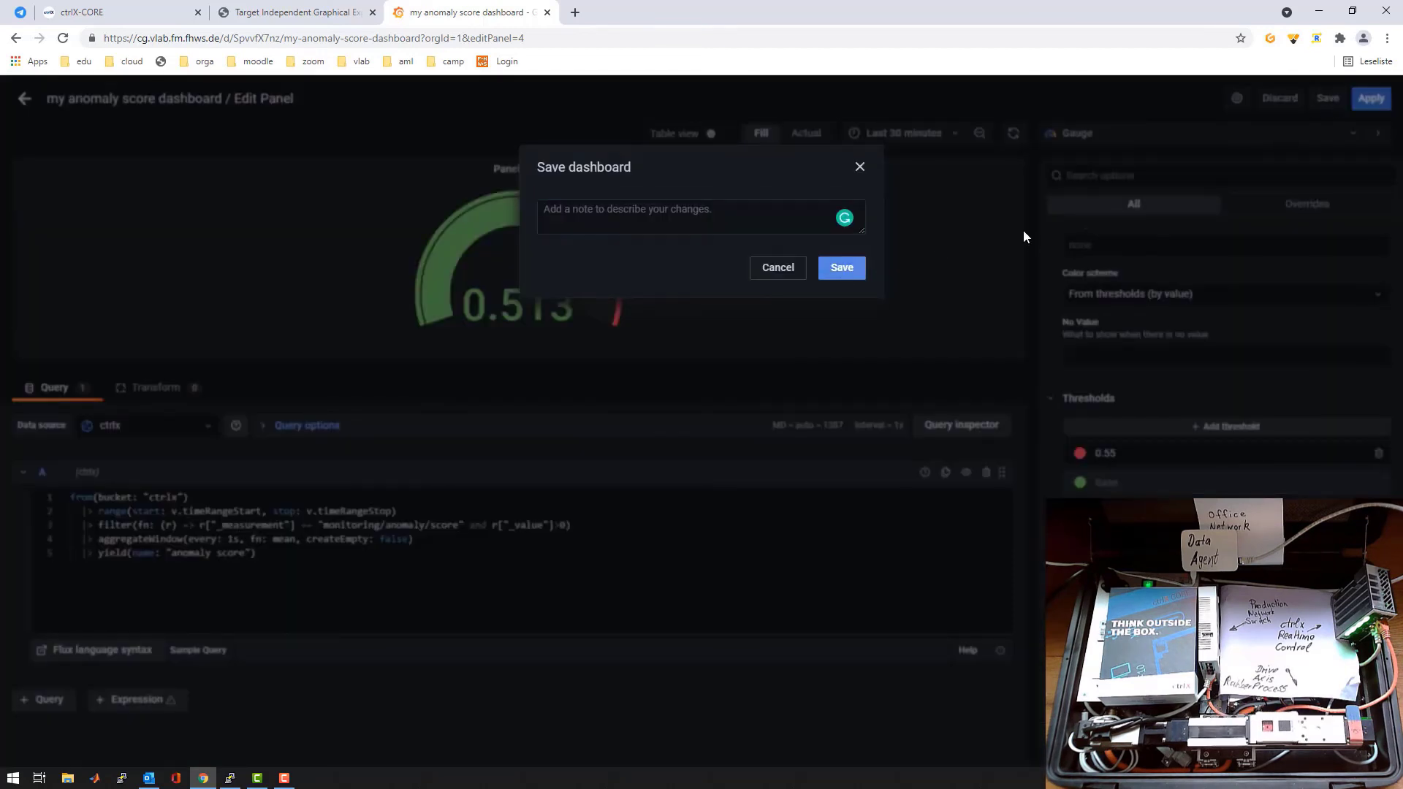
{"action": "left_click", "coordinate": [1371, 98]}
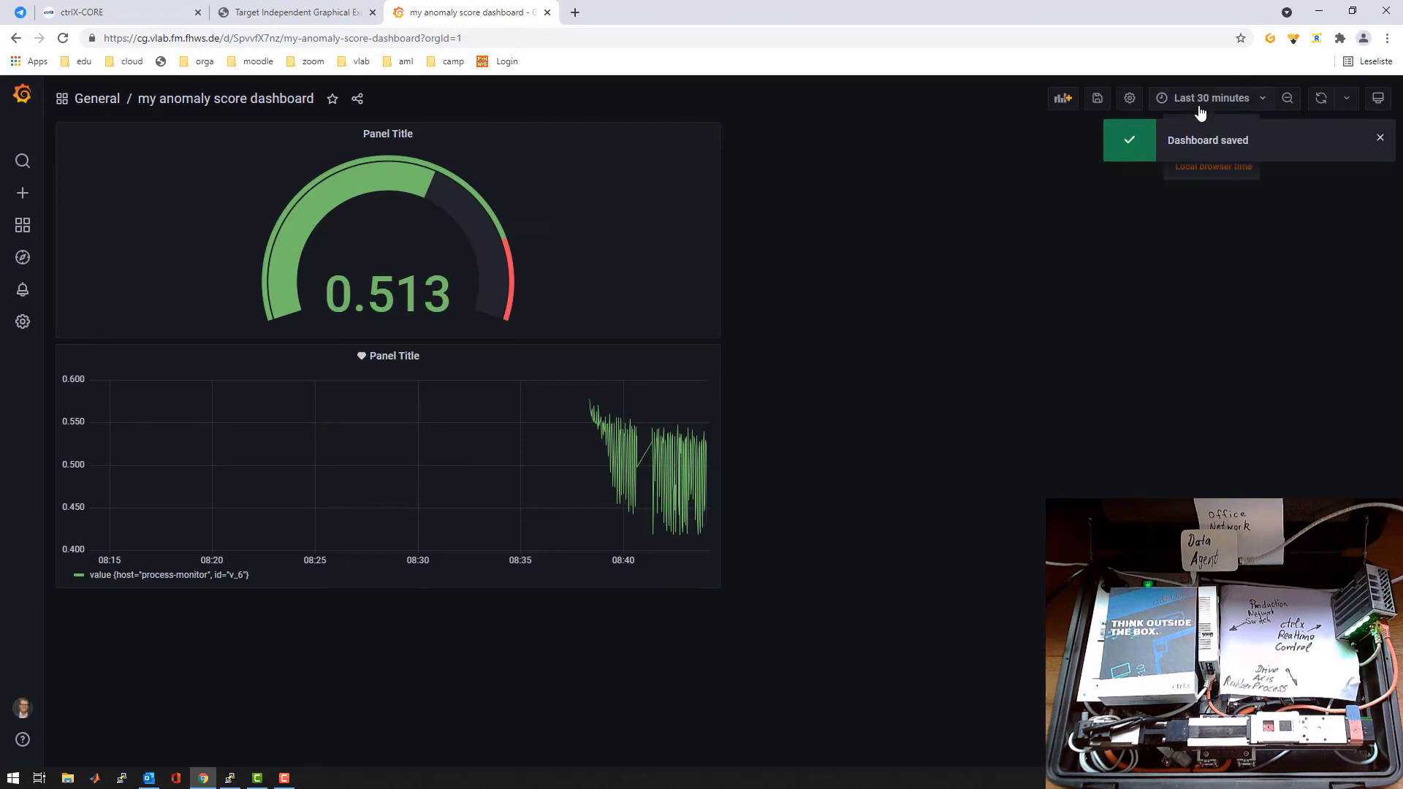